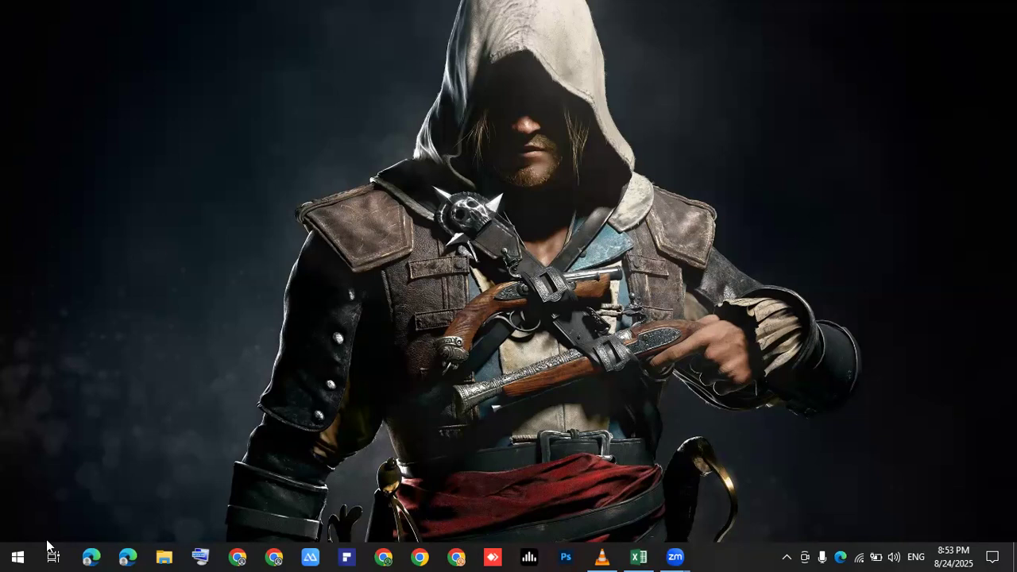
{"action": "key", "text": "super"}
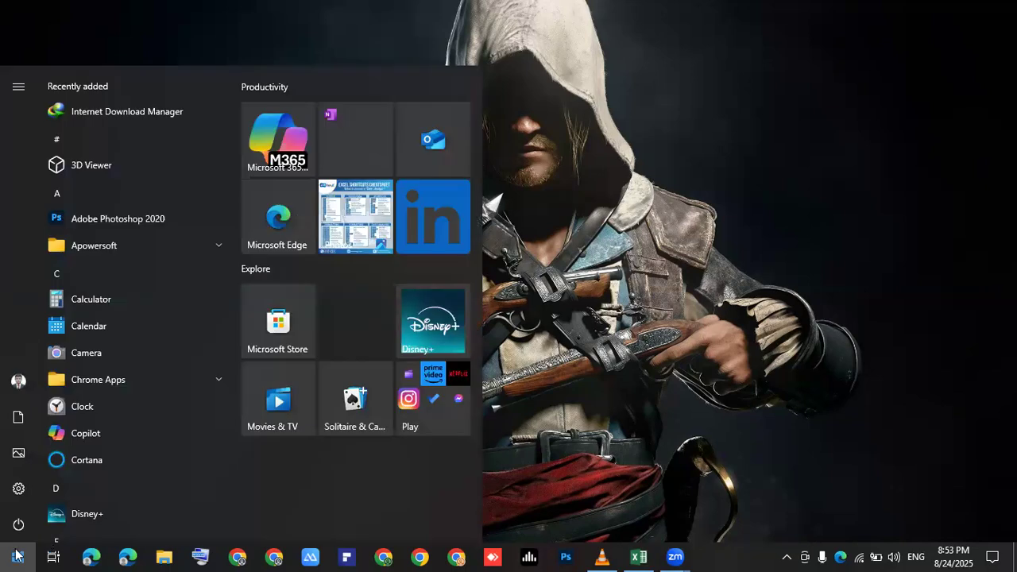
{"action": "type", "text": "excel"}
{"action": "key", "text": "Return"}
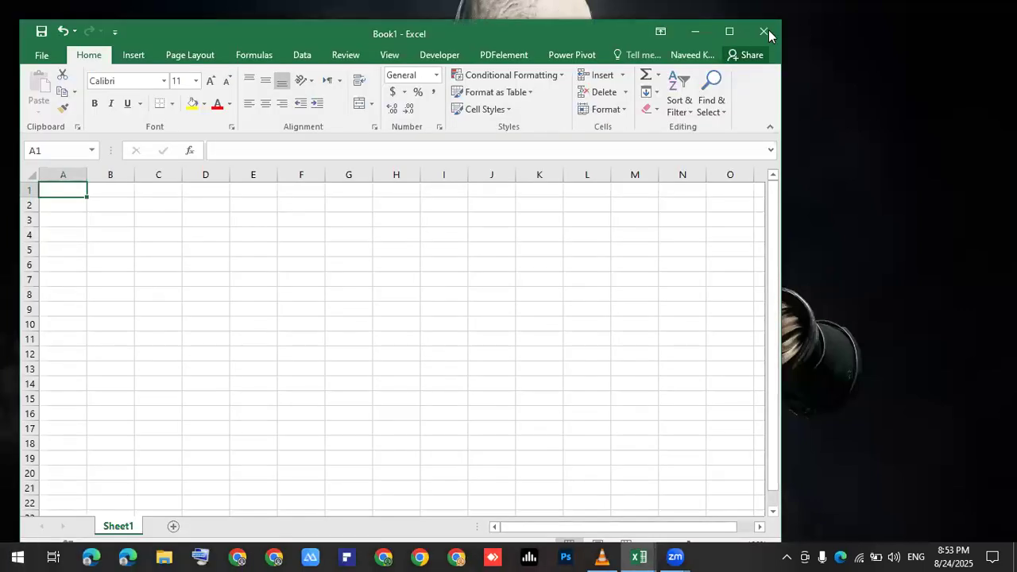
{"action": "left_click", "coordinate": [768, 29]}
{"action": "left_click", "coordinate": [641, 555]}
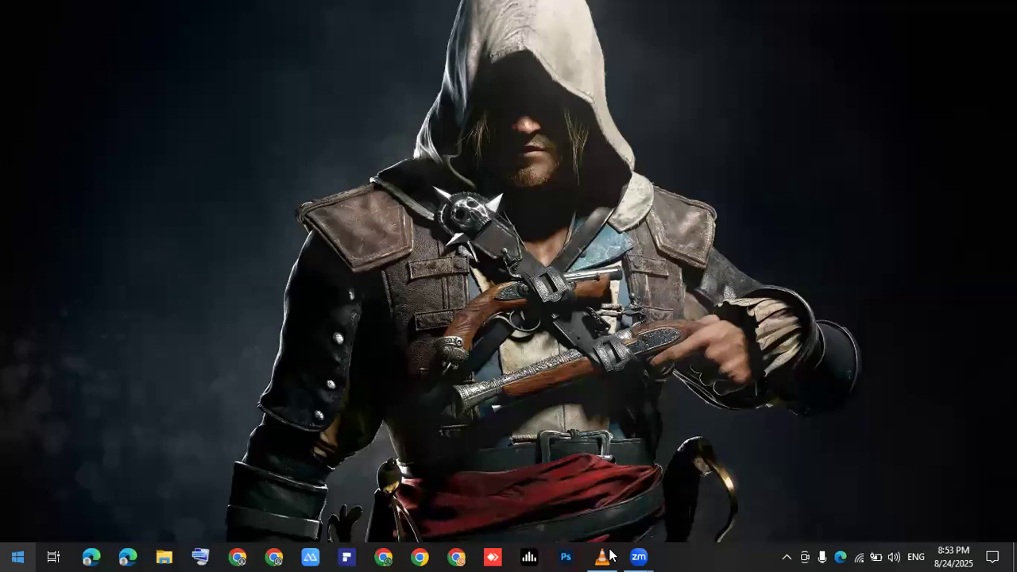
Step: Launch Excel 2016 and maximize its start window
{"action": "left_click", "coordinate": [19, 557]}
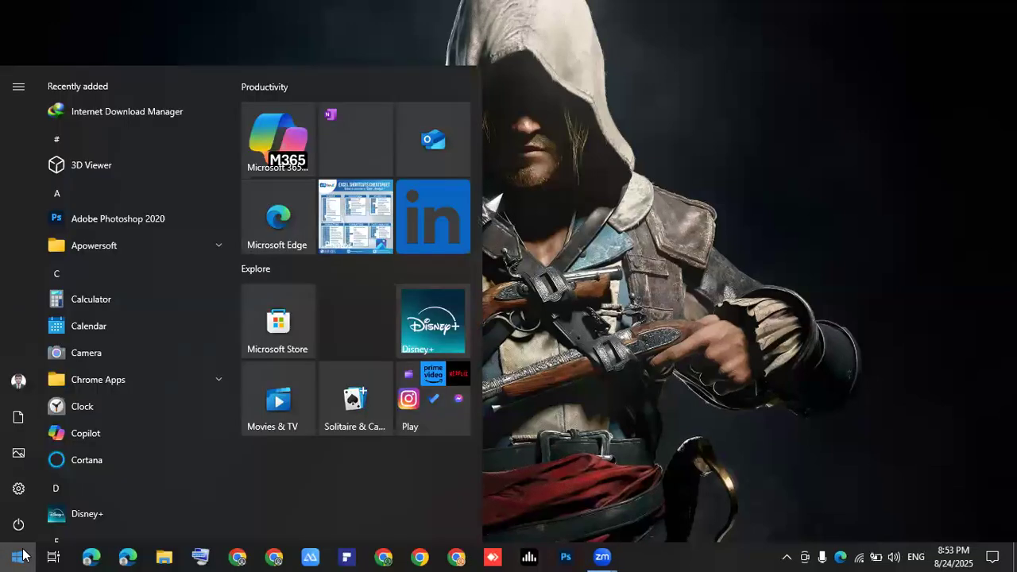
{"action": "type", "text": "exc"}
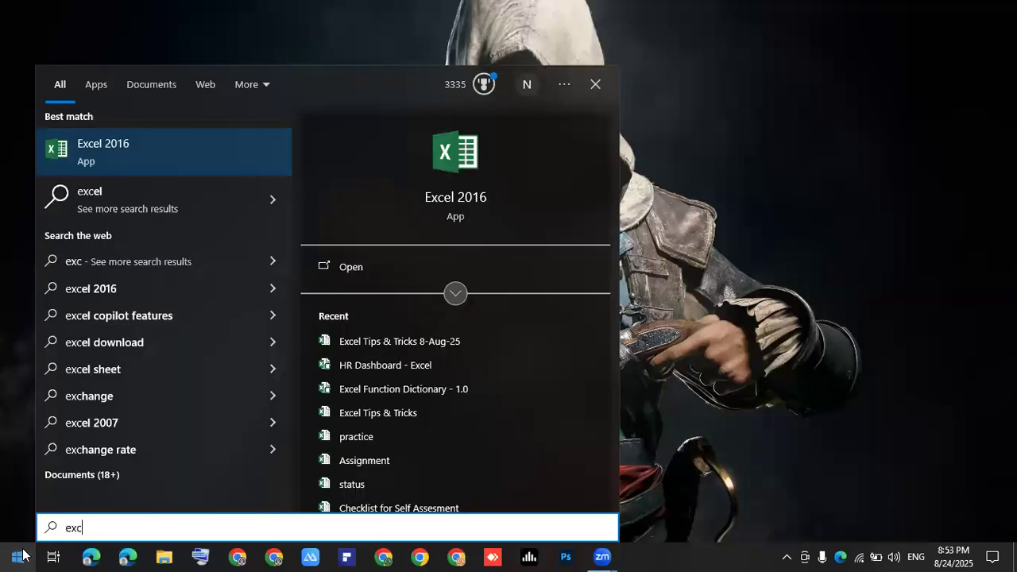
{"action": "key", "text": "Return"}
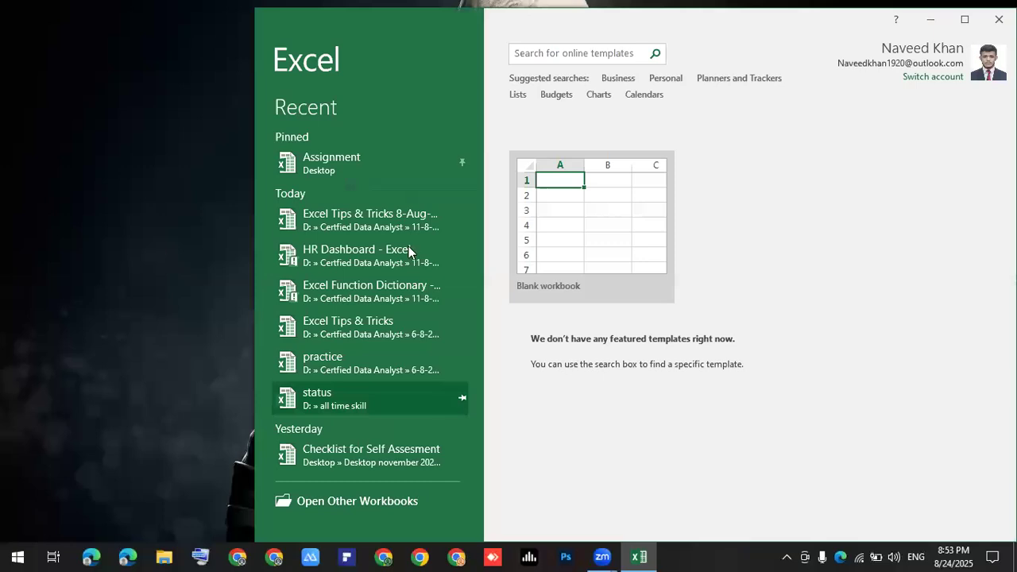
{"action": "left_click", "coordinate": [965, 18]}
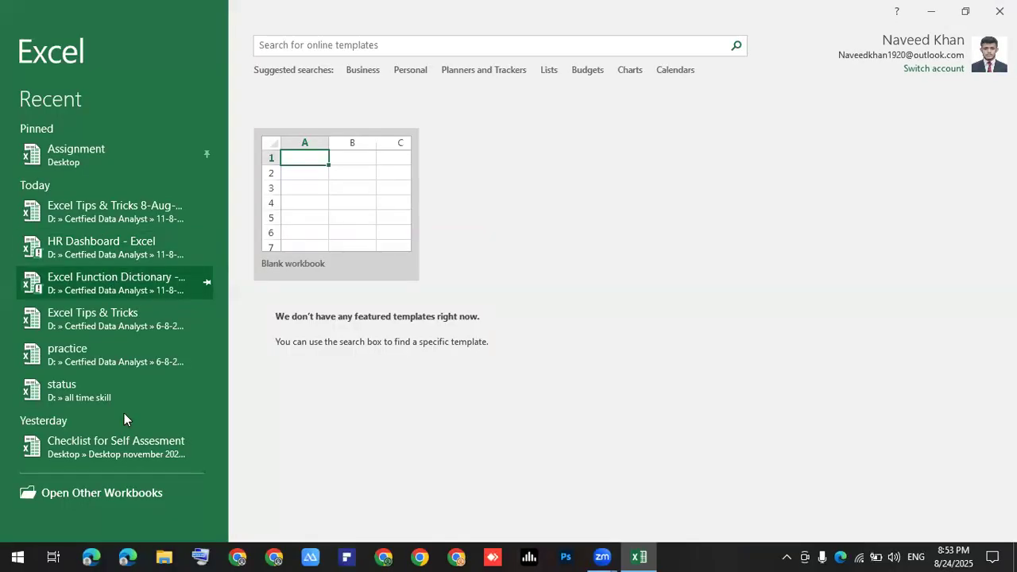
Step: Open the recent workbook "CHAPTER 02.IF CONDITION (3)" from the list of other workbooks
{"action": "left_click", "coordinate": [87, 493]}
{"action": "scroll", "coordinate": [529, 350], "scroll_direction": "down", "scroll_amount": 3}
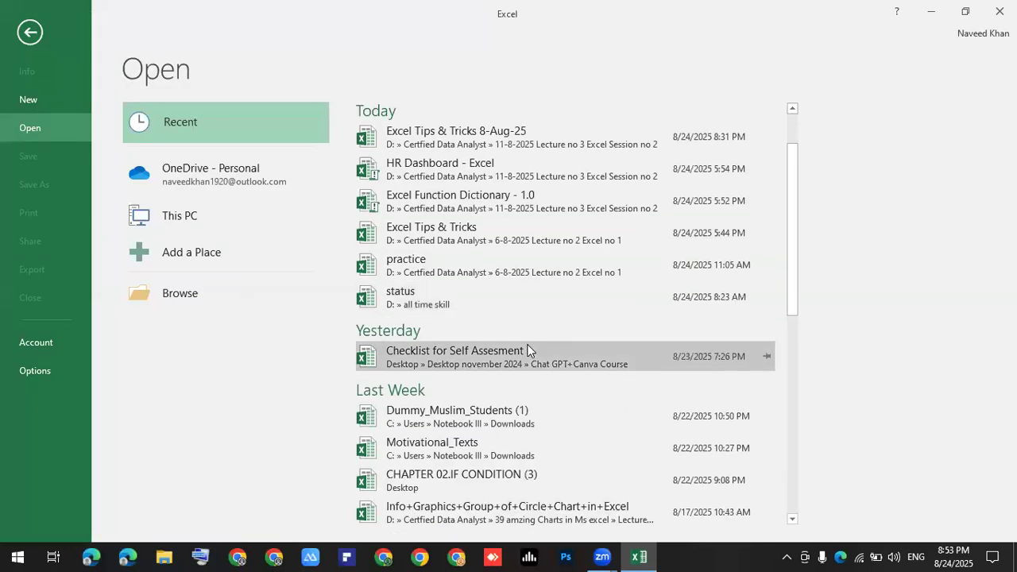
{"action": "left_click", "coordinate": [508, 443]}
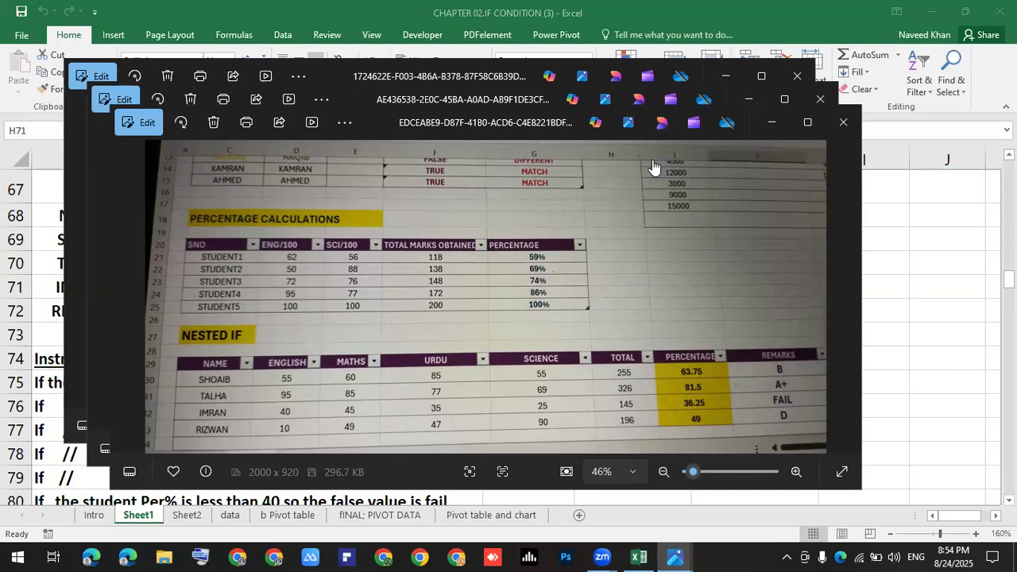
Step: Close the three photo windows covering the worksheet and return to the NESTED IF table on Sheet1
{"action": "left_click", "coordinate": [843, 121]}
{"action": "left_click", "coordinate": [820, 99]}
{"action": "left_click", "coordinate": [797, 75]}
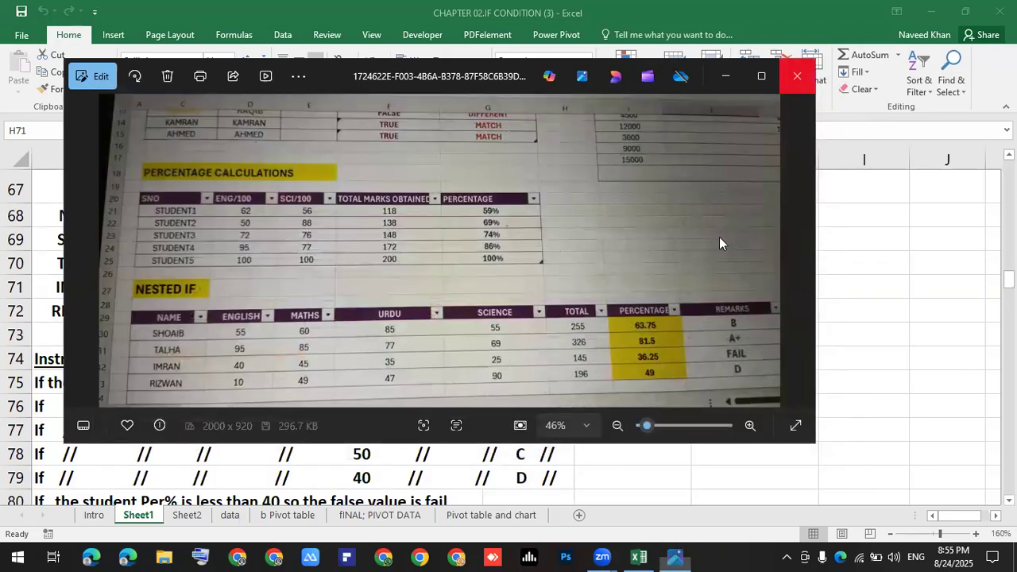
{"action": "left_click", "coordinate": [752, 334]}
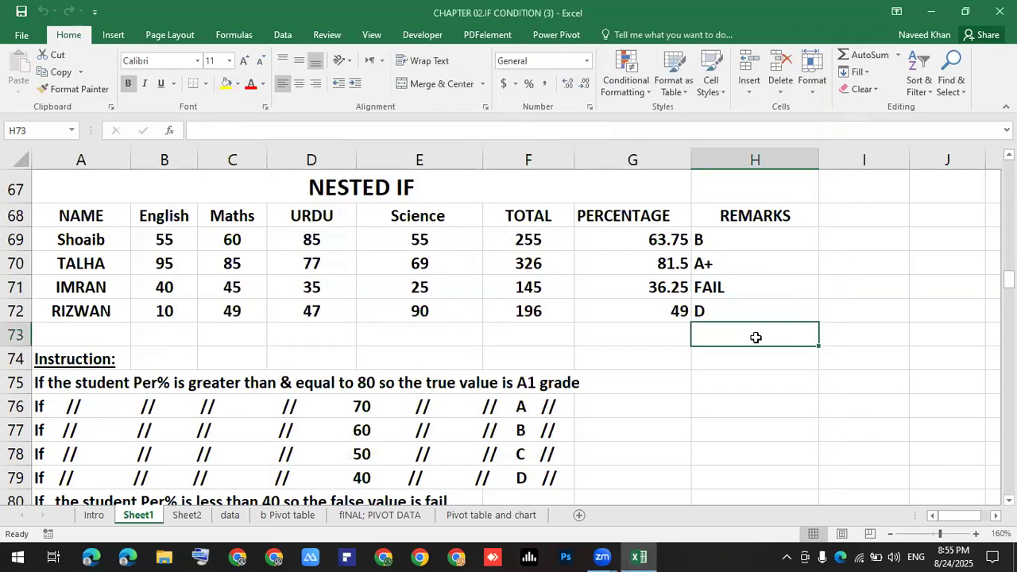
{"action": "left_click", "coordinate": [605, 340]}
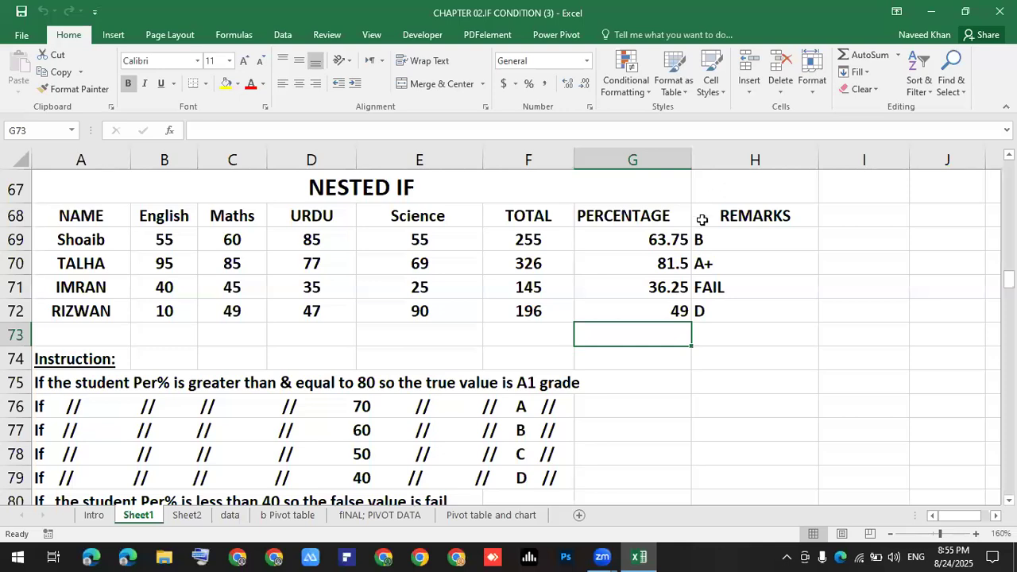
Step: View the source data on the fINAL; PIVOT DATA sheet and the charts on the Pivot table and chart sheet
{"action": "left_click", "coordinate": [395, 514]}
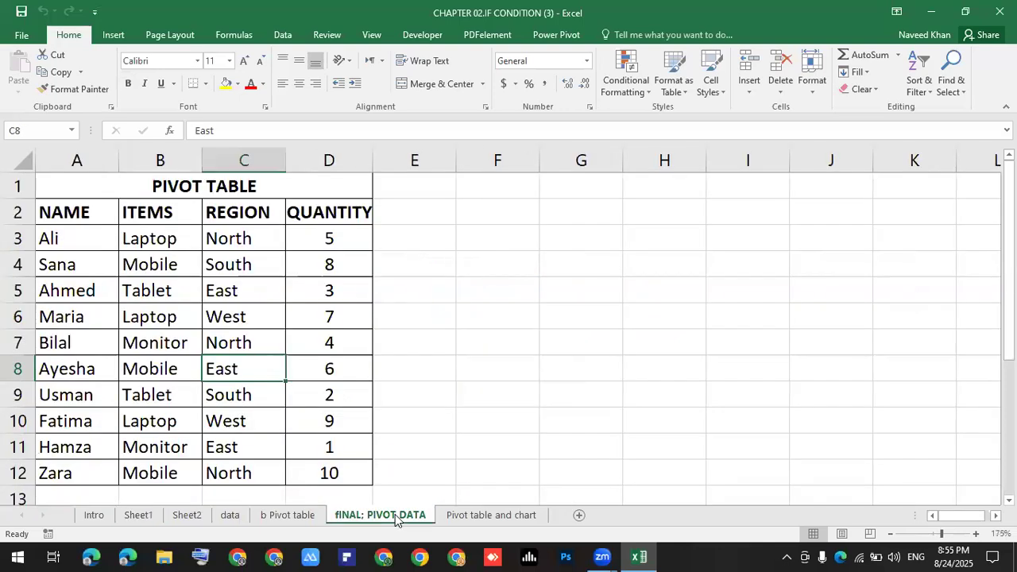
{"action": "left_click", "coordinate": [471, 517]}
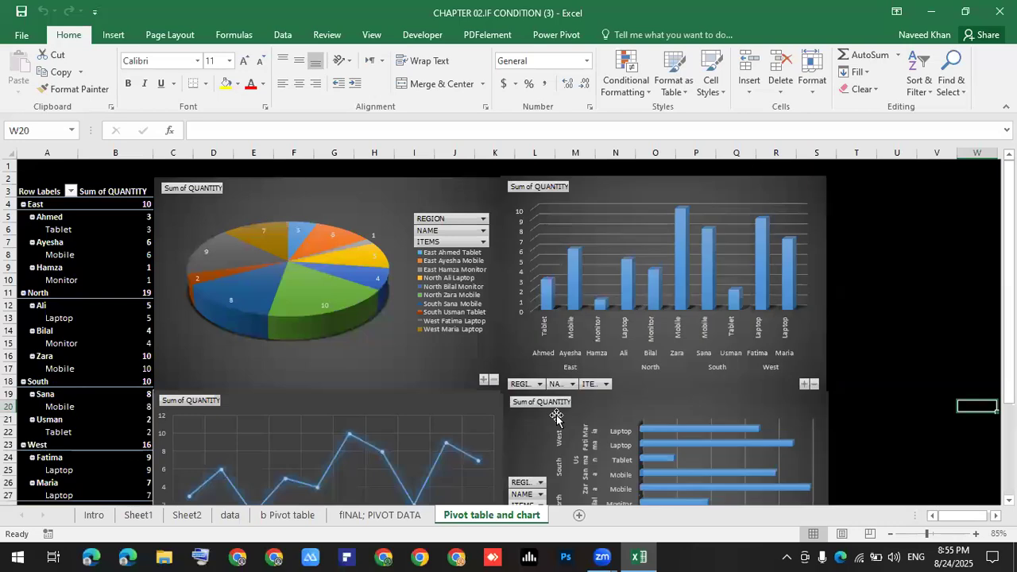
{"action": "scroll", "coordinate": [680, 402], "scroll_direction": "down", "scroll_amount": 1}
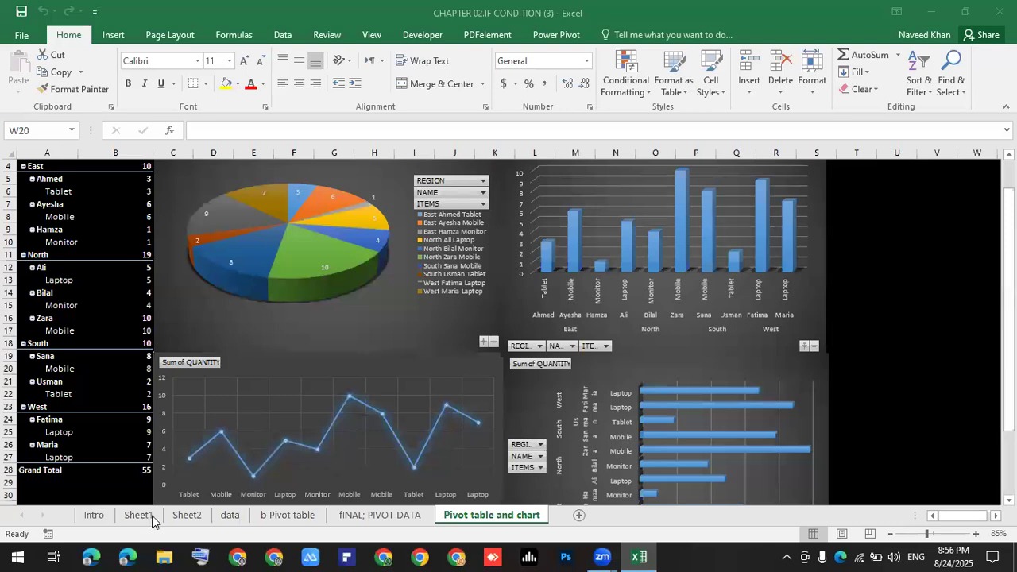
Step: Clear the remarks in E101:E103 of the IF WITH AND table on Sheet1 and highlight the instruction in row 105
{"action": "left_click", "coordinate": [182, 516]}
{"action": "left_click", "coordinate": [131, 517]}
{"action": "scroll", "coordinate": [457, 332], "scroll_direction": "down", "scroll_amount": 6}
{"action": "scroll", "coordinate": [457, 338], "scroll_direction": "down", "scroll_amount": 1}
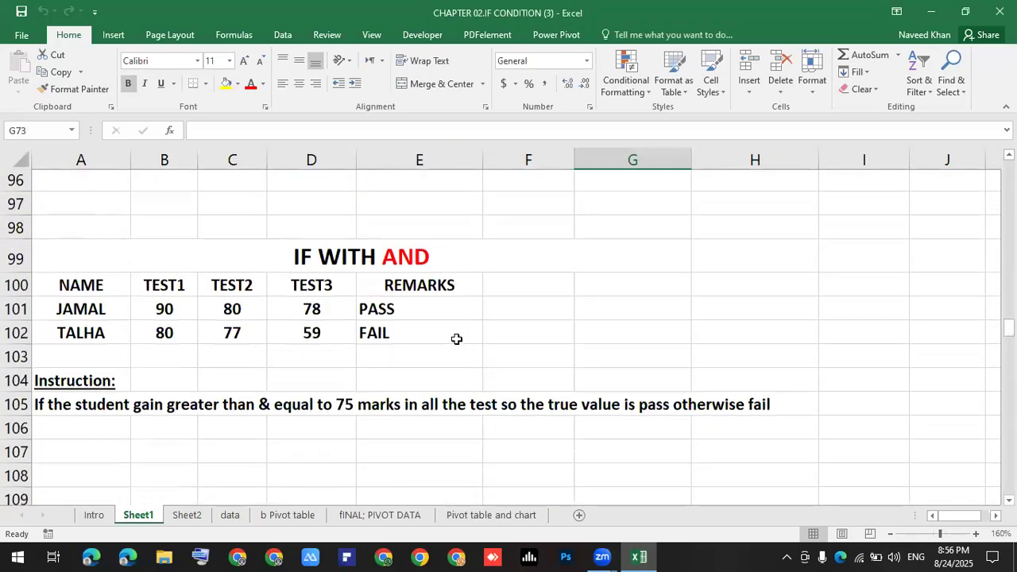
{"action": "left_click_drag", "start_coordinate": [419, 285], "coordinate": [449, 332]}
{"action": "key", "text": "Delete"}
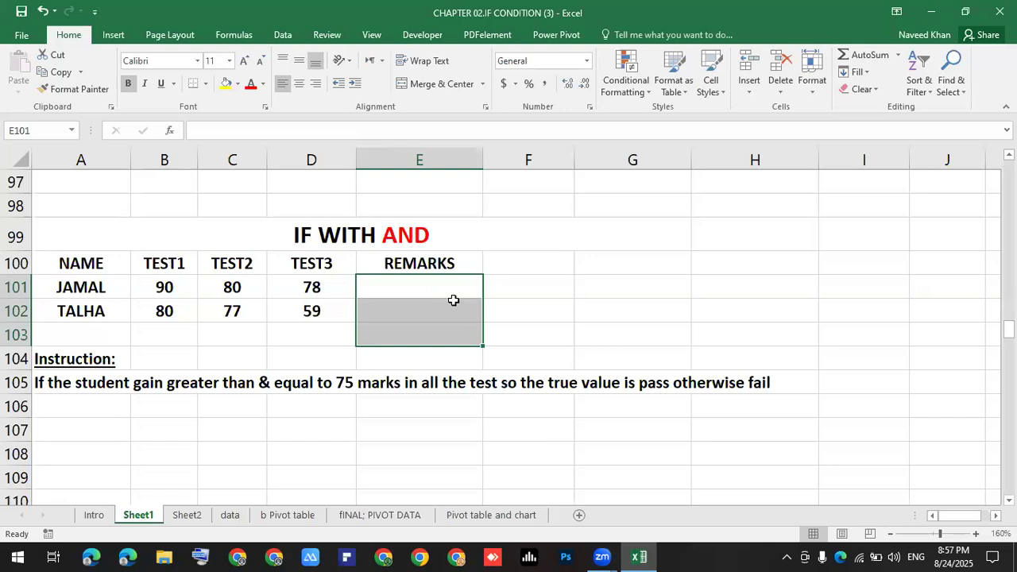
{"action": "left_click", "coordinate": [12, 383]}
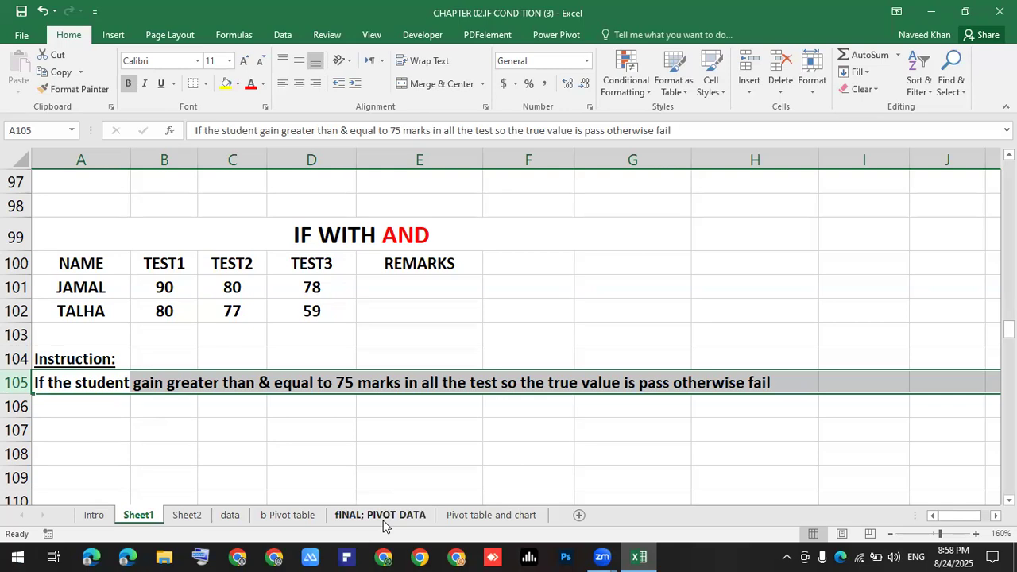
{"action": "key", "text": "alt+Tab"}
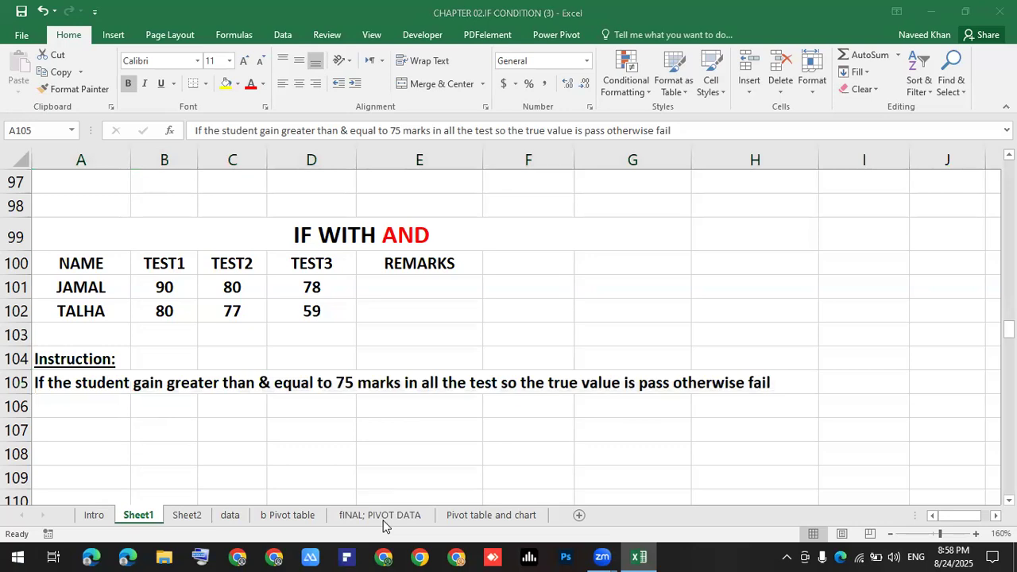
Step: Begin the REMARKS formula in E101 with an AND test inside IF, using B101>=75 as the first condition
{"action": "left_click", "coordinate": [429, 283]}
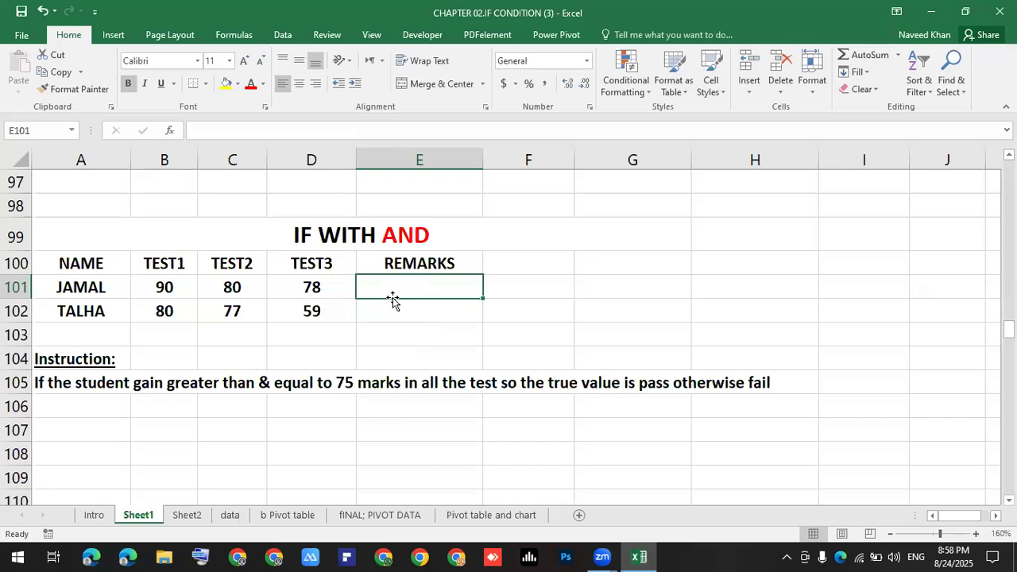
{"action": "type", "text": "=IF("}
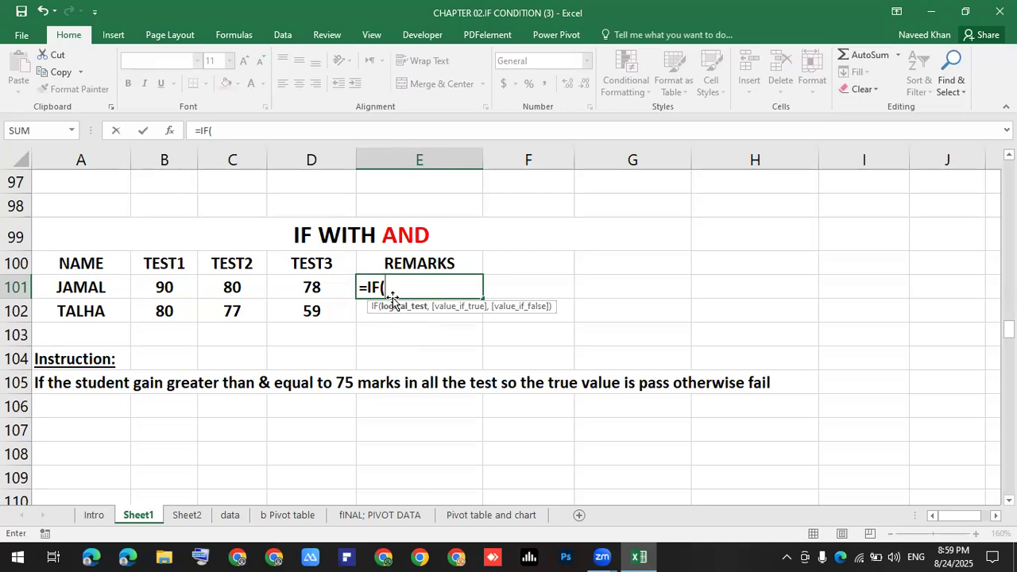
{"action": "type", "text": "and"}
{"action": "key", "text": "Tab"}
{"action": "key", "text": "Left"}
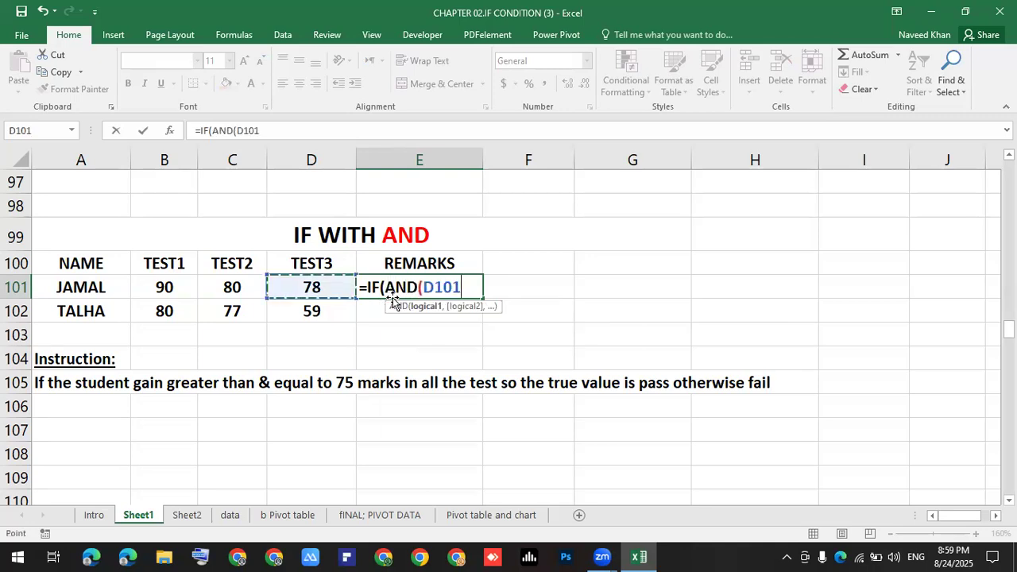
{"action": "key", "text": "Left"}
{"action": "key", "text": "Left"}
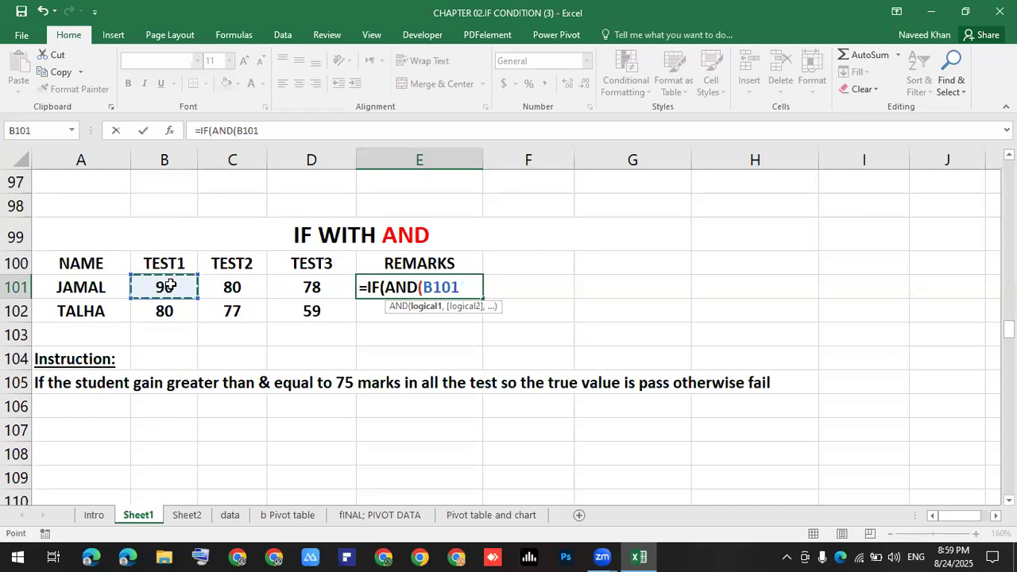
{"action": "type", "text": ">=75"}
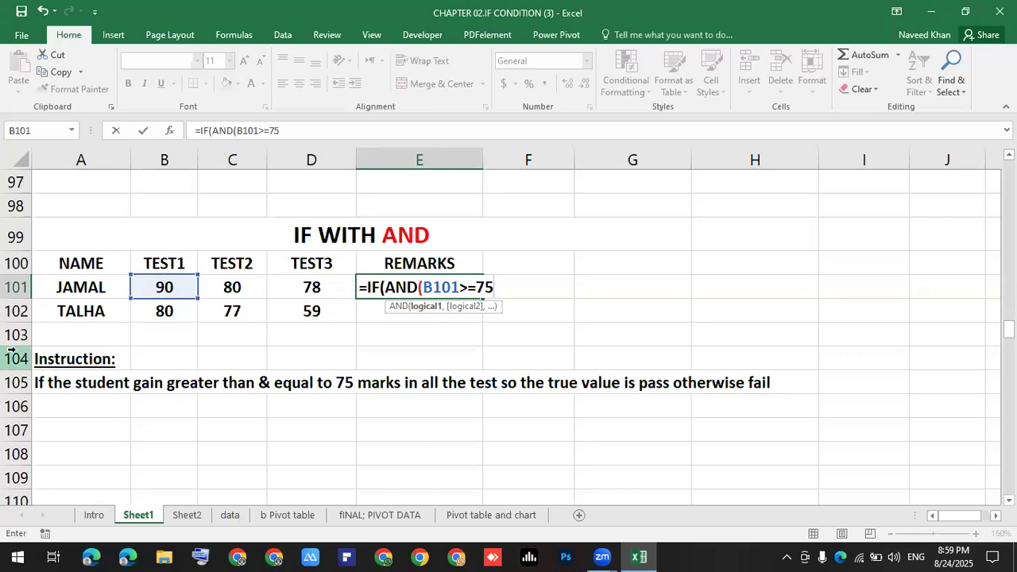
Step: Add the conditions C101>=75 and D101>=75 to the AND test in E101 and close its parenthesis
{"action": "type", "text": ","}
{"action": "key", "text": "Left"}
{"action": "key", "text": "Left"}
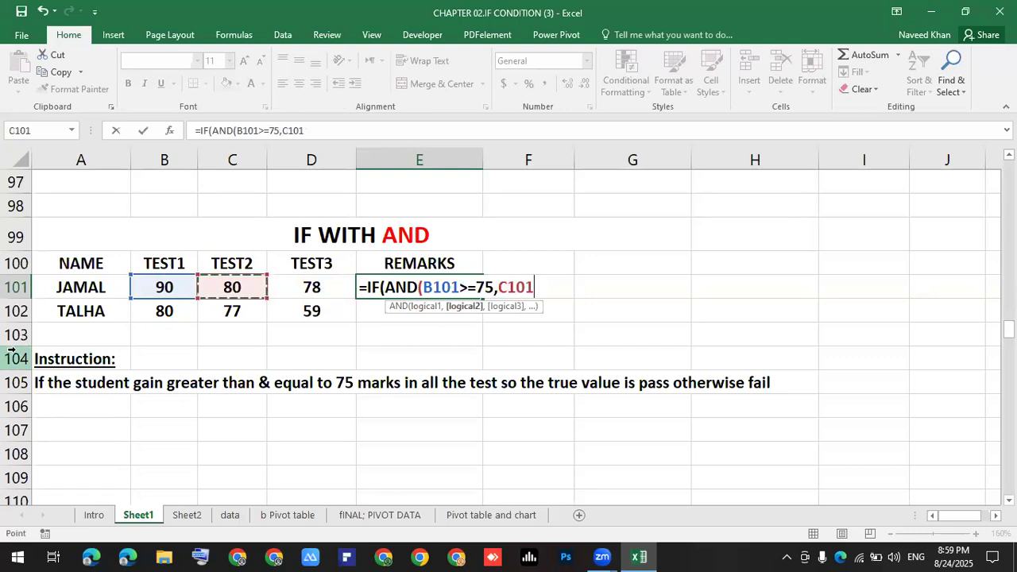
{"action": "type", "text": ">=75"}
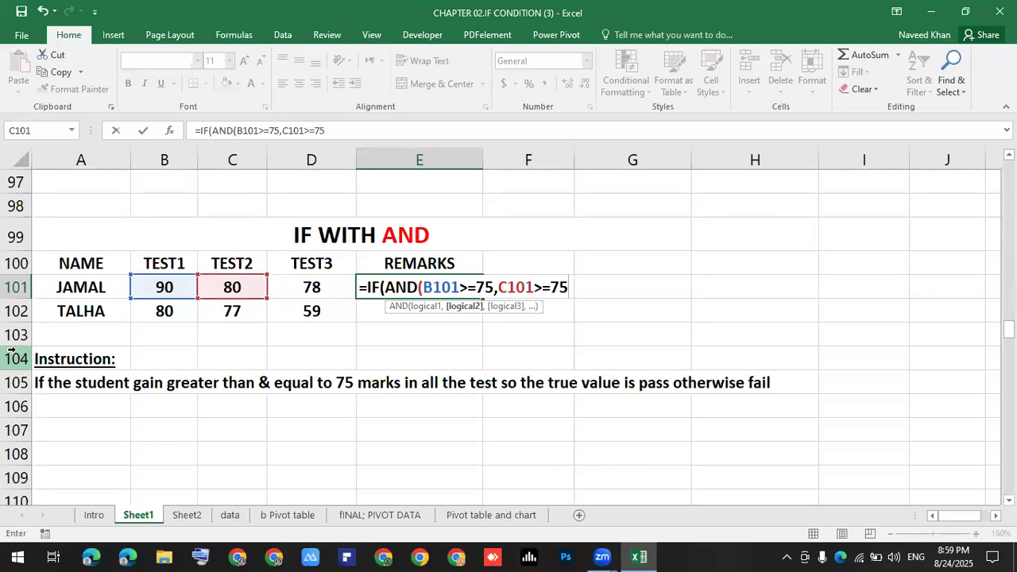
{"action": "type", "text": ","}
{"action": "key", "text": "Left"}
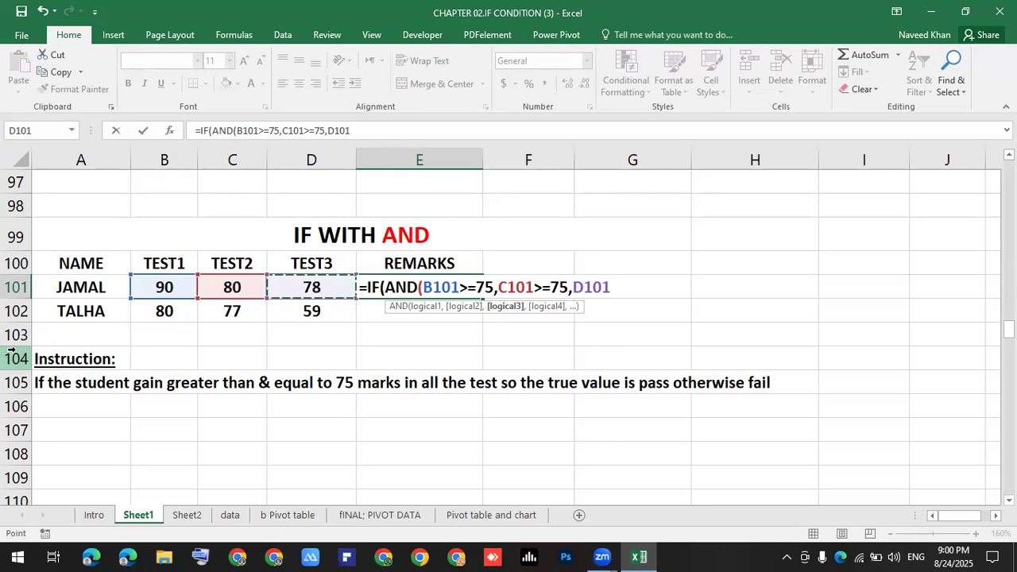
{"action": "type", "text": ">="}
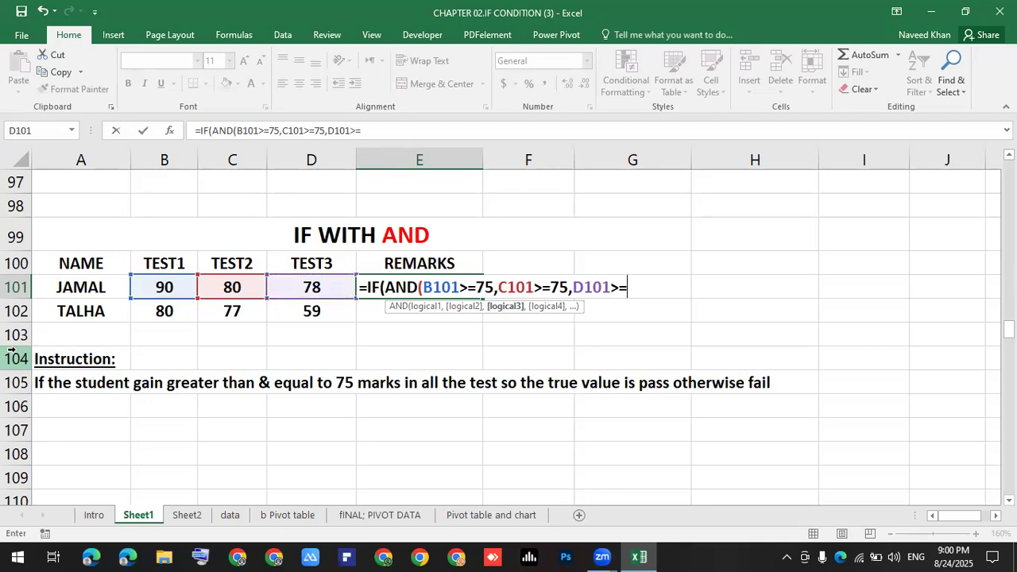
{"action": "type", "text": "75"}
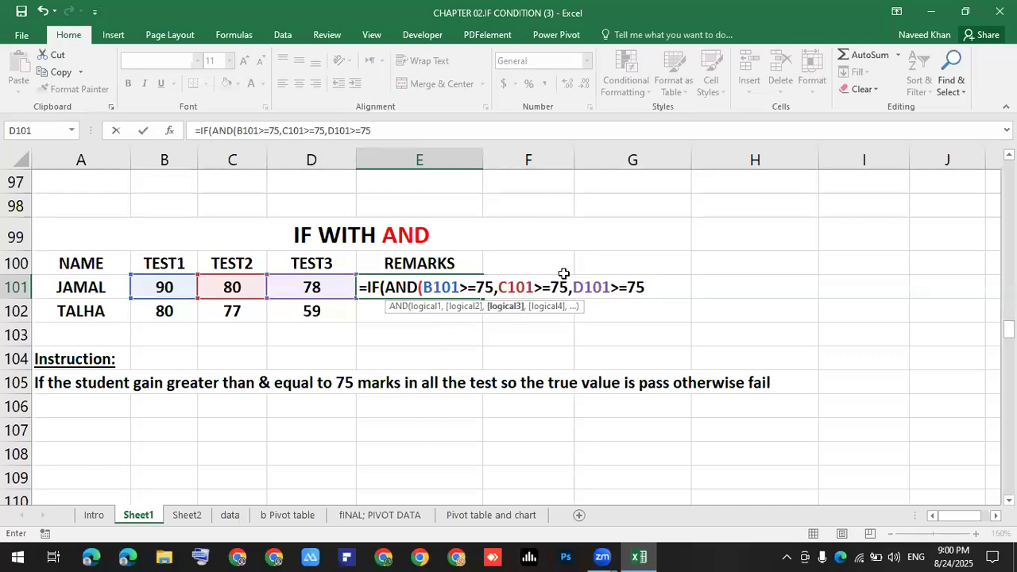
{"action": "type", "text": ")"}
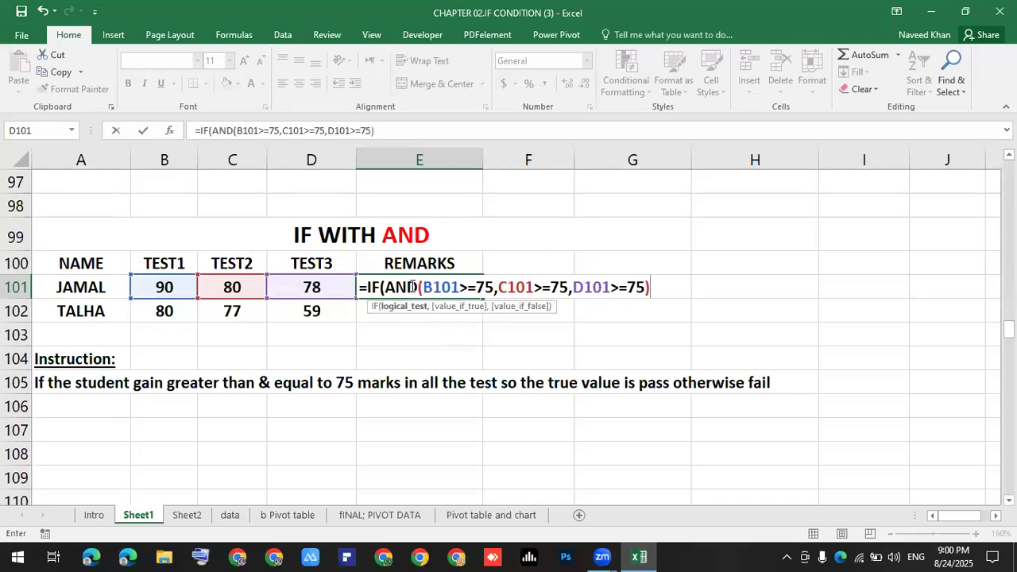
Step: Finish the E101 formula with "Pass" as the true value and "fail" as the false value, and reselect the cell
{"action": "left_click_drag", "start_coordinate": [395, 287], "coordinate": [570, 287]}
{"action": "left_click_drag", "start_coordinate": [666, 285], "coordinate": [673, 283]}
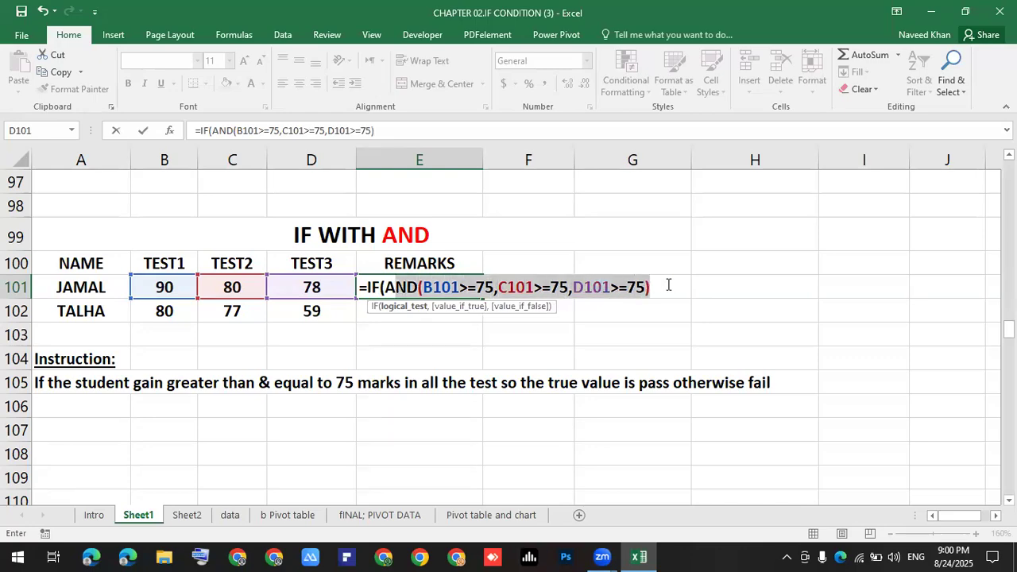
{"action": "left_click", "coordinate": [658, 289]}
{"action": "type", "text": ",\""}
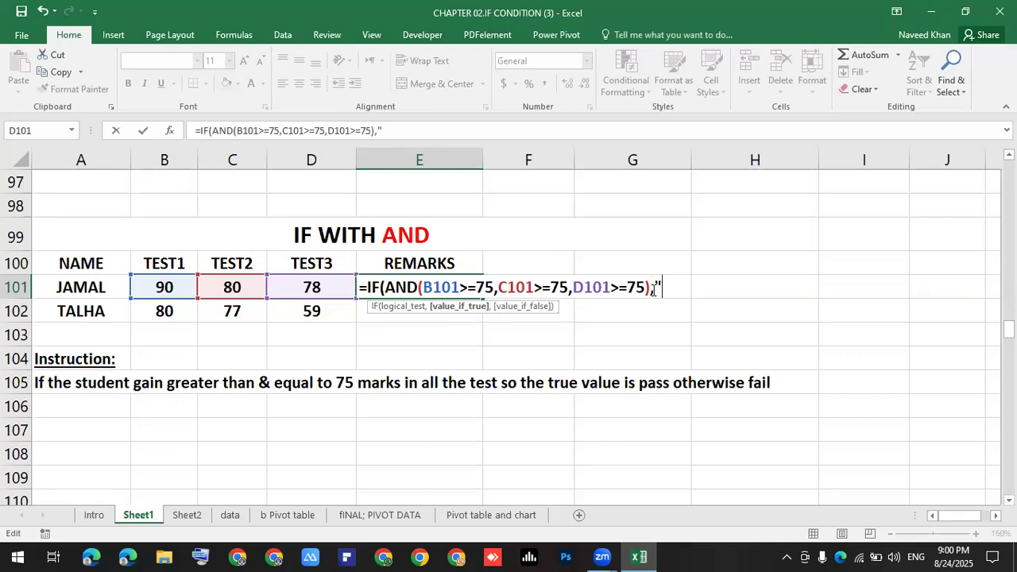
{"action": "type", "text": "Pass\",\""}
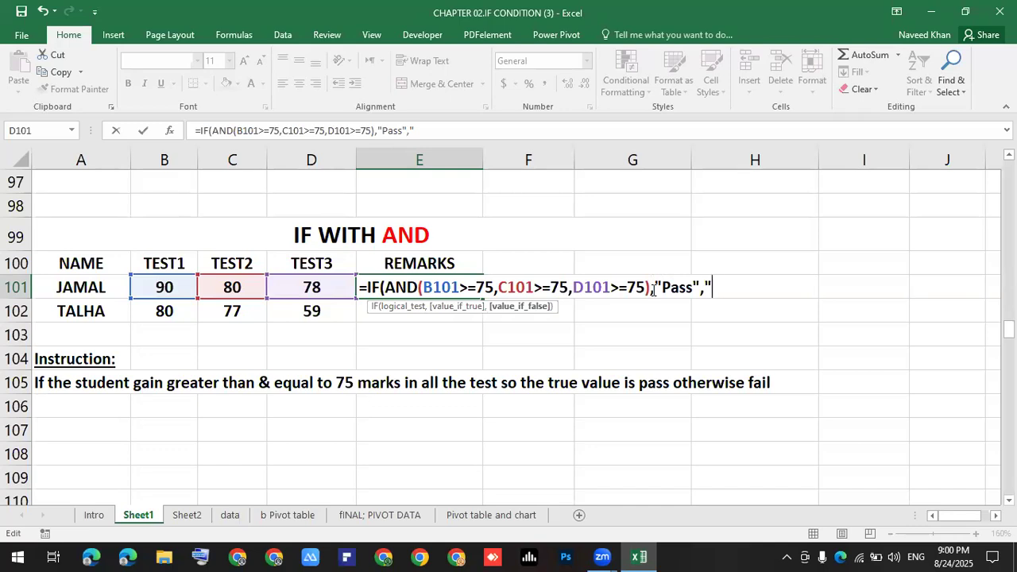
{"action": "type", "text": "fail\")"}
{"action": "key", "text": "Return"}
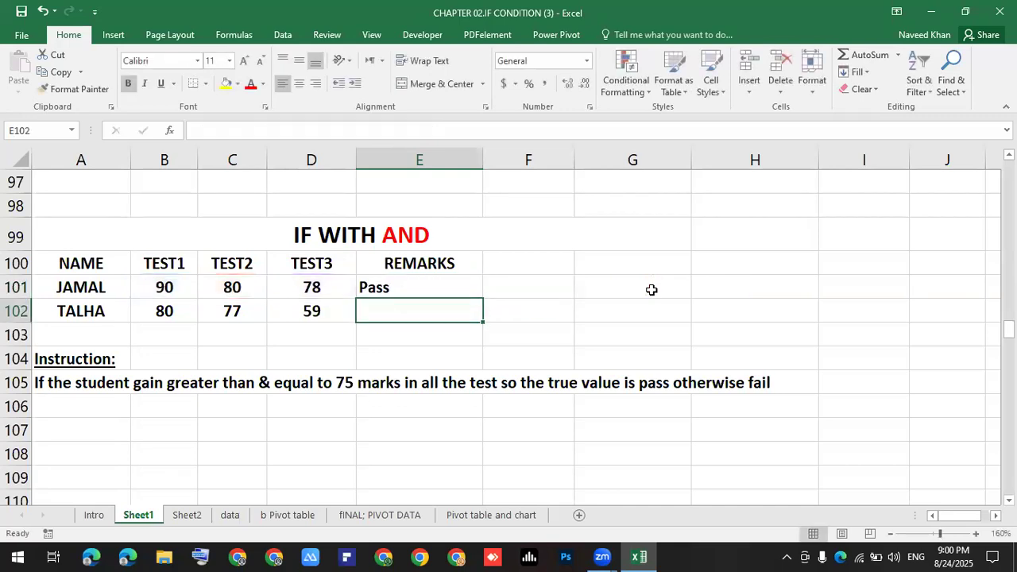
{"action": "left_click", "coordinate": [387, 287]}
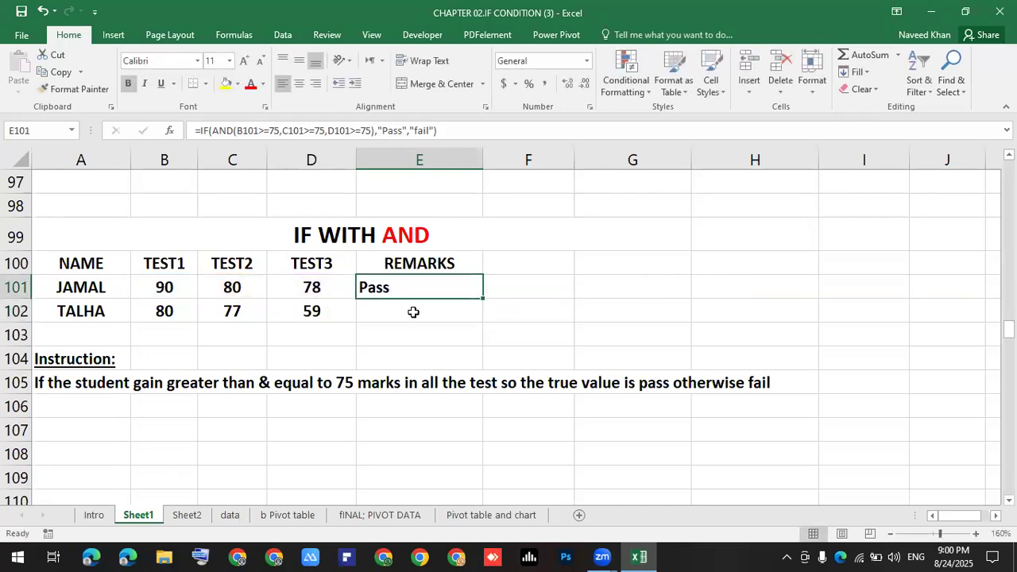
Step: Fill the E101 remarks formula down to E102 and check it against the TEST3 score in D102
{"action": "left_click_drag", "start_coordinate": [481, 300], "coordinate": [483, 322]}
{"action": "left_click", "coordinate": [526, 318]}
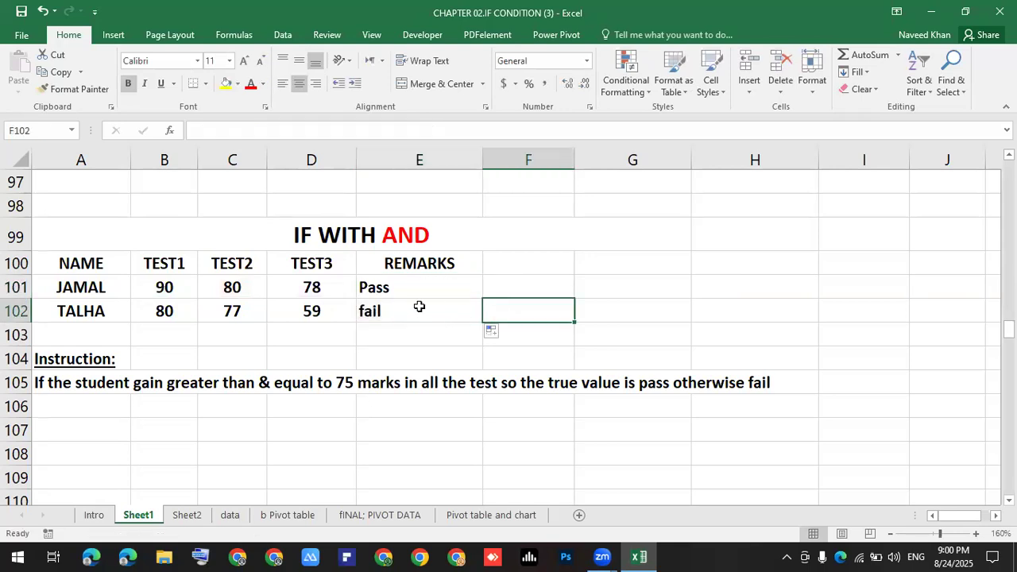
{"action": "left_click", "coordinate": [418, 307]}
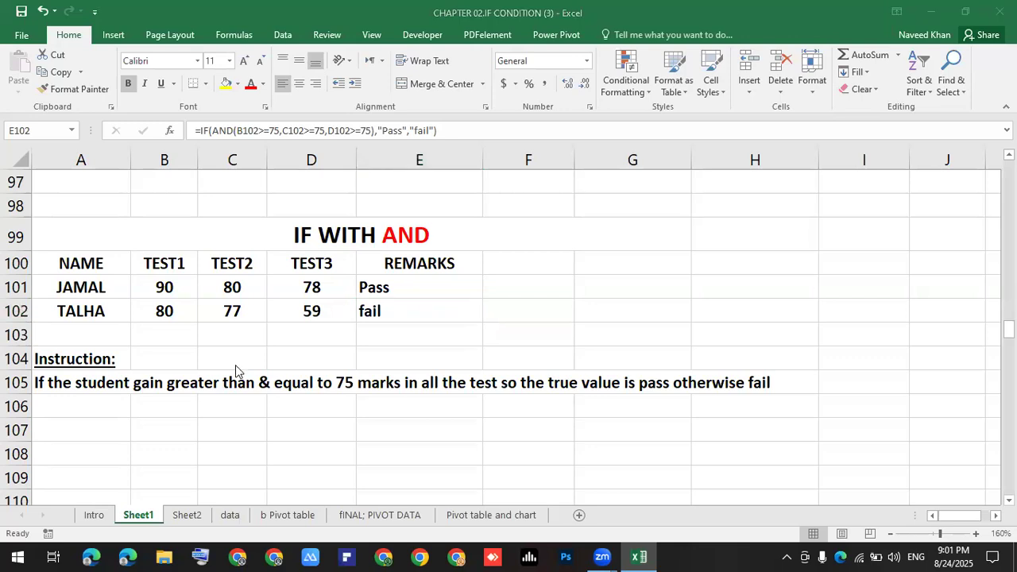
{"action": "left_click", "coordinate": [301, 340]}
{"action": "left_click", "coordinate": [304, 310]}
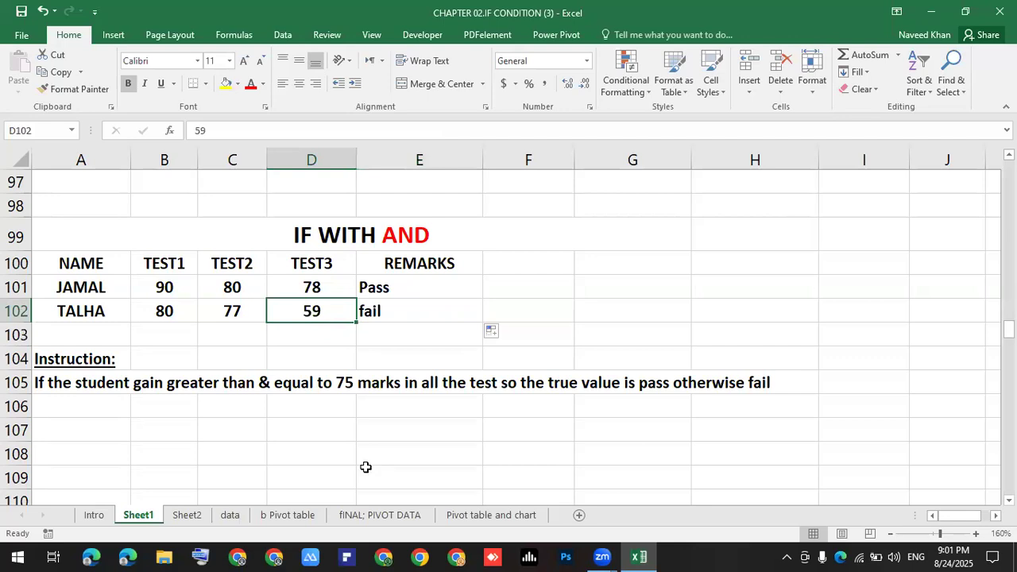
{"action": "left_click", "coordinate": [622, 286]}
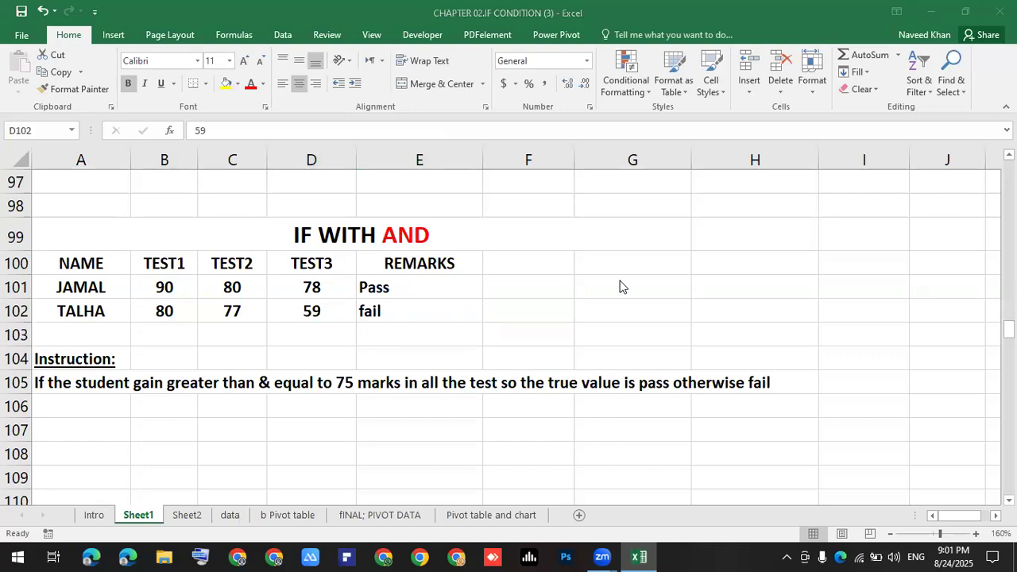
Step: Clear the existing remarks in E126:E127 of the IF WITH OR table
{"action": "scroll", "coordinate": [418, 401], "scroll_direction": "down", "scroll_amount": 3}
{"action": "scroll", "coordinate": [418, 402], "scroll_direction": "down", "scroll_amount": 5}
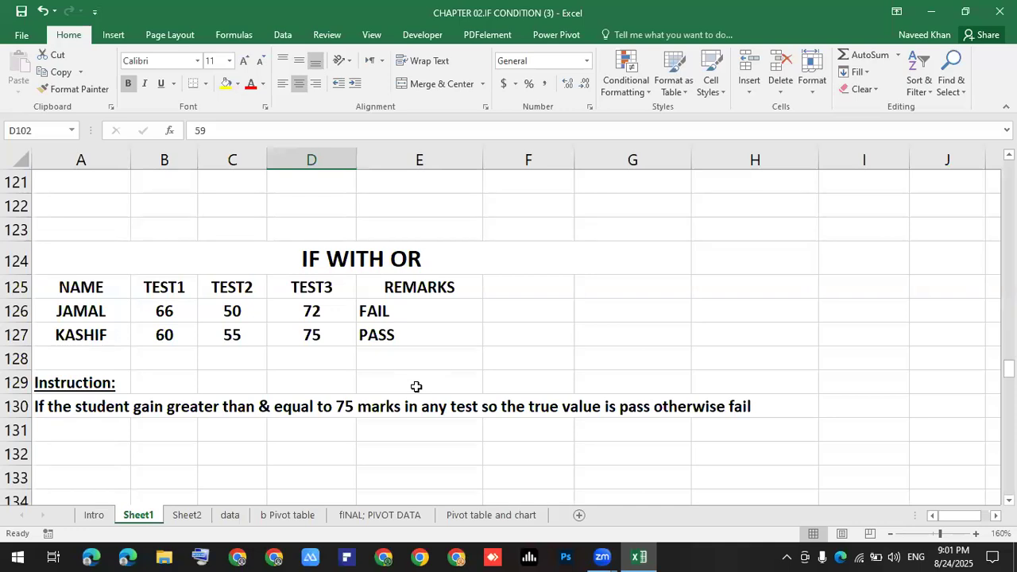
{"action": "left_click_drag", "start_coordinate": [427, 293], "coordinate": [425, 337]}
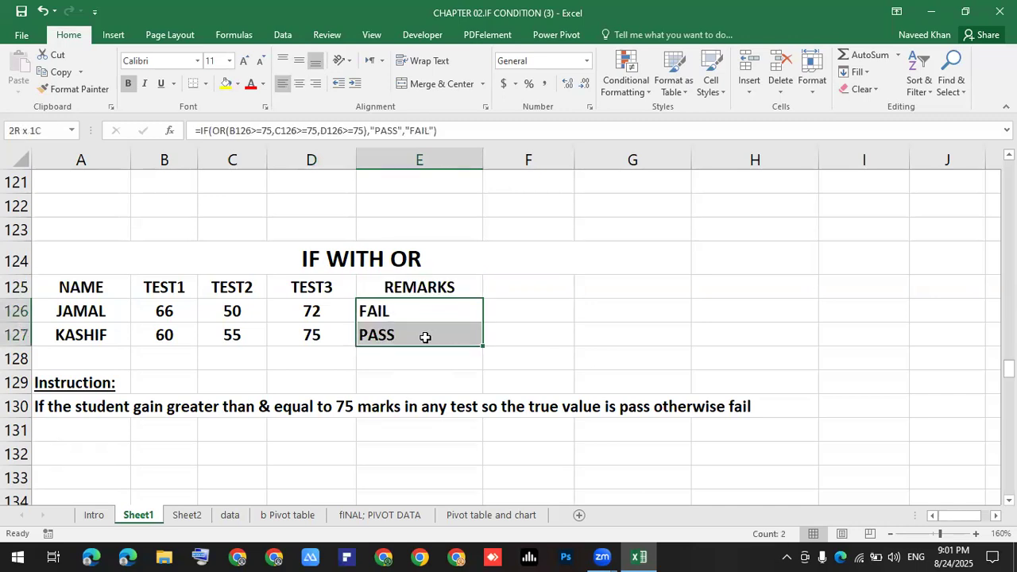
{"action": "key", "text": "Delete"}
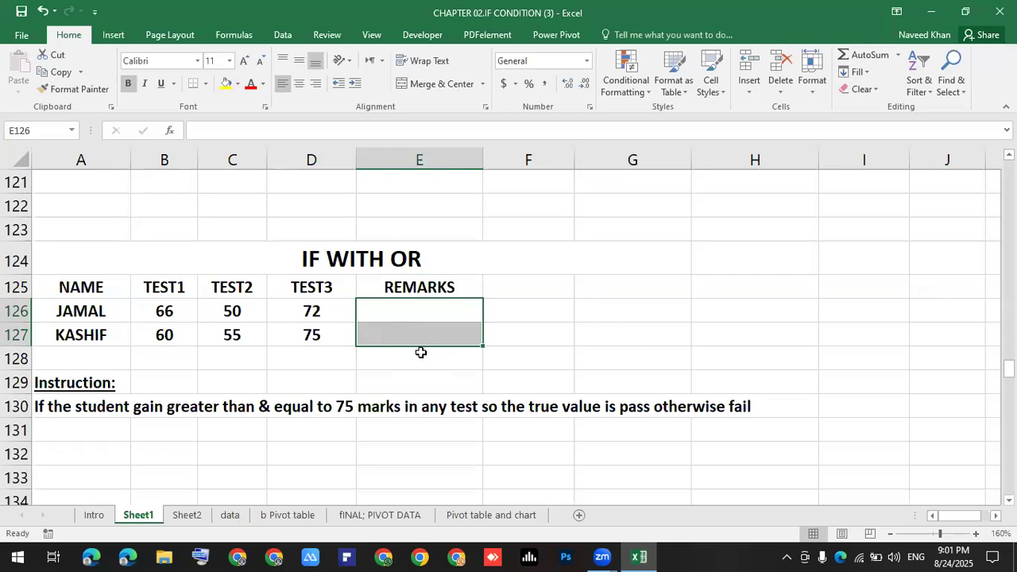
{"action": "left_click", "coordinate": [420, 352]}
{"action": "scroll", "coordinate": [421, 352], "scroll_direction": "up", "scroll_amount": 2}
{"action": "scroll", "coordinate": [422, 352], "scroll_direction": "down", "scroll_amount": 3}
{"action": "scroll", "coordinate": [422, 352], "scroll_direction": "up", "scroll_amount": 1}
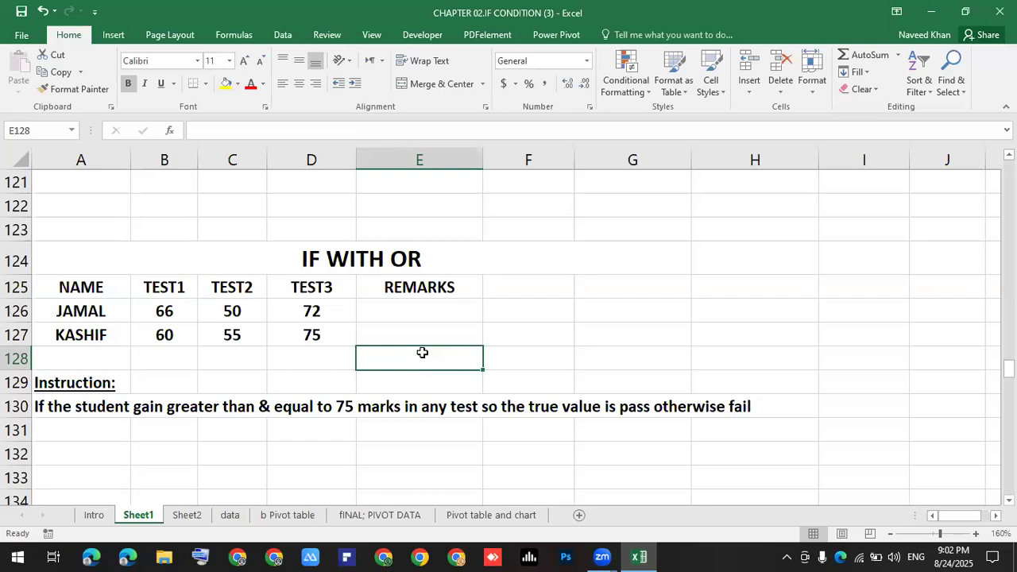
Step: Copy the REMARKS formula in E101 of the IF WITH AND table
{"action": "left_click", "coordinate": [430, 307]}
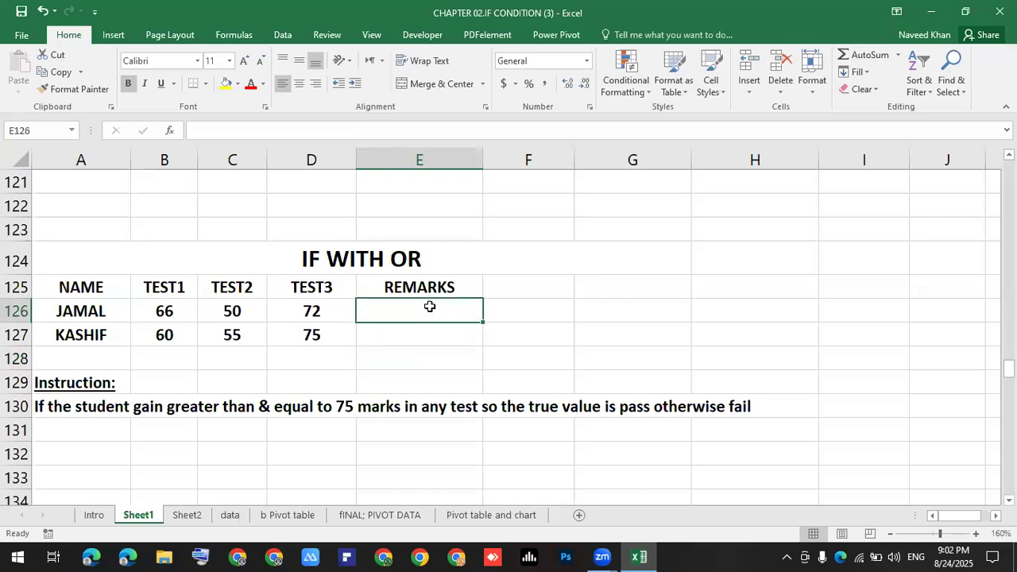
{"action": "scroll", "coordinate": [429, 307], "scroll_direction": "up", "scroll_amount": 7}
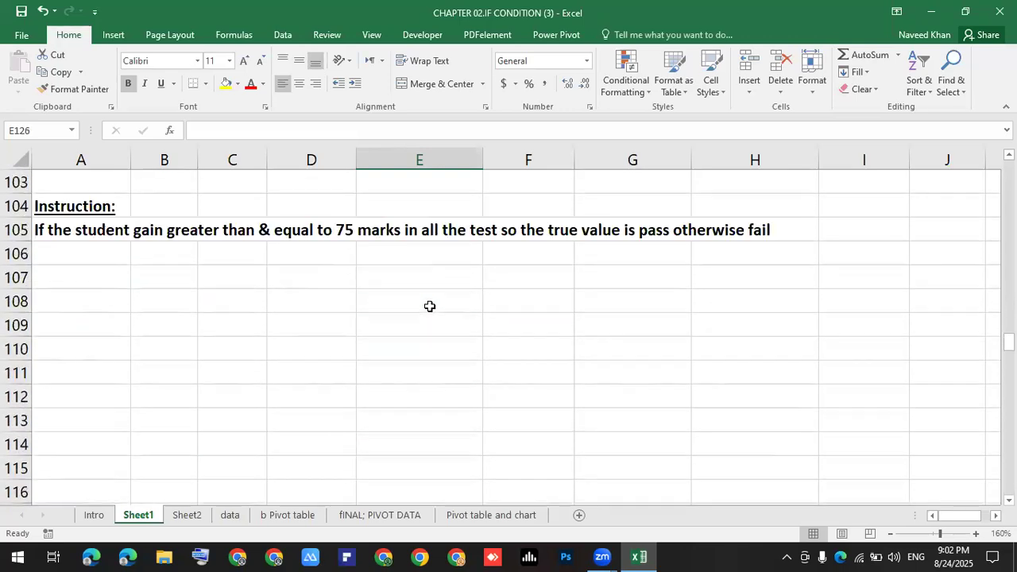
{"action": "scroll", "coordinate": [429, 307], "scroll_direction": "up", "scroll_amount": 1}
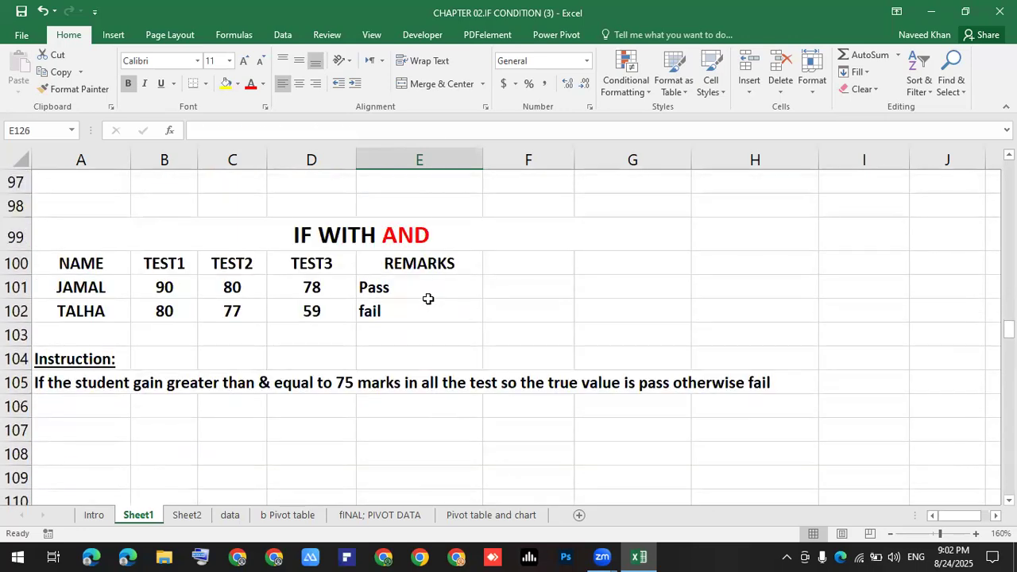
{"action": "right_click", "coordinate": [392, 292]}
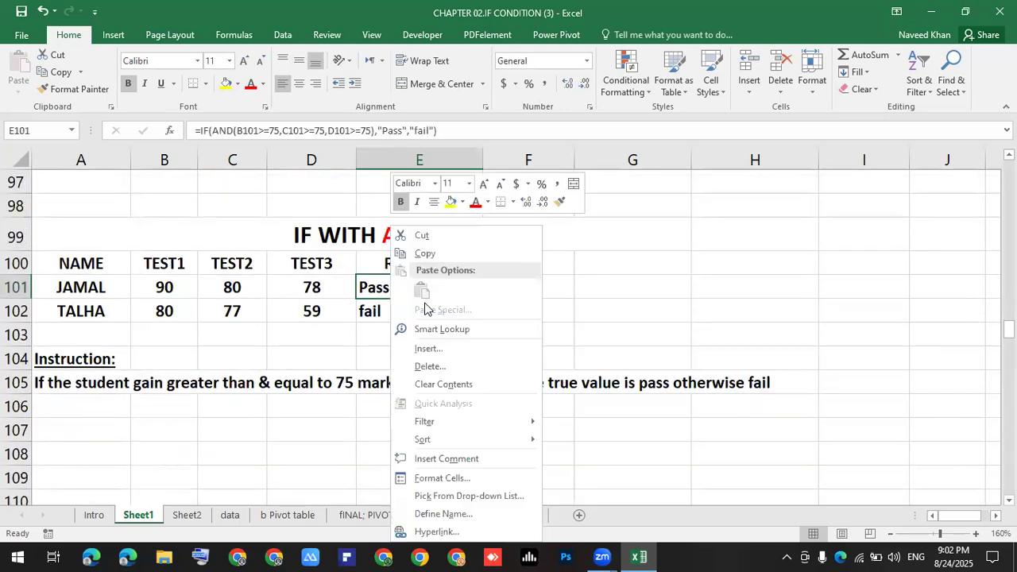
{"action": "left_click", "coordinate": [450, 251]}
Step: Paste the copied formula into E126, the first REMARKS cell of the IF WITH OR table
{"action": "scroll", "coordinate": [434, 297], "scroll_direction": "down", "scroll_amount": 7}
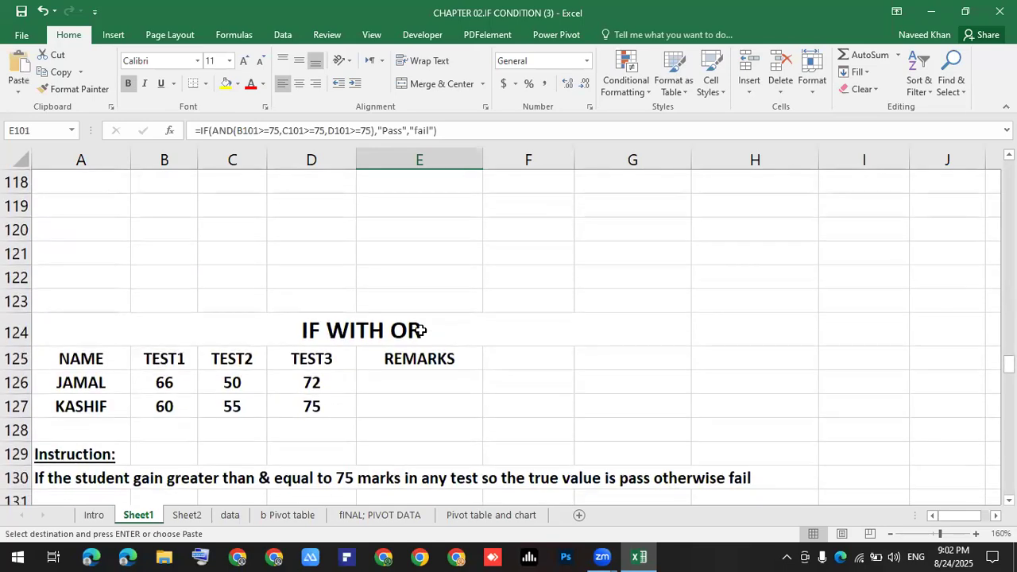
{"action": "left_click", "coordinate": [402, 382]}
{"action": "right_click", "coordinate": [402, 382]}
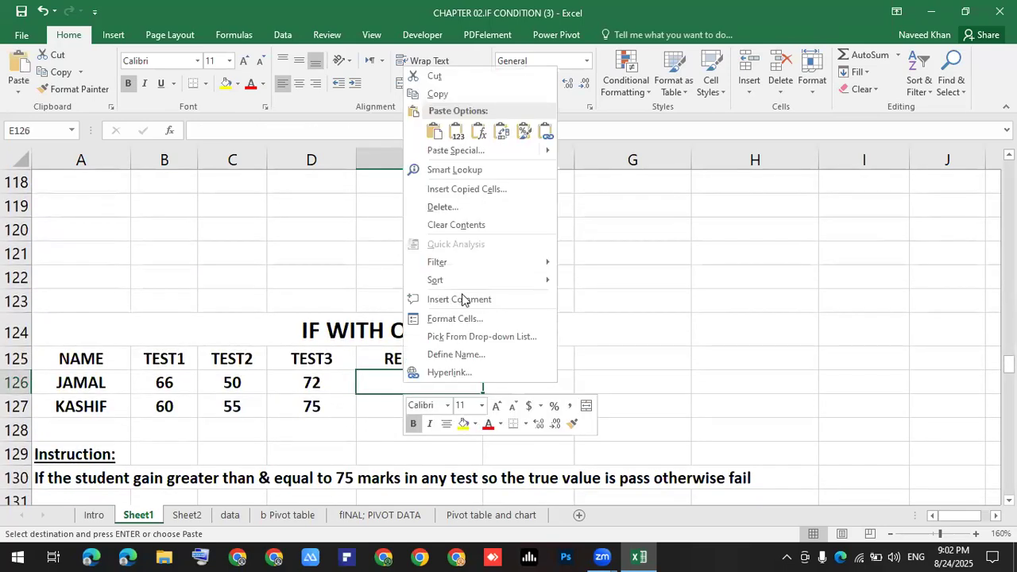
{"action": "left_click", "coordinate": [439, 150]}
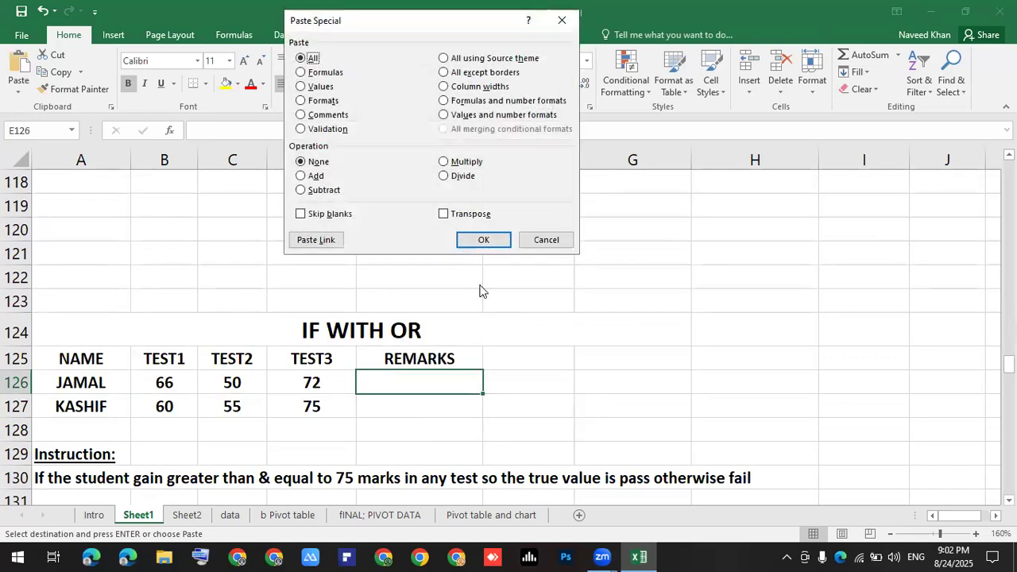
{"action": "left_click", "coordinate": [560, 22]}
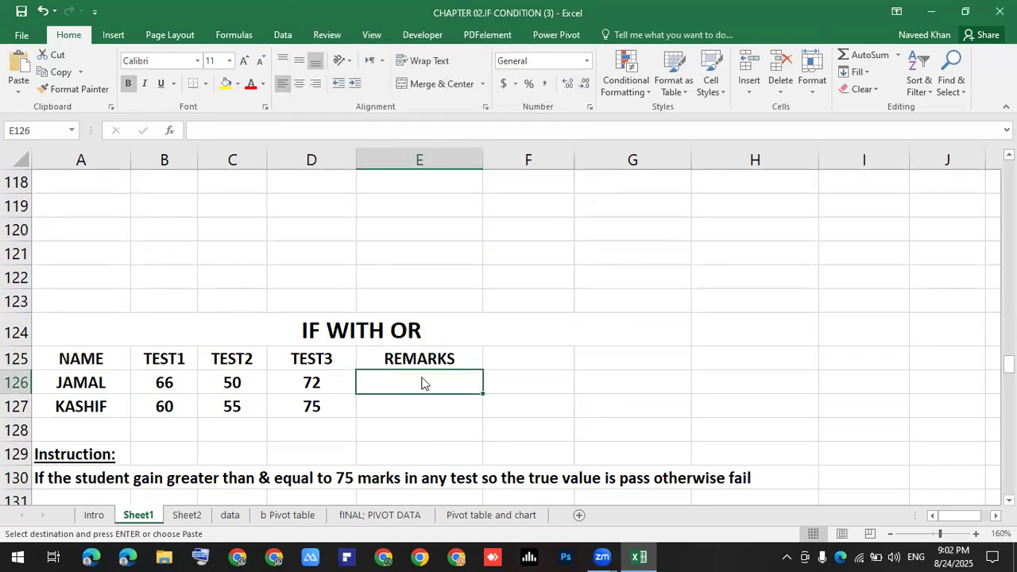
{"action": "right_click", "coordinate": [422, 383]}
{"action": "left_click", "coordinate": [477, 130]}
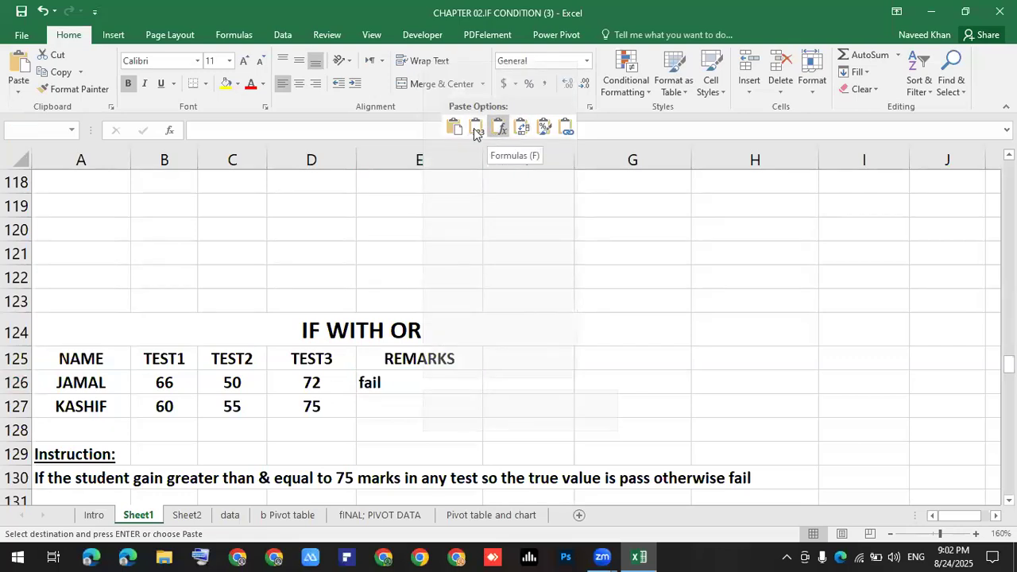
{"action": "left_click", "coordinate": [456, 129]}
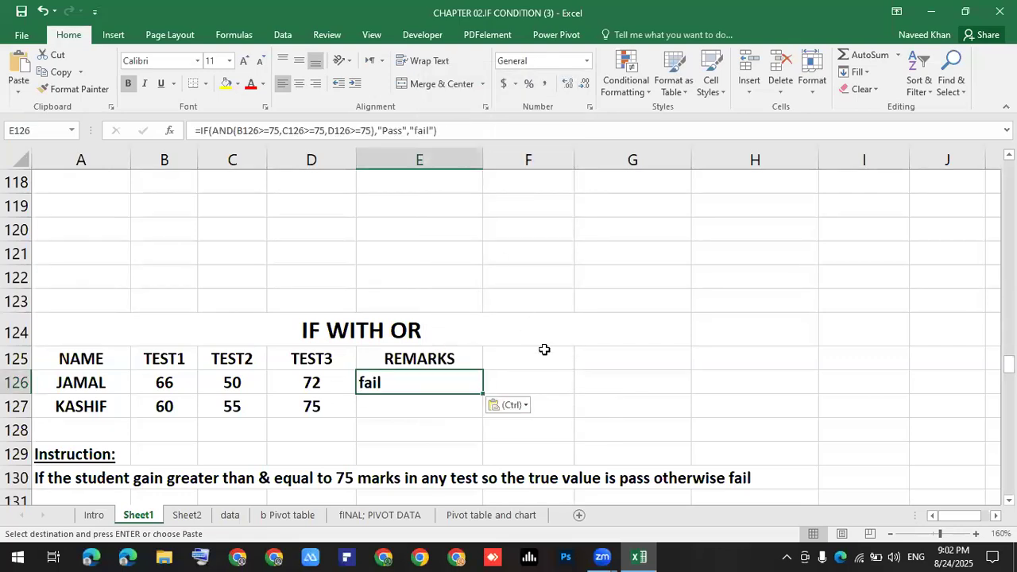
{"action": "left_click", "coordinate": [584, 347]}
{"action": "scroll", "coordinate": [582, 348], "scroll_direction": "down", "scroll_amount": 1}
{"action": "scroll", "coordinate": [582, 347], "scroll_direction": "down", "scroll_amount": 1}
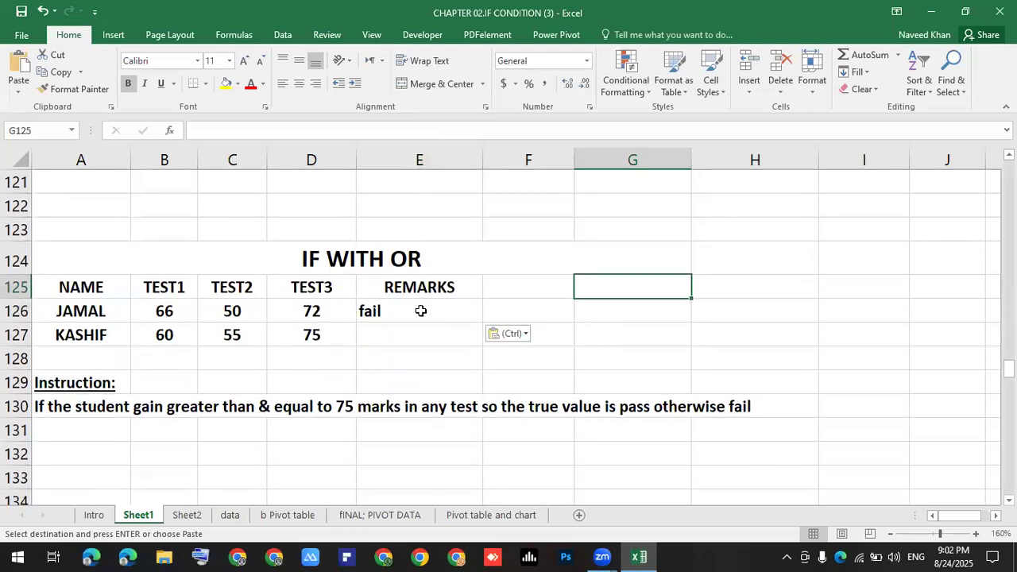
Step: Replace the AND function with OR in the E126 formula and reselect the cell
{"action": "double_click", "coordinate": [419, 313]}
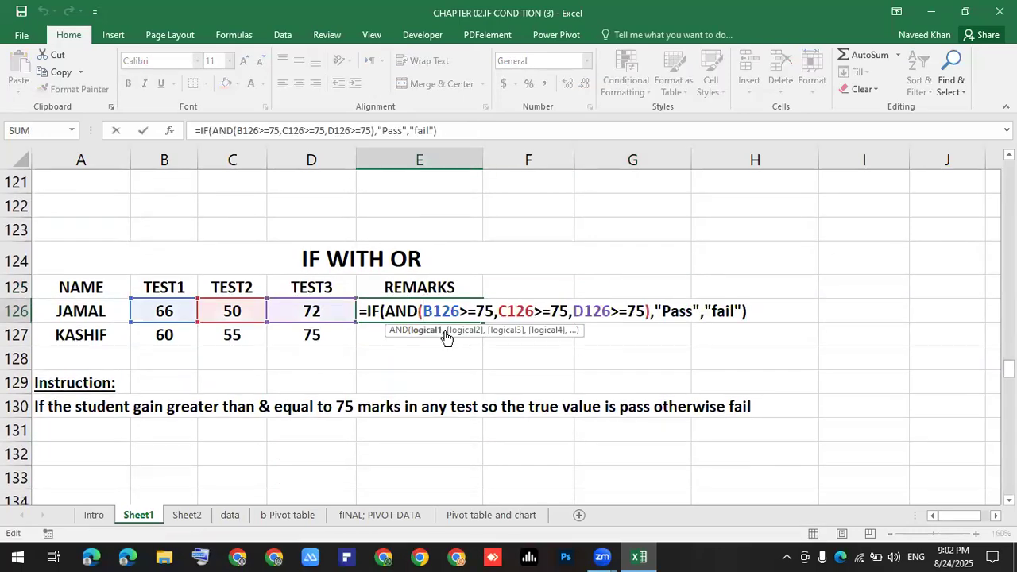
{"action": "left_click", "coordinate": [420, 310]}
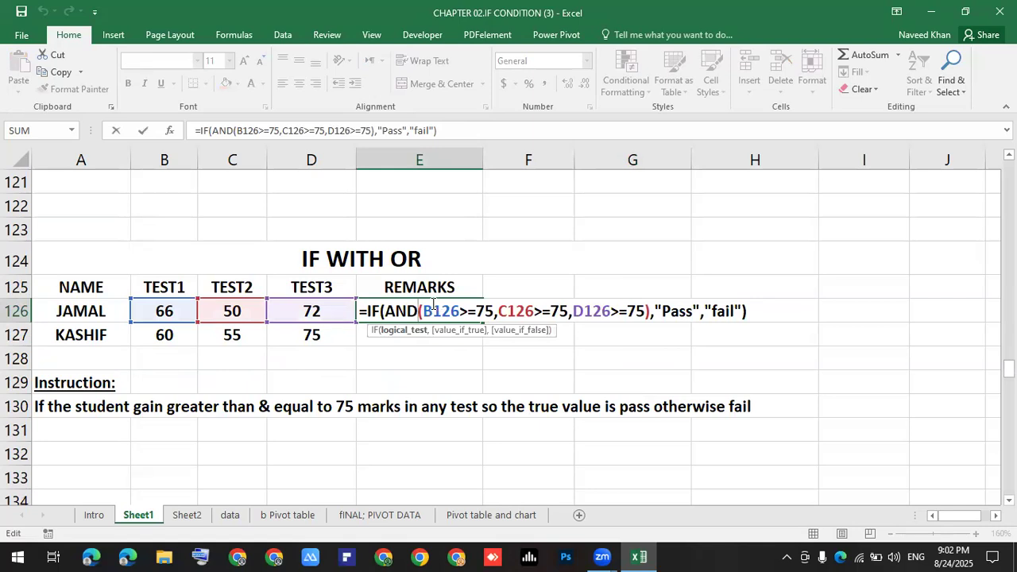
{"action": "key", "text": "BackSpace"}
{"action": "key", "text": "BackSpace"}
{"action": "key", "text": "BackSpace"}
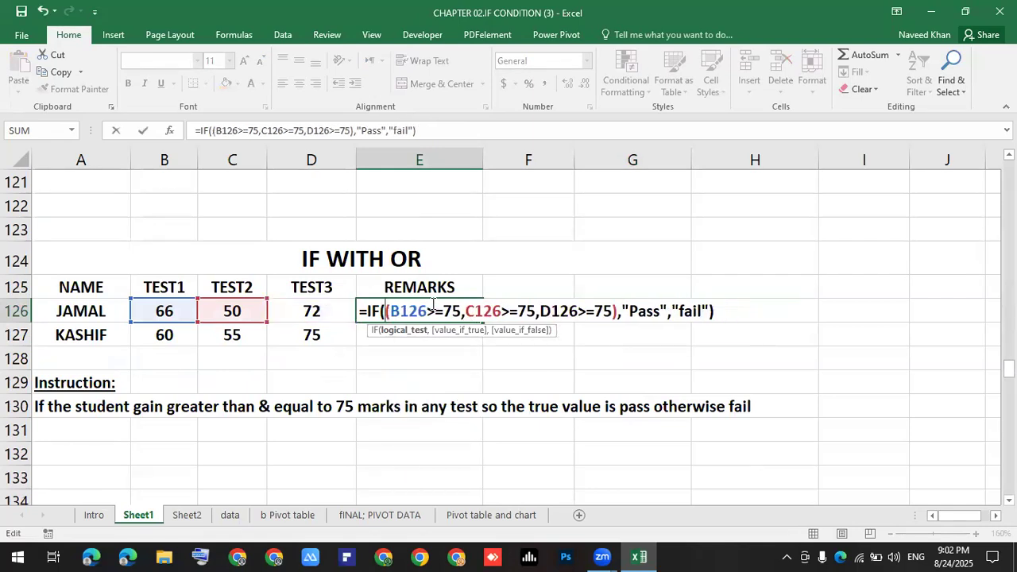
{"action": "type", "text": "or"}
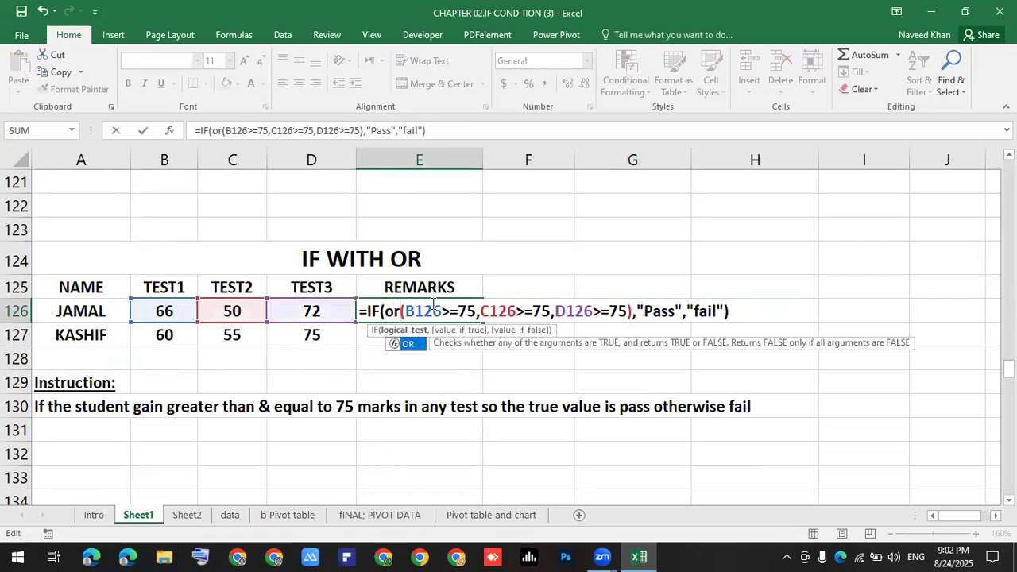
{"action": "key", "text": "Return"}
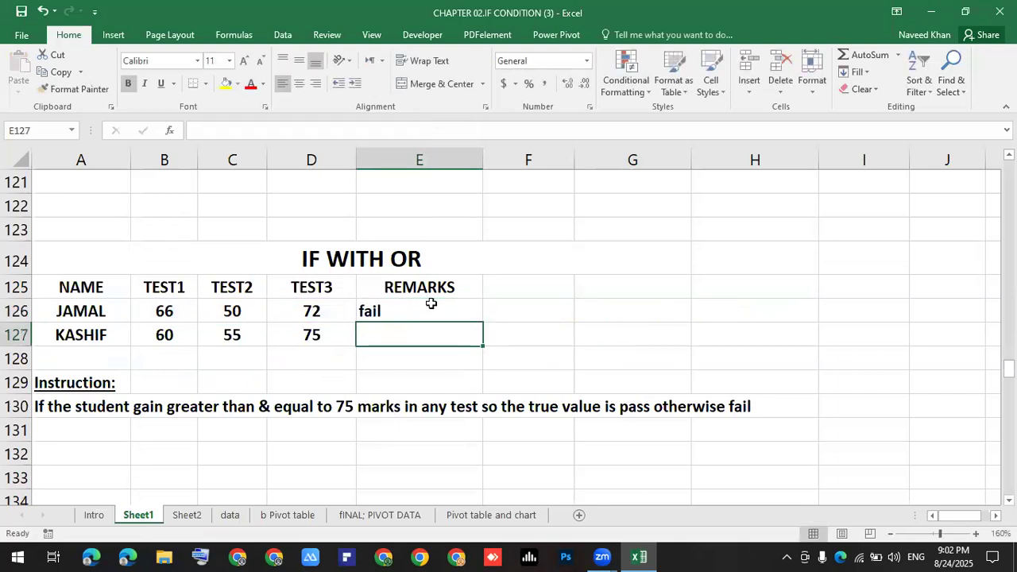
{"action": "left_click", "coordinate": [431, 304]}
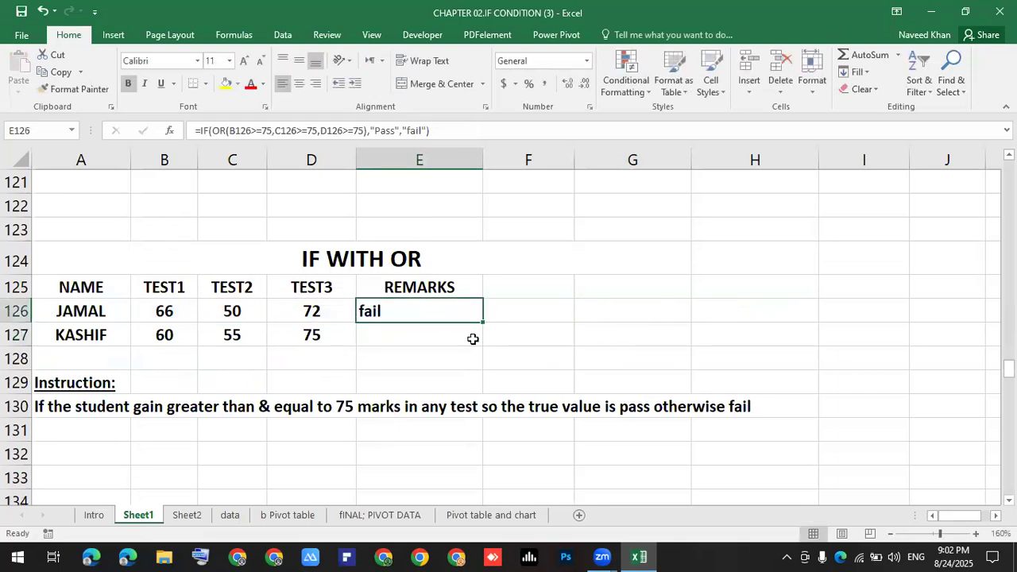
Step: Review the OR formula in E126 and fill it down to E127
{"action": "double_click", "coordinate": [425, 305]}
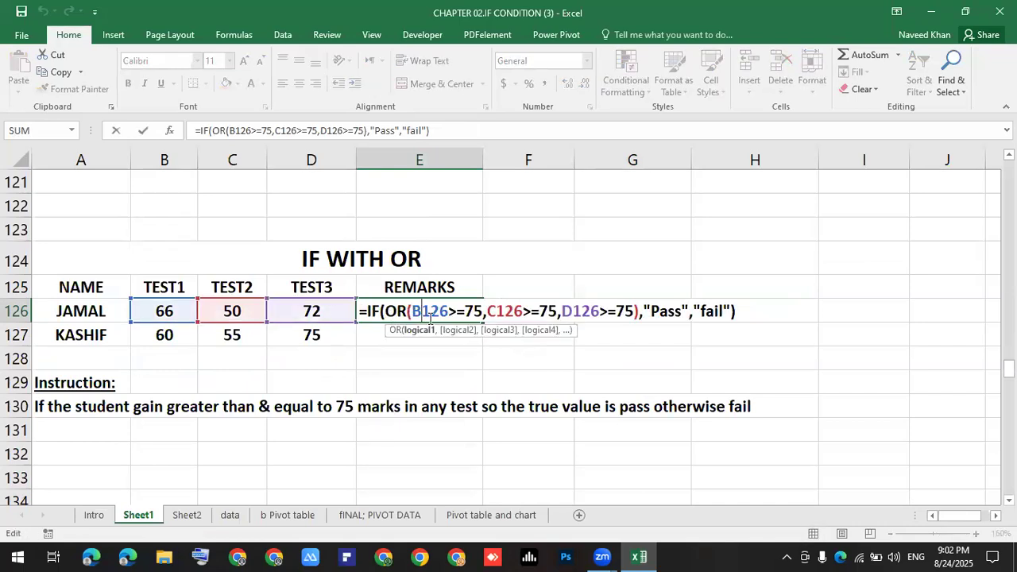
{"action": "key", "text": "Return"}
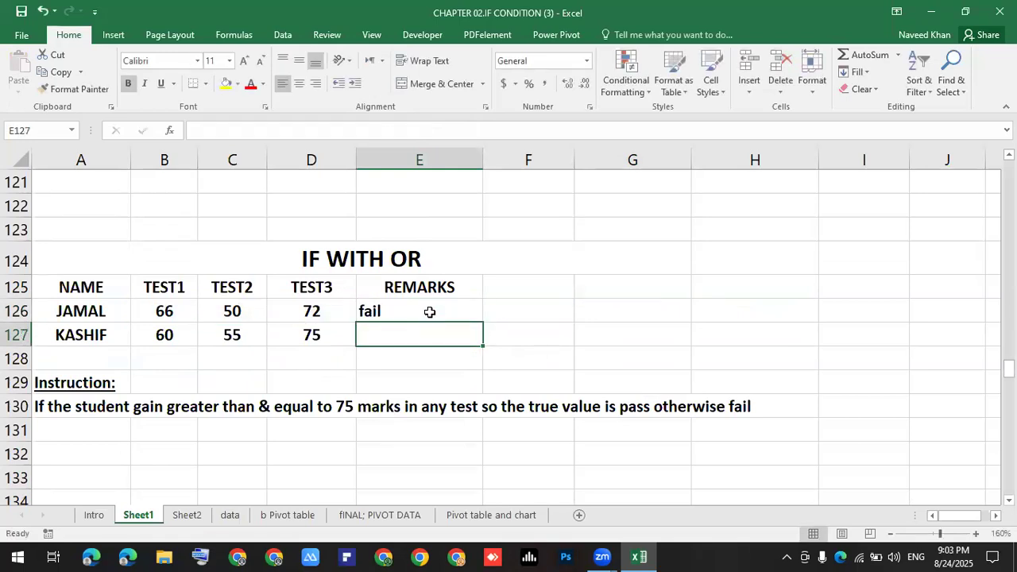
{"action": "left_click", "coordinate": [430, 312]}
{"action": "left_click_drag", "start_coordinate": [483, 337], "coordinate": [485, 353]}
{"action": "left_click", "coordinate": [547, 352]}
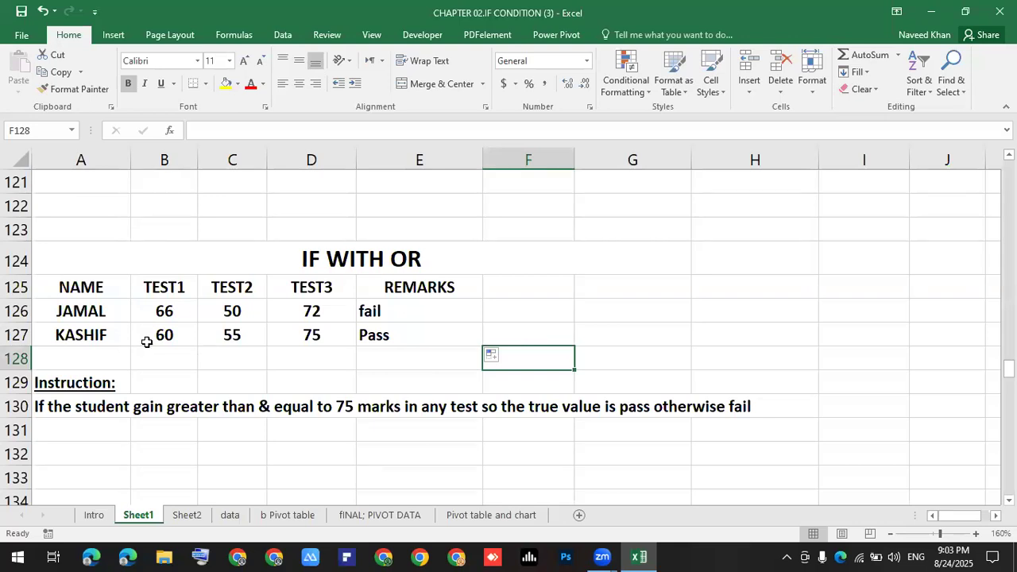
{"action": "scroll", "coordinate": [147, 342], "scroll_direction": "down", "scroll_amount": 2}
{"action": "left_click", "coordinate": [72, 349]}
{"action": "scroll", "coordinate": [159, 345], "scroll_direction": "up", "scroll_amount": 2}
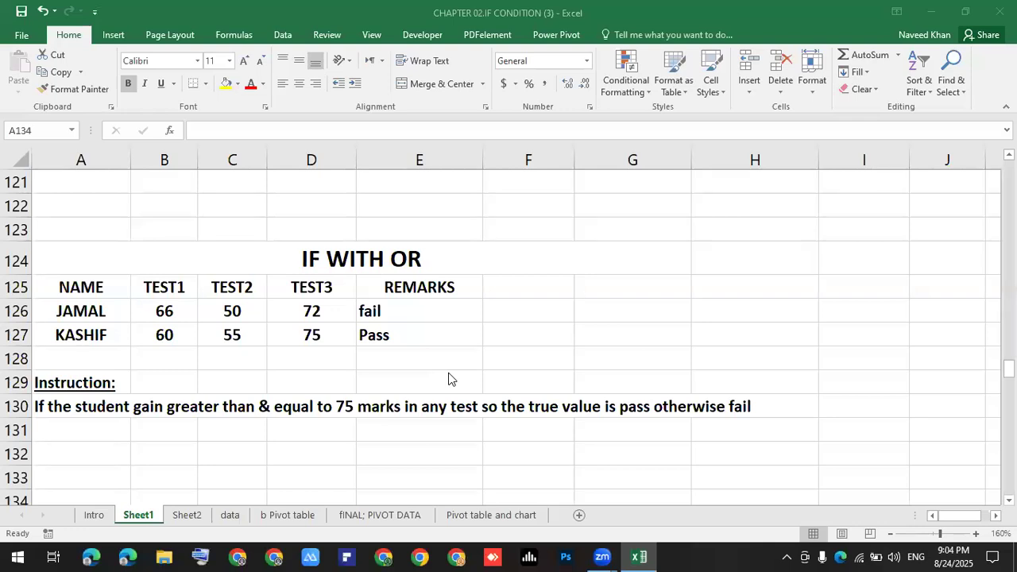
Step: Switch to the Edge browser and search the web for "excel practice online"
{"action": "left_click", "coordinate": [91, 556]}
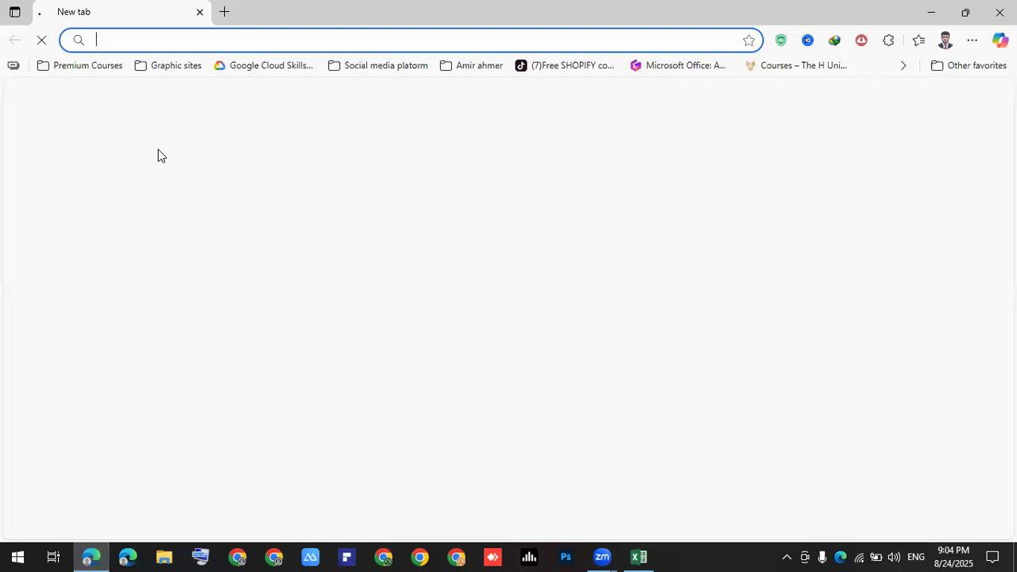
{"action": "left_click", "coordinate": [372, 39]}
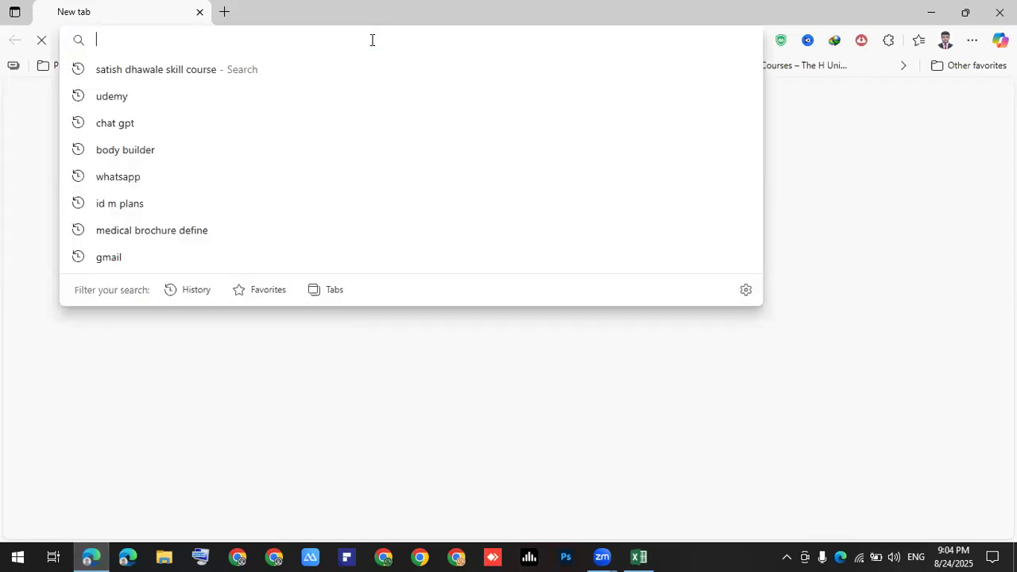
{"action": "left_click", "coordinate": [367, 471]}
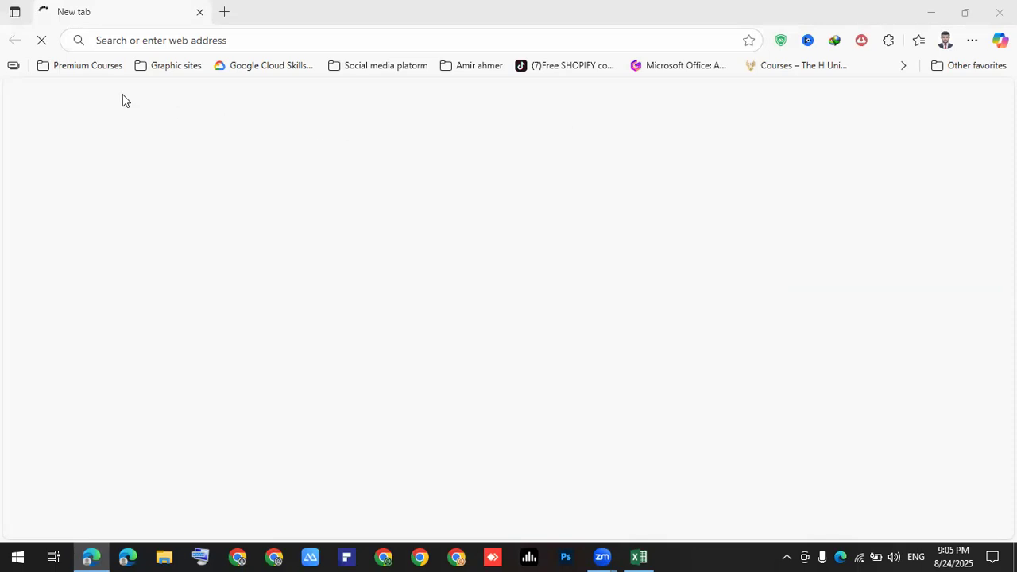
{"action": "left_click", "coordinate": [186, 40]}
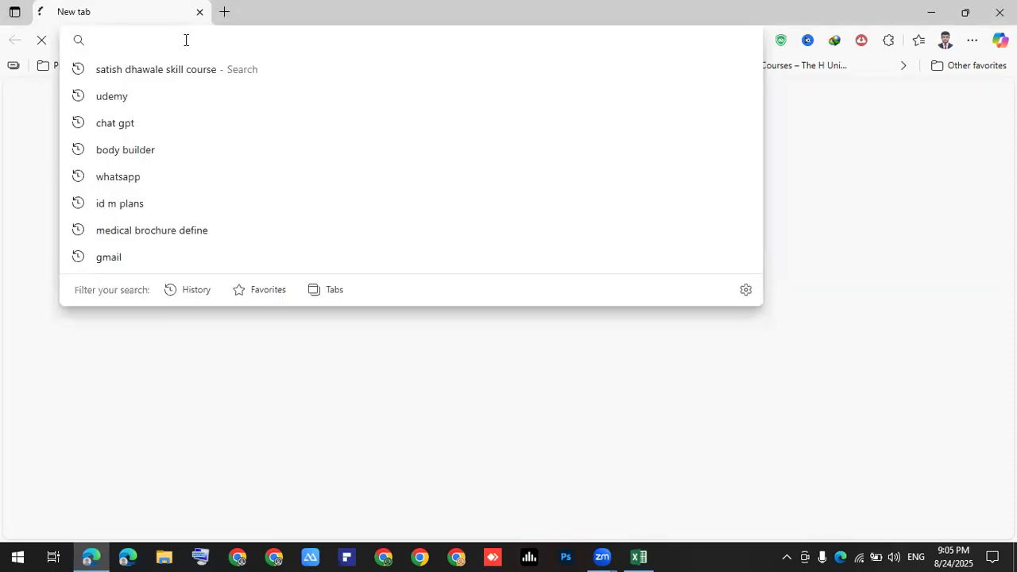
{"action": "type", "text": "excel "}
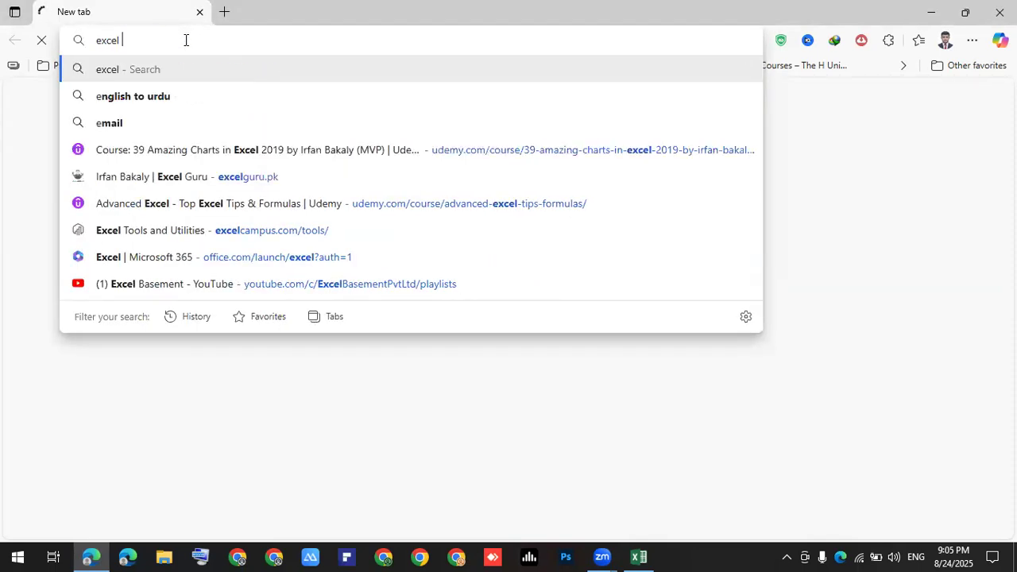
{"action": "type", "text": "pr"}
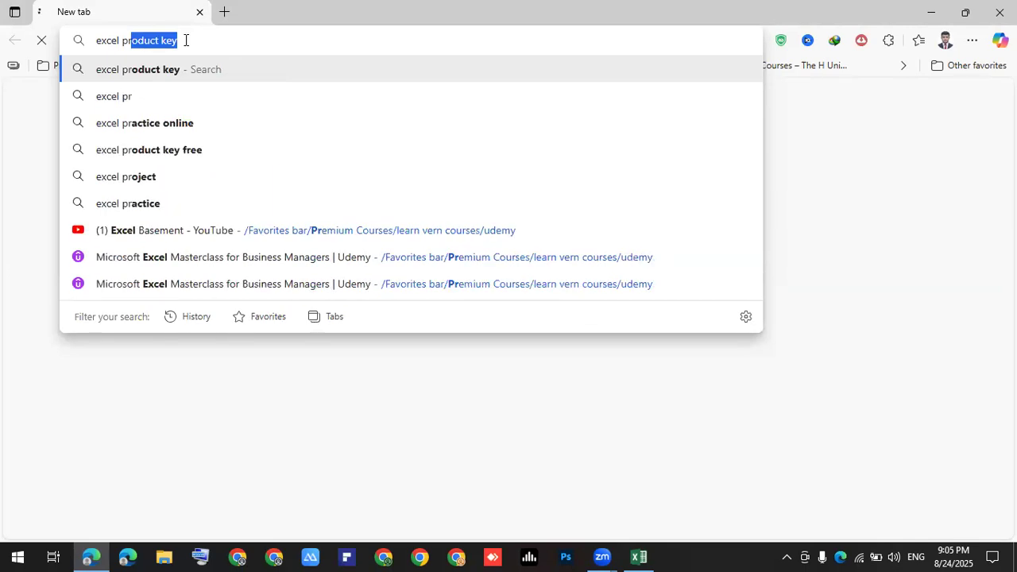
{"action": "type", "text": "acti"}
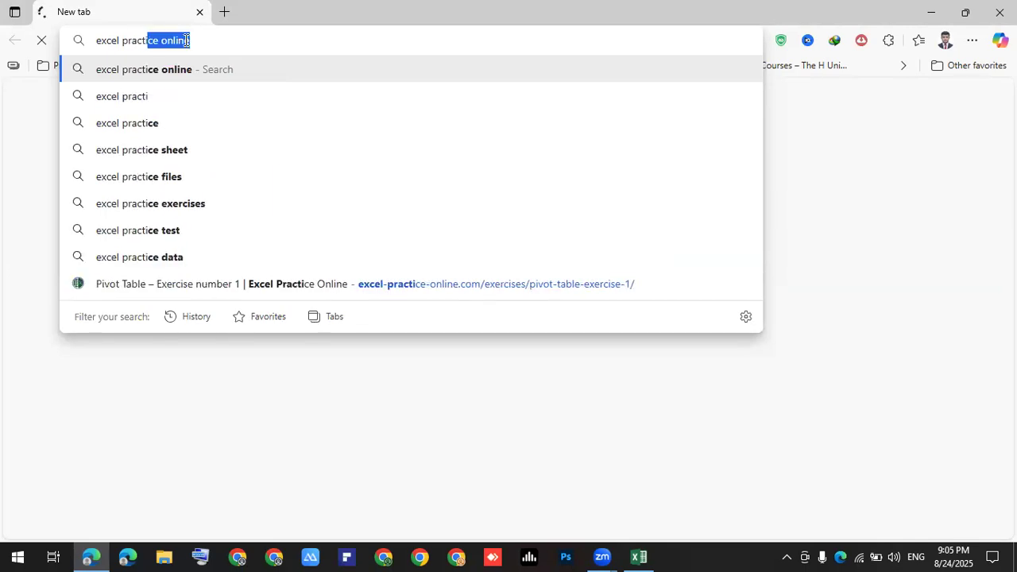
{"action": "type", "text": "ce online"}
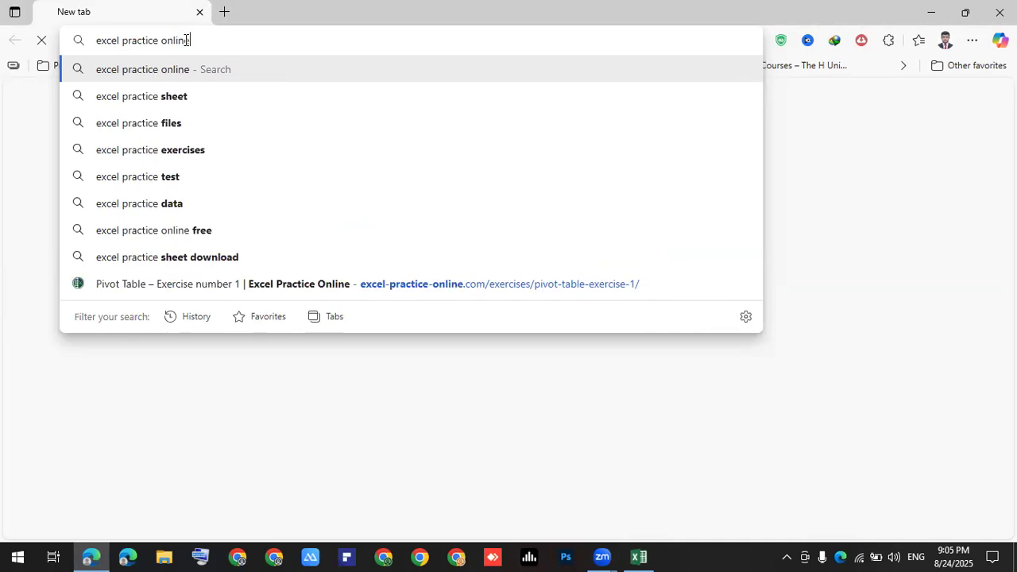
{"action": "key", "text": "Return"}
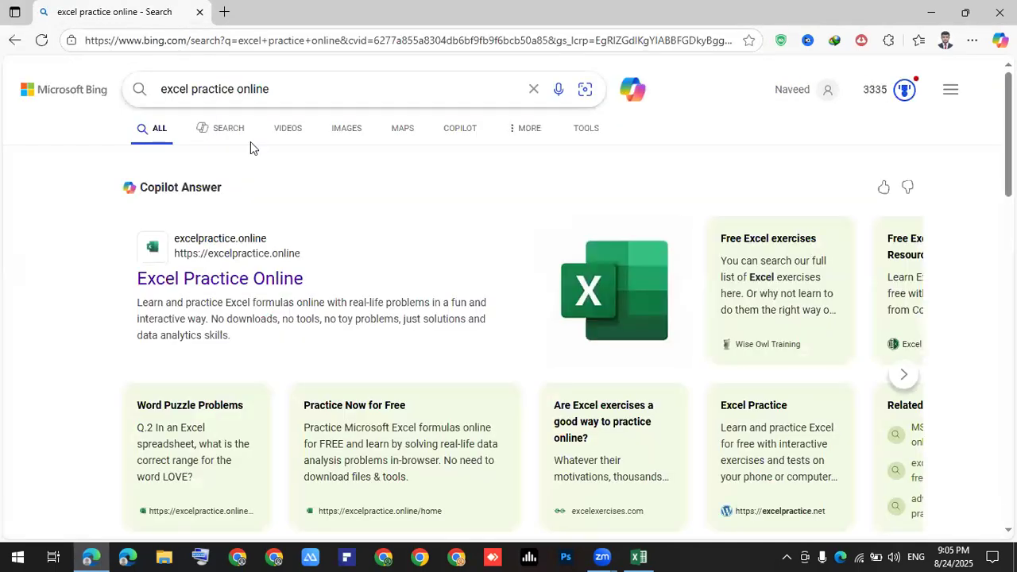
Step: Open the Excel Practice Online site, browse its free problem list, and open the RETAIL IN DETAIL problem
{"action": "left_click", "coordinate": [227, 278]}
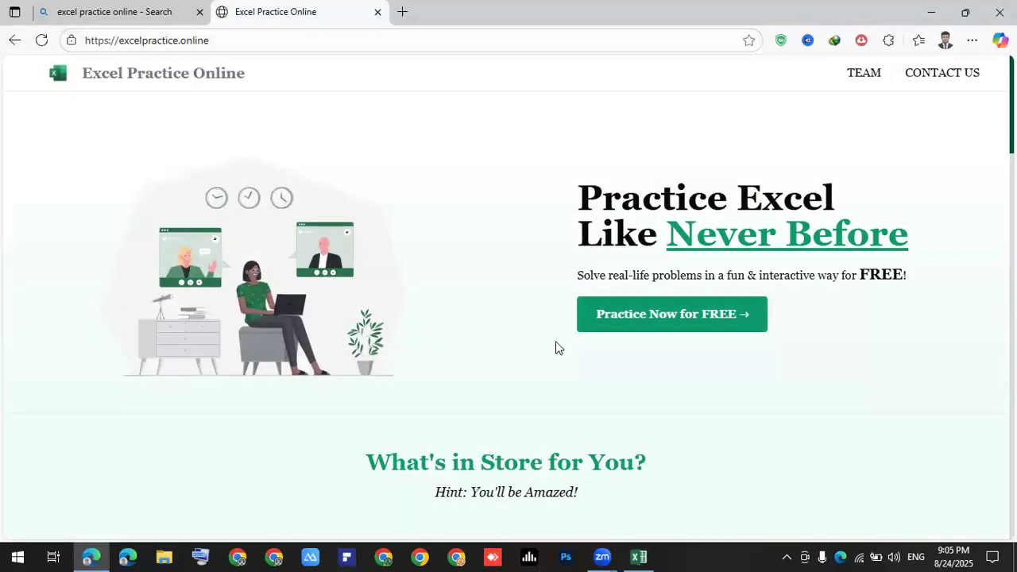
{"action": "left_click", "coordinate": [689, 314]}
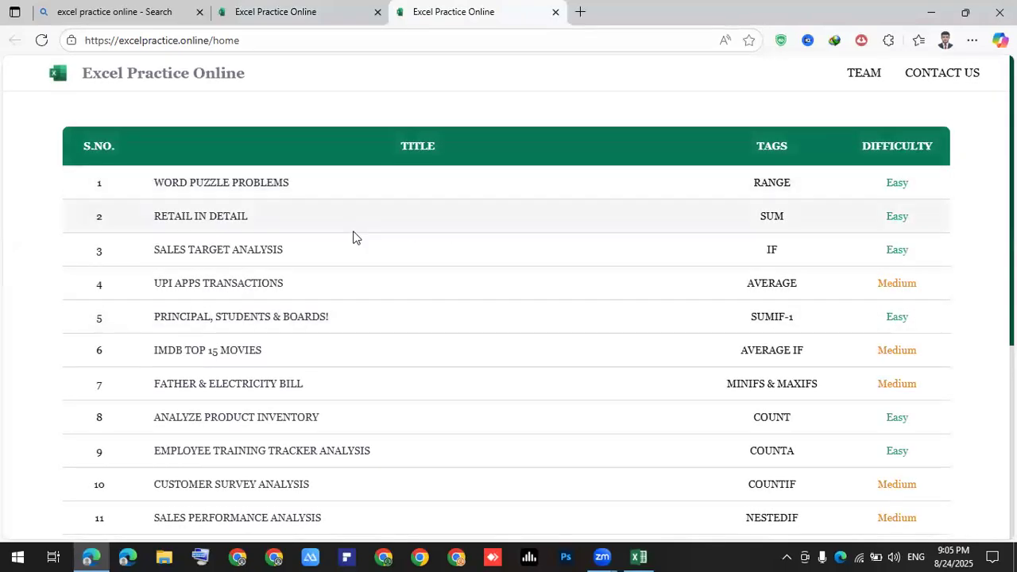
{"action": "scroll", "coordinate": [352, 236], "scroll_direction": "down", "scroll_amount": 3}
{"action": "scroll", "coordinate": [355, 237], "scroll_direction": "up", "scroll_amount": 3}
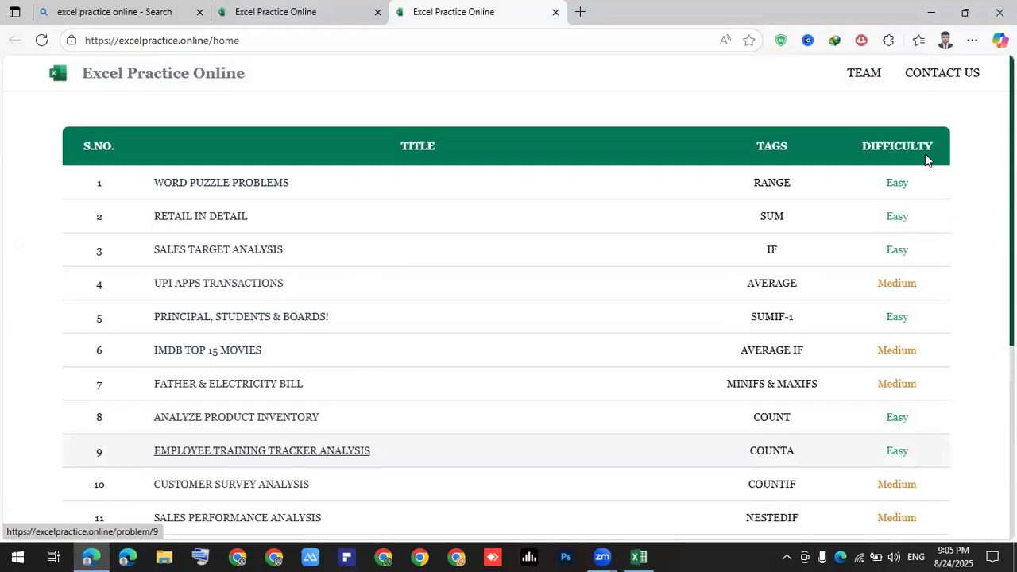
{"action": "left_click", "coordinate": [217, 221]}
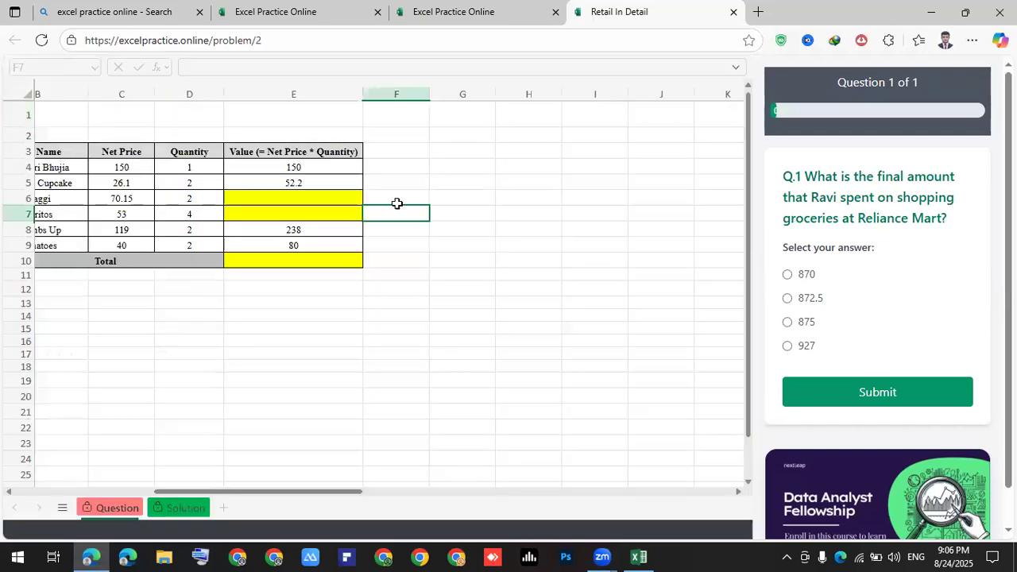
{"action": "left_click", "coordinate": [404, 326]}
{"action": "left_click", "coordinate": [254, 302]}
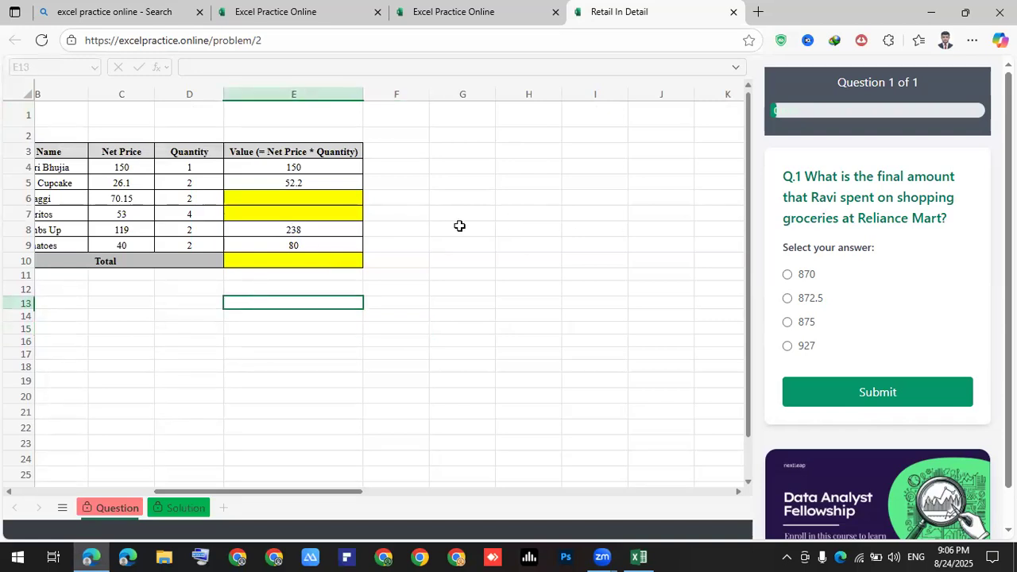
{"action": "left_click_drag", "start_coordinate": [246, 145], "coordinate": [274, 275]}
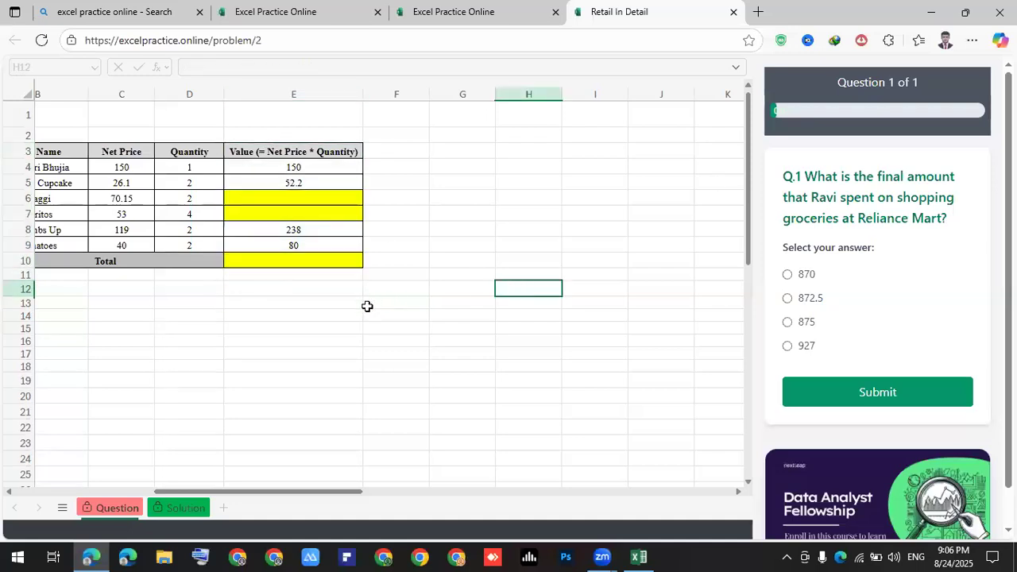
Step: Enter the formula =SUM(E4:E9) in the Total cell E10 of the grocery table
{"action": "left_click", "coordinate": [283, 259]}
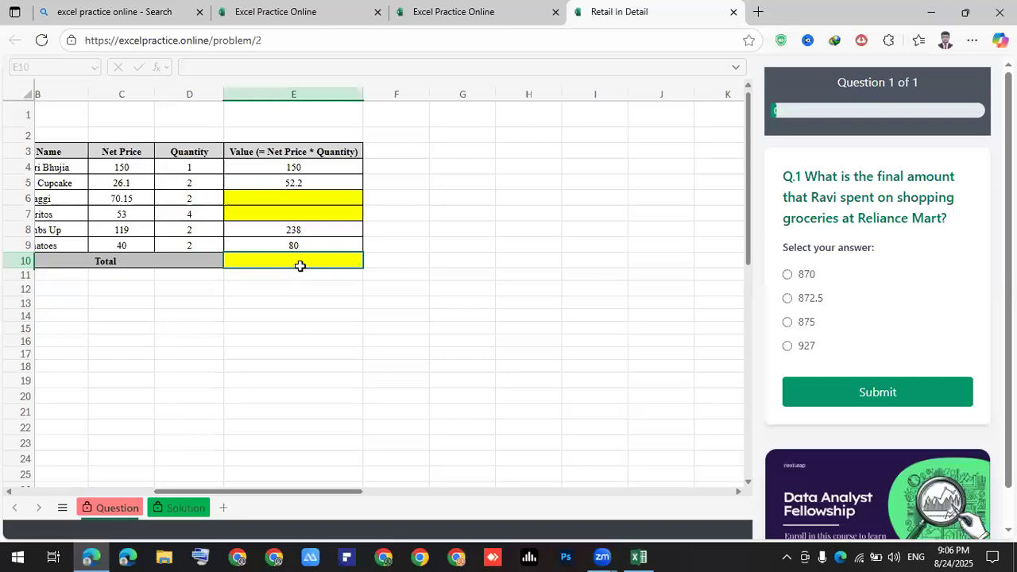
{"action": "double_click", "coordinate": [303, 260]}
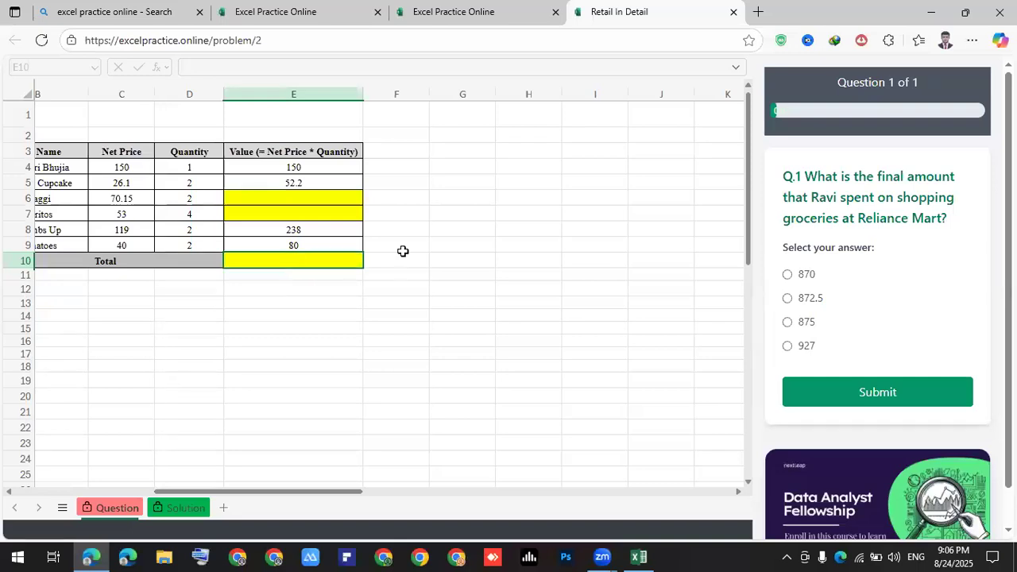
{"action": "type", "text": "=sum"}
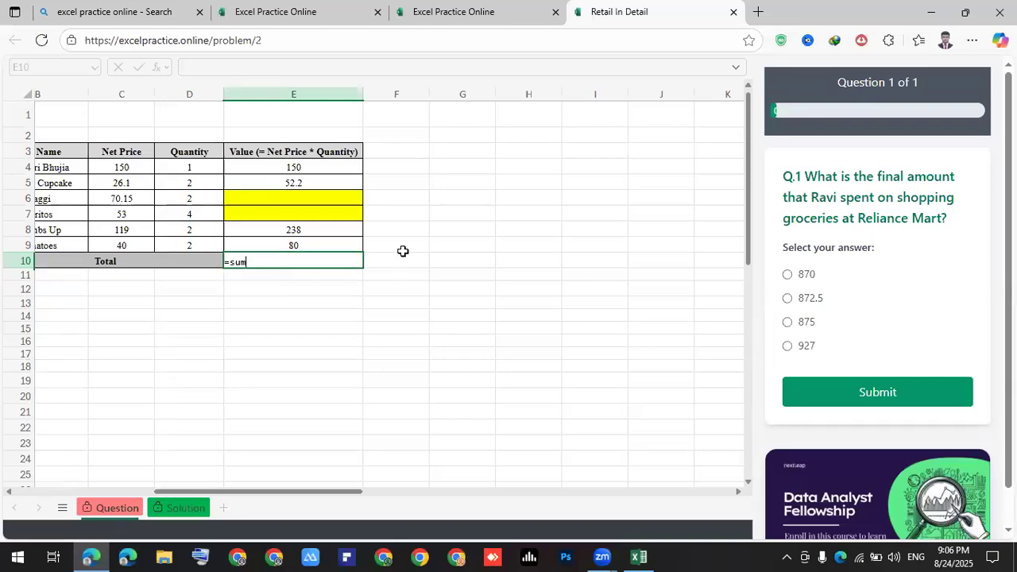
{"action": "key", "text": "Tab"}
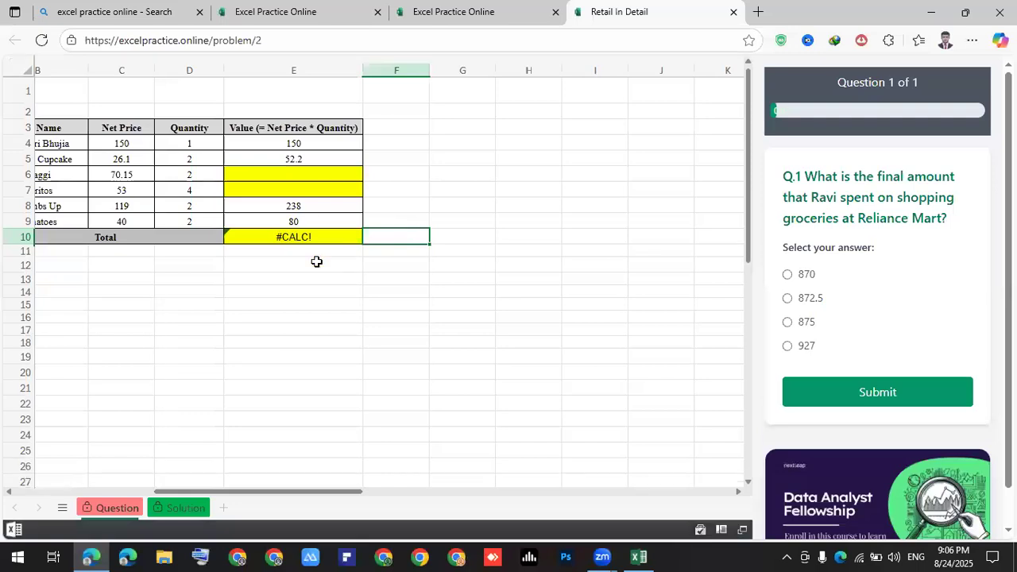
{"action": "left_click", "coordinate": [315, 262]}
{"action": "left_click", "coordinate": [322, 238]}
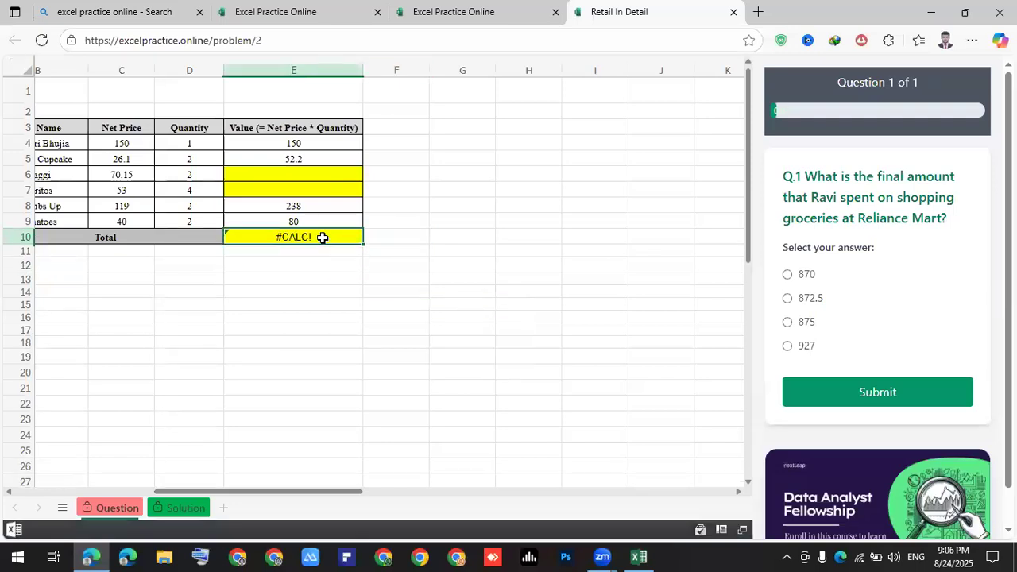
{"action": "double_click", "coordinate": [323, 238]}
{"action": "type", "text": "("}
{"action": "left_click", "coordinate": [306, 143]}
{"action": "left_click_drag", "start_coordinate": [304, 186], "coordinate": [302, 220]}
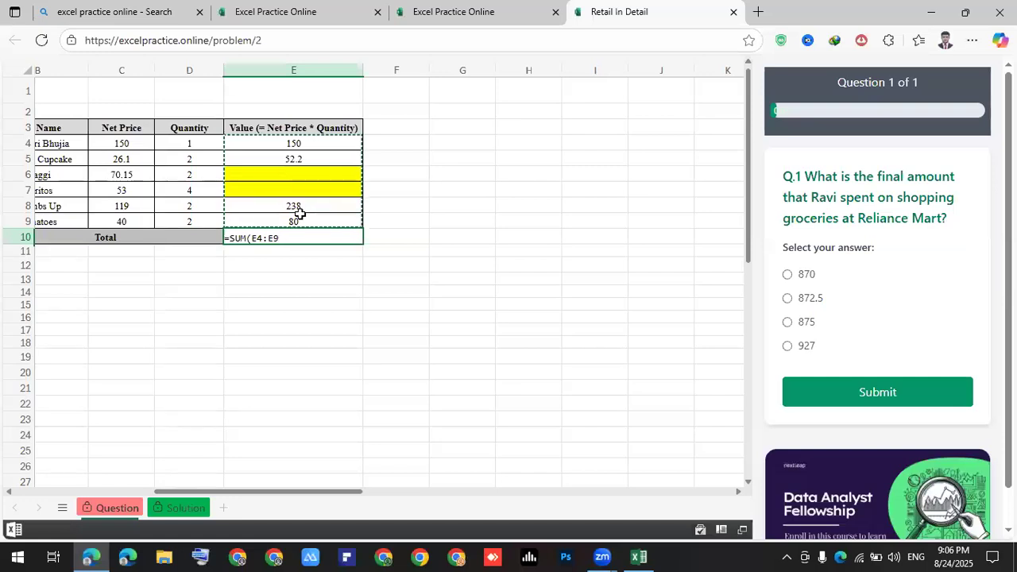
{"action": "type", "text": ")"}
{"action": "key", "text": "Return"}
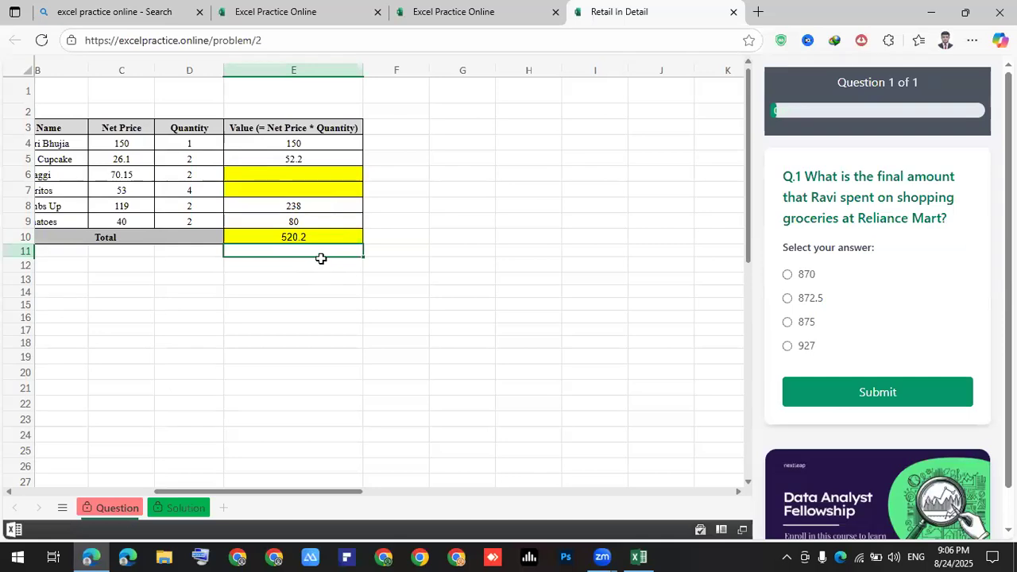
Step: Check the E10 total against the answer options and the Solution sheet, and examine the price, quantity and value cells in rows 5 and 6
{"action": "left_click", "coordinate": [323, 237]}
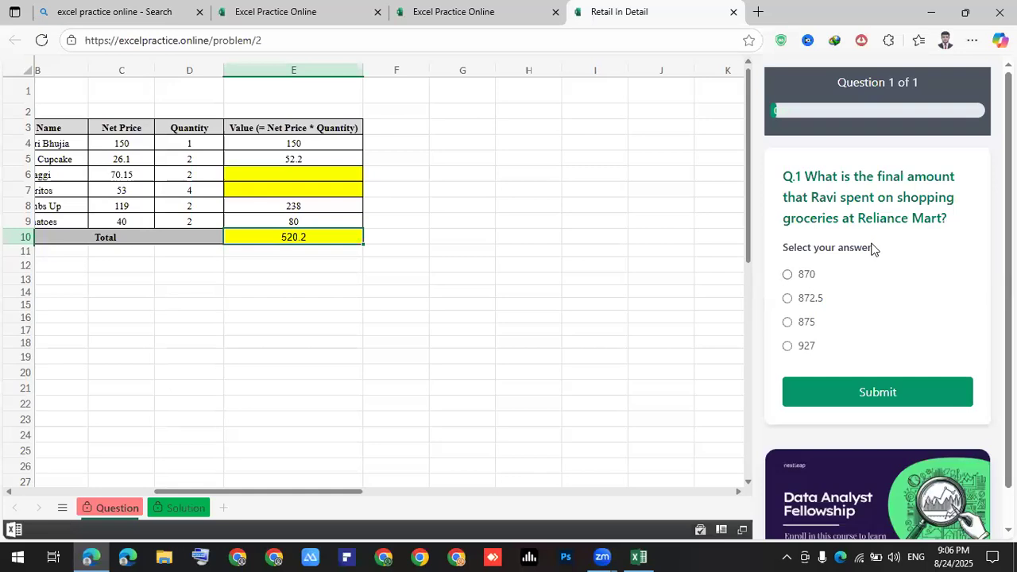
{"action": "left_click", "coordinate": [595, 357]}
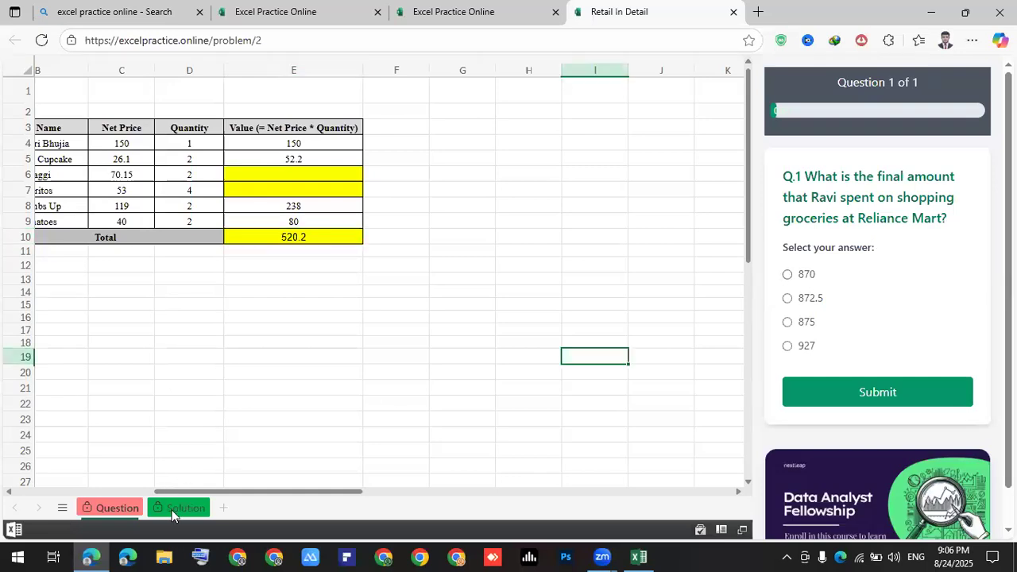
{"action": "left_click", "coordinate": [172, 508]}
{"action": "left_click", "coordinate": [290, 158]}
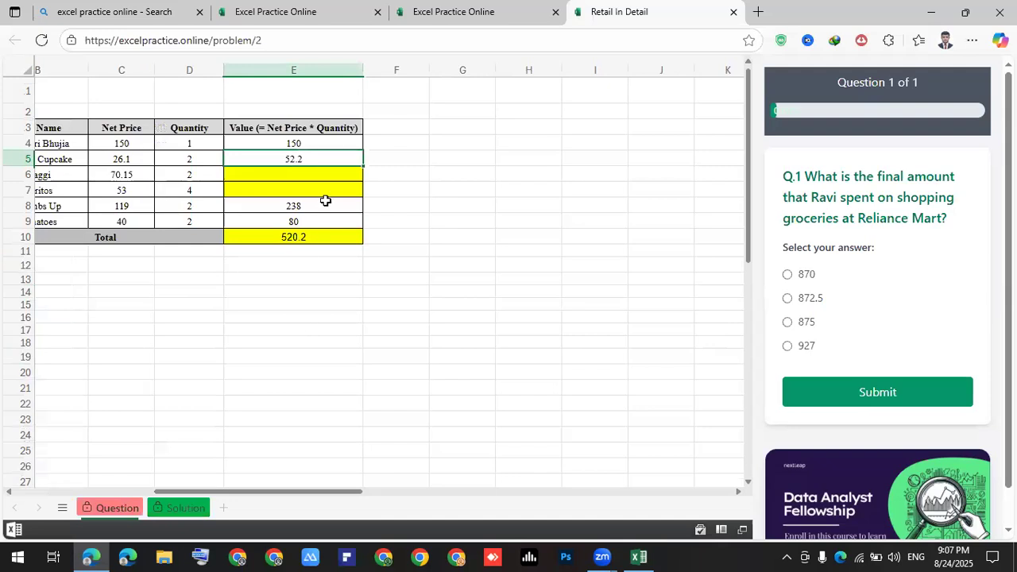
{"action": "double_click", "coordinate": [322, 157]}
{"action": "left_click", "coordinate": [311, 174]}
{"action": "left_click_drag", "start_coordinate": [126, 173], "coordinate": [165, 172]}
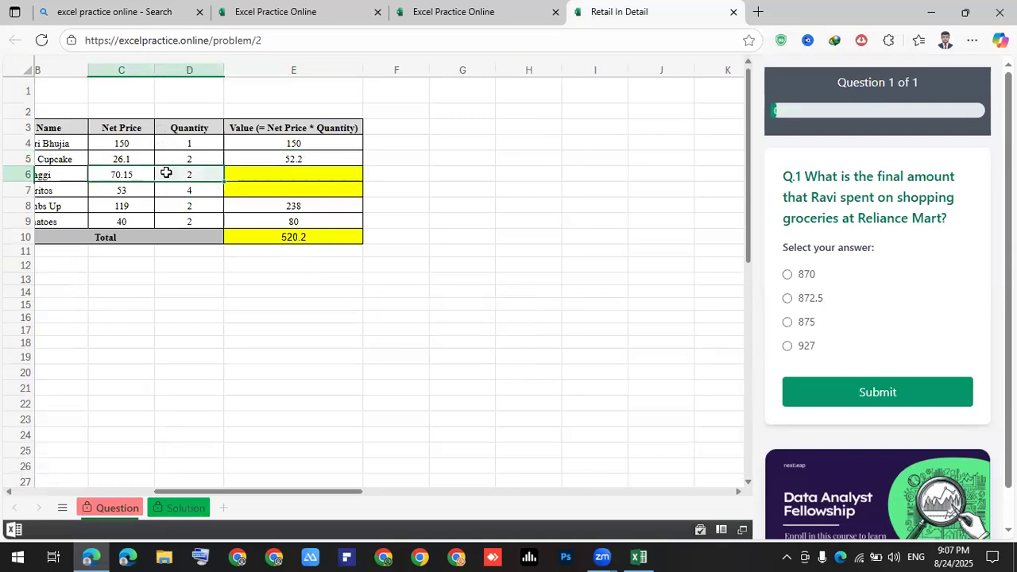
Step: Calculate the missing value in E6 with the formula =C6*D6
{"action": "left_click", "coordinate": [290, 173]}
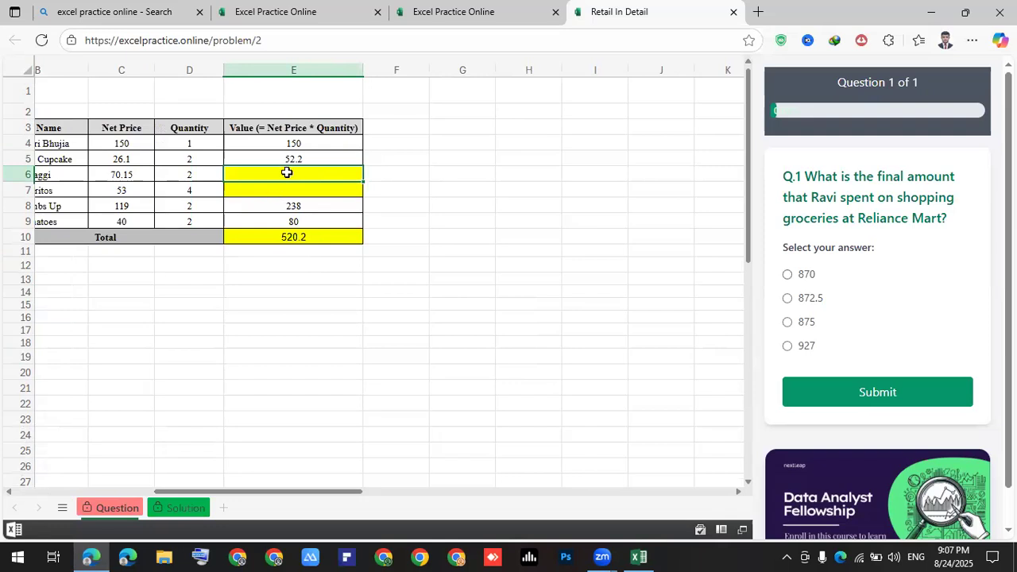
{"action": "type", "text": "="}
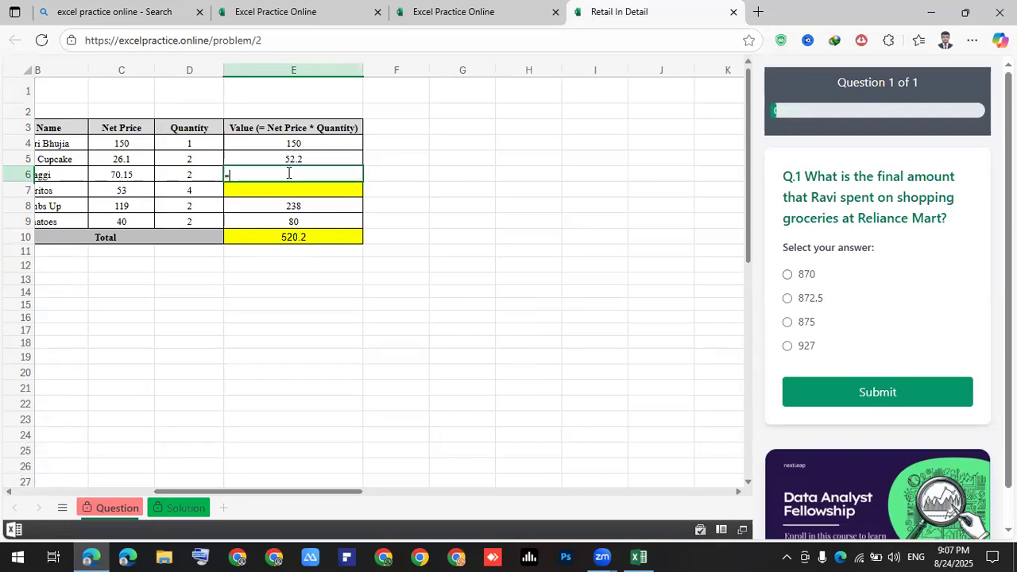
{"action": "left_click", "coordinate": [95, 173]}
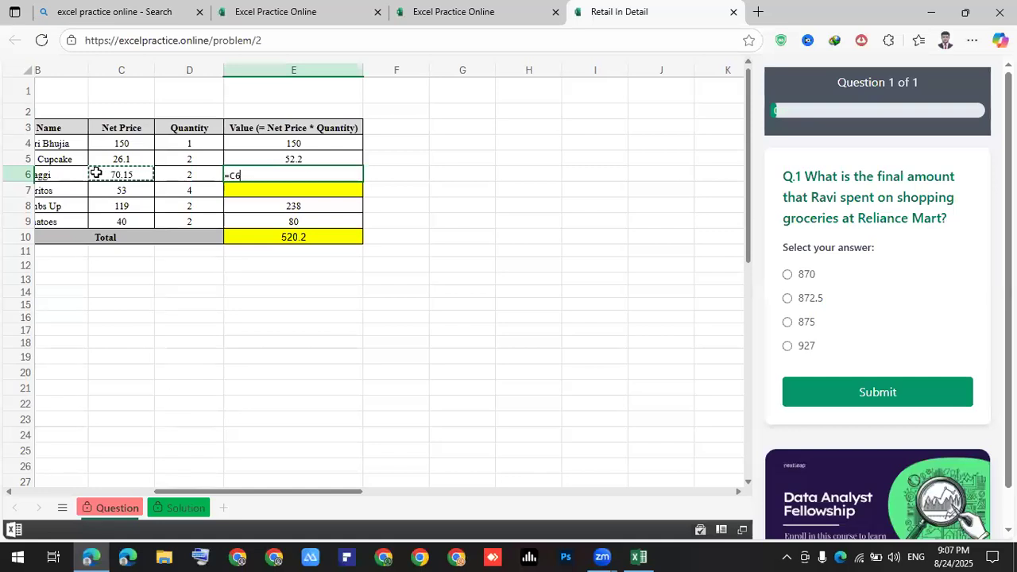
{"action": "type", "text": "*"}
{"action": "left_click", "coordinate": [170, 175]}
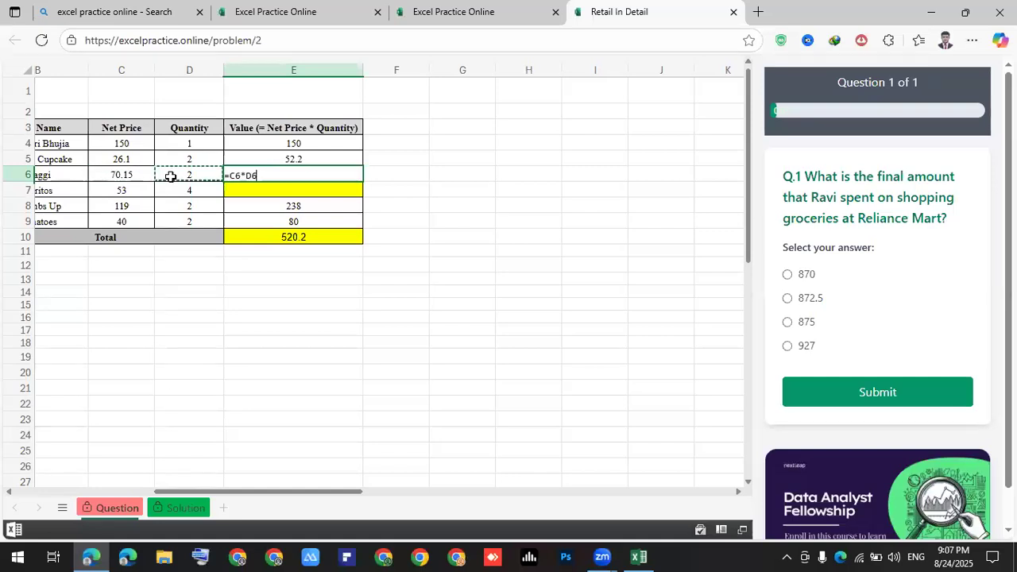
{"action": "key", "text": "Return"}
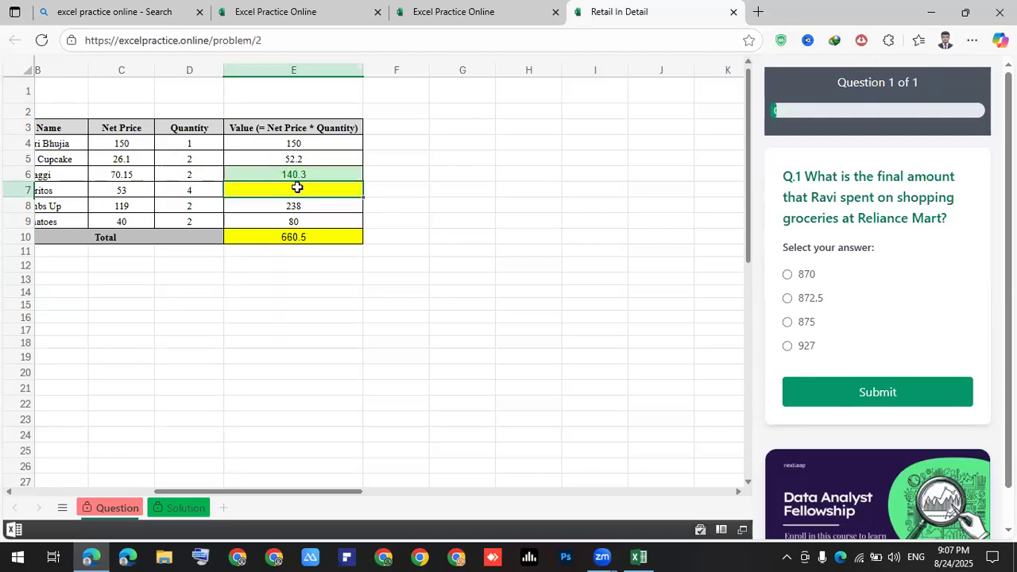
Step: Calculate the missing value in E7 with the formula =C7*D7 and select the Total cell E10
{"action": "type", "text": "="}
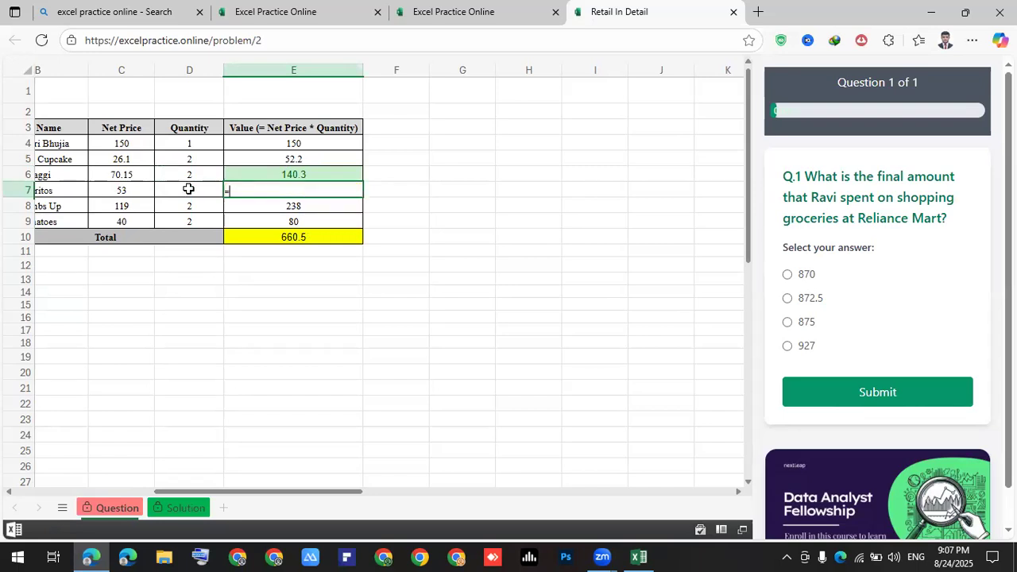
{"action": "left_click", "coordinate": [117, 187]}
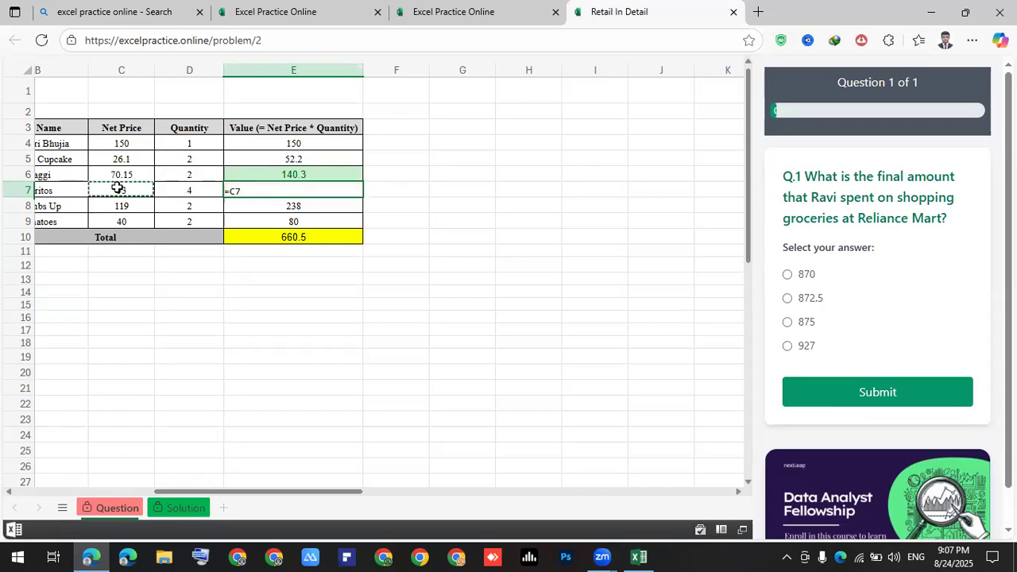
{"action": "type", "text": "*"}
{"action": "left_click", "coordinate": [198, 190]}
{"action": "key", "text": "Return"}
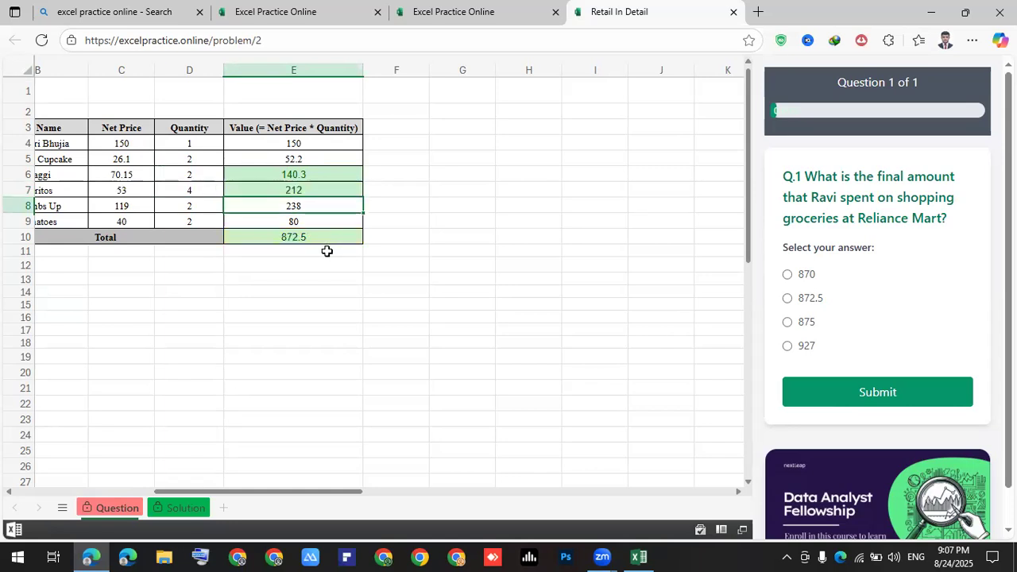
{"action": "left_click", "coordinate": [306, 236]}
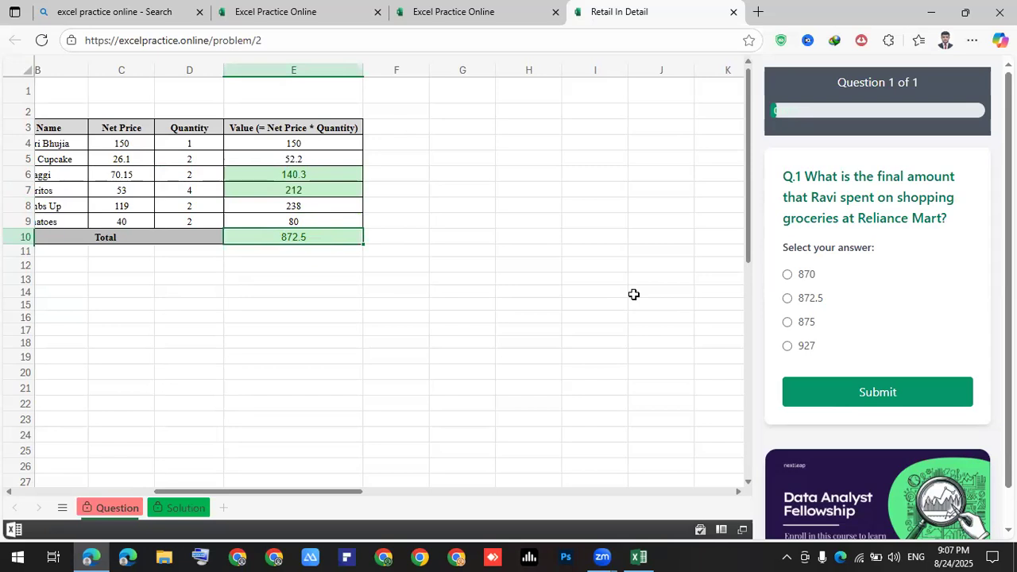
Step: Submit 872.5 as the answer to the grocery total question and continue to the next problem
{"action": "left_click", "coordinate": [787, 298]}
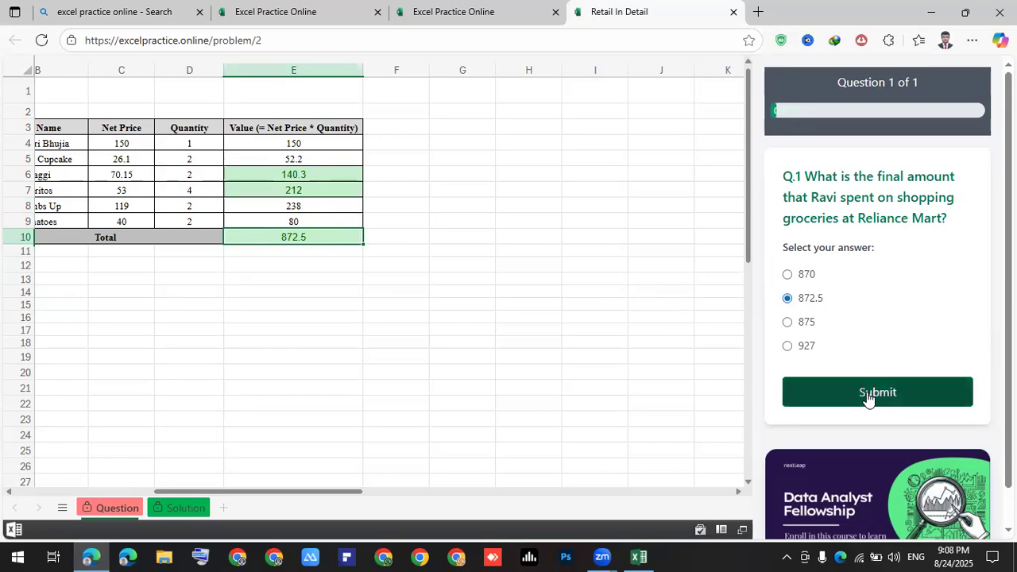
{"action": "left_click", "coordinate": [867, 391]}
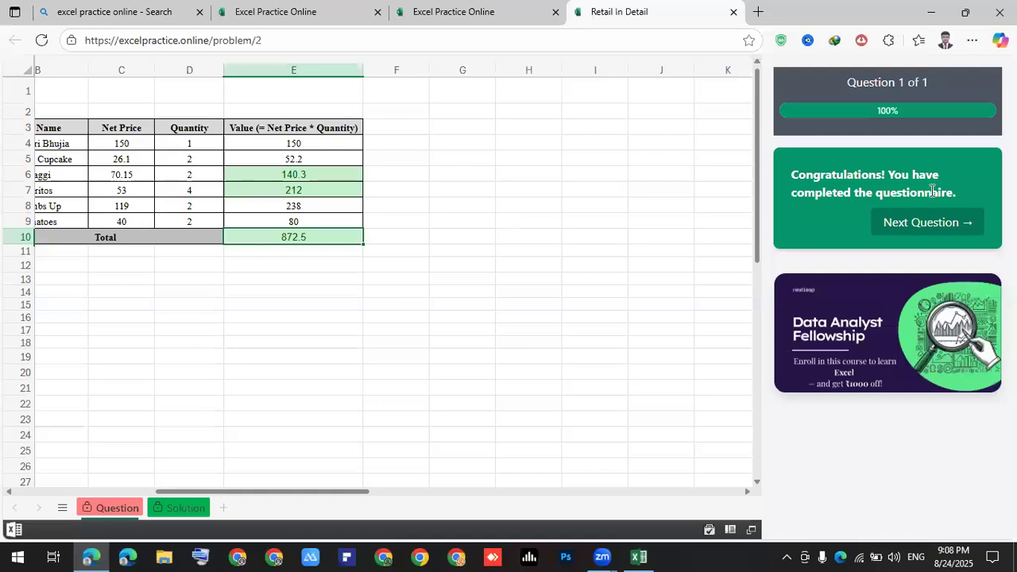
{"action": "left_click", "coordinate": [921, 225]}
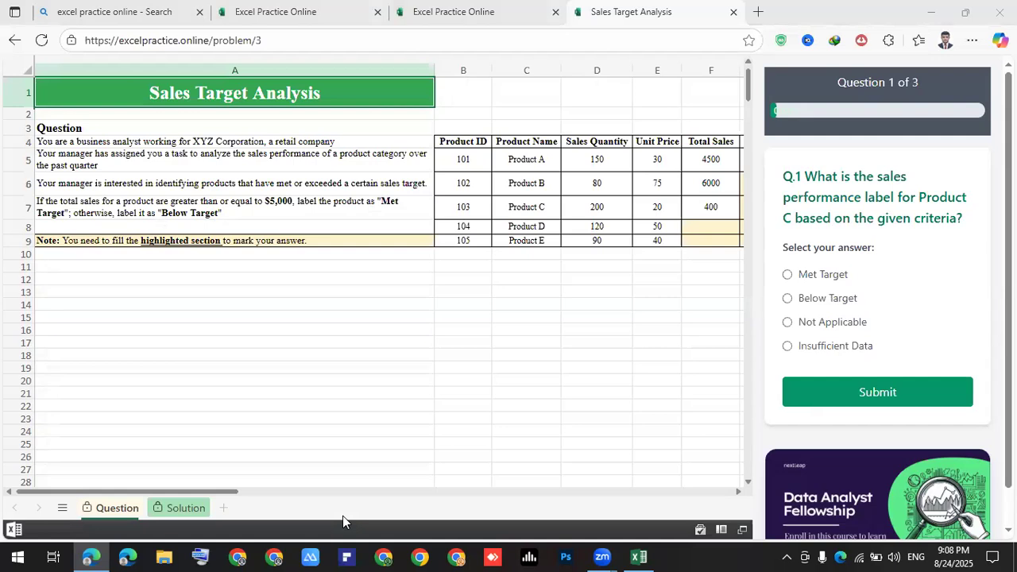
{"action": "left_click", "coordinate": [269, 40]}
{"action": "double_click", "coordinate": [271, 40]}
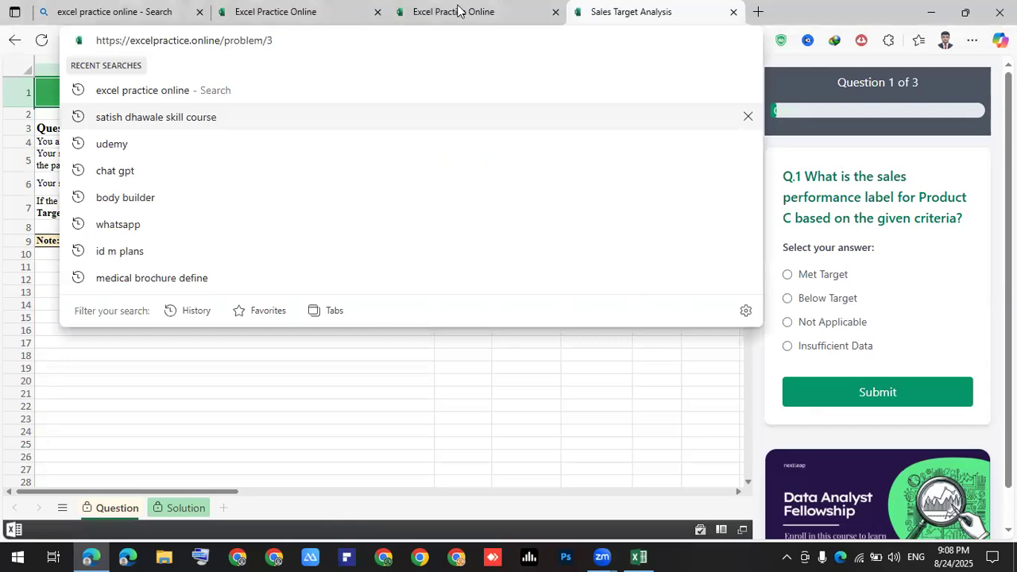
{"action": "left_click", "coordinate": [461, 12]}
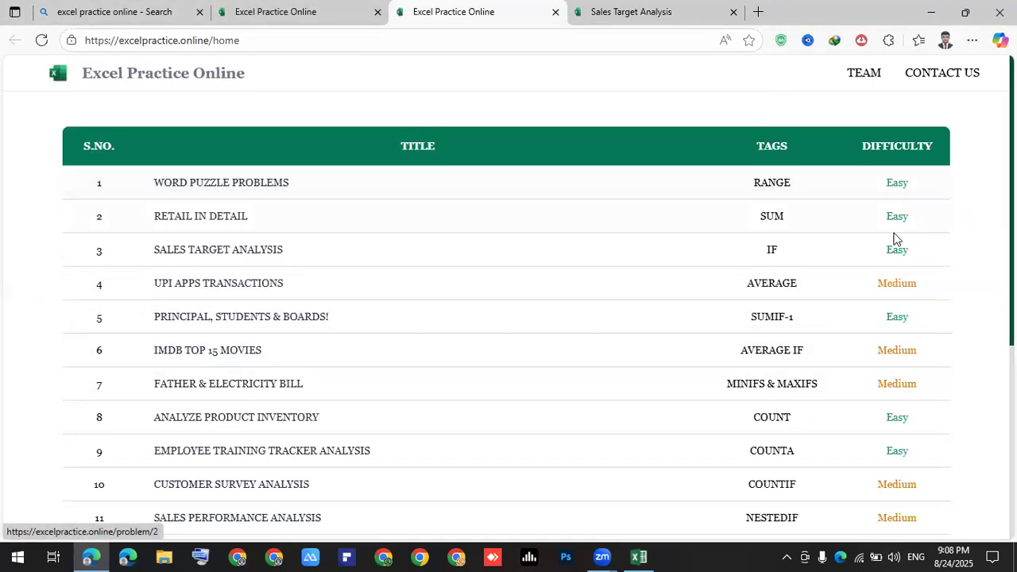
{"action": "scroll", "coordinate": [911, 391], "scroll_direction": "down", "scroll_amount": 4}
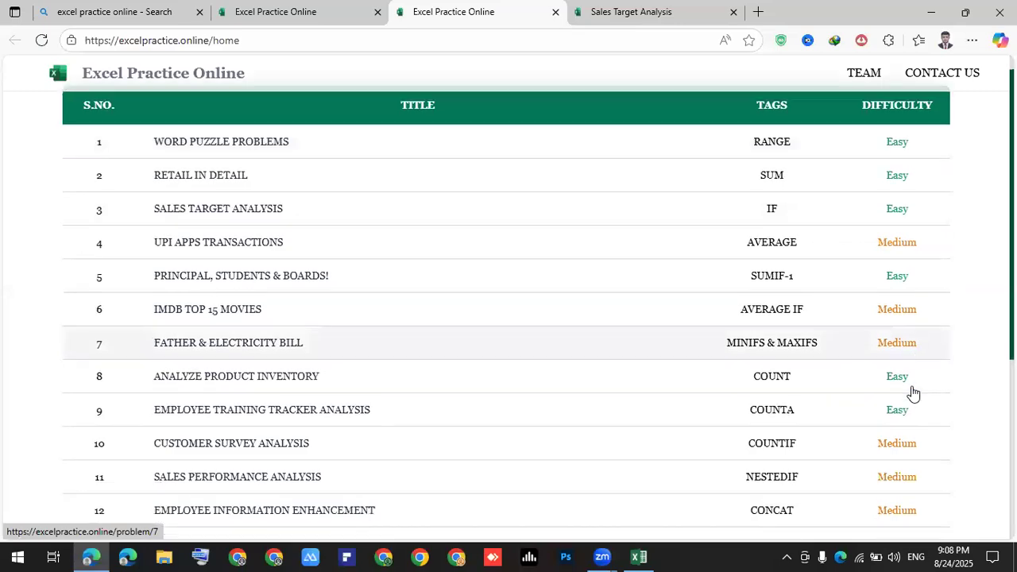
{"action": "scroll", "coordinate": [911, 391], "scroll_direction": "up", "scroll_amount": 4}
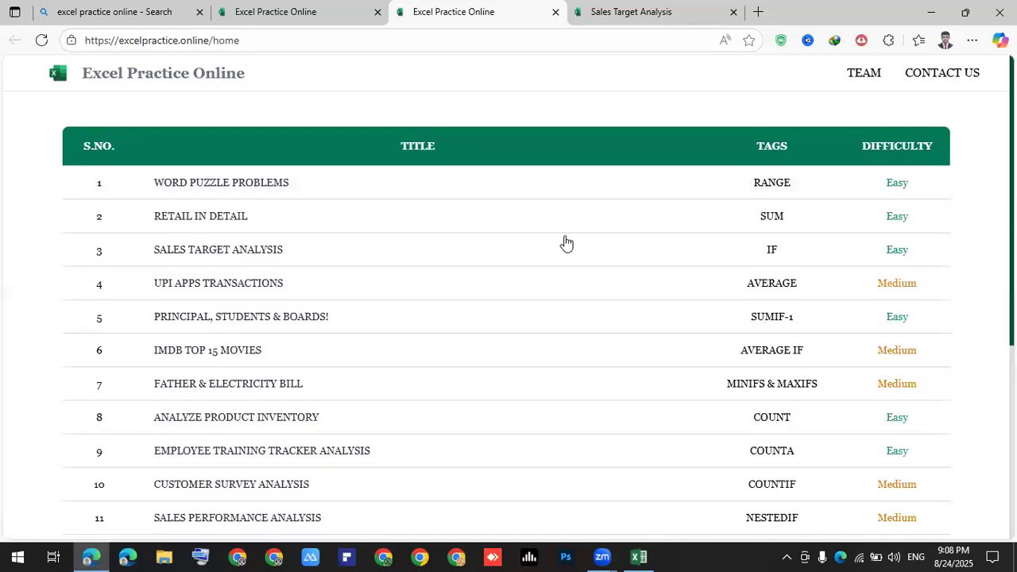
{"action": "left_click", "coordinate": [255, 41]}
{"action": "right_click", "coordinate": [249, 46]}
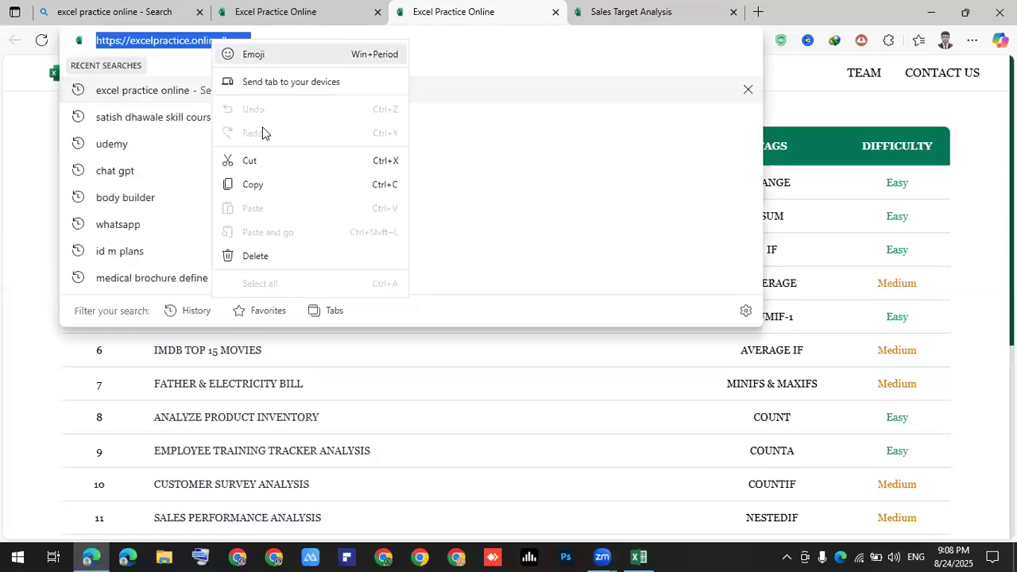
{"action": "left_click", "coordinate": [262, 187]}
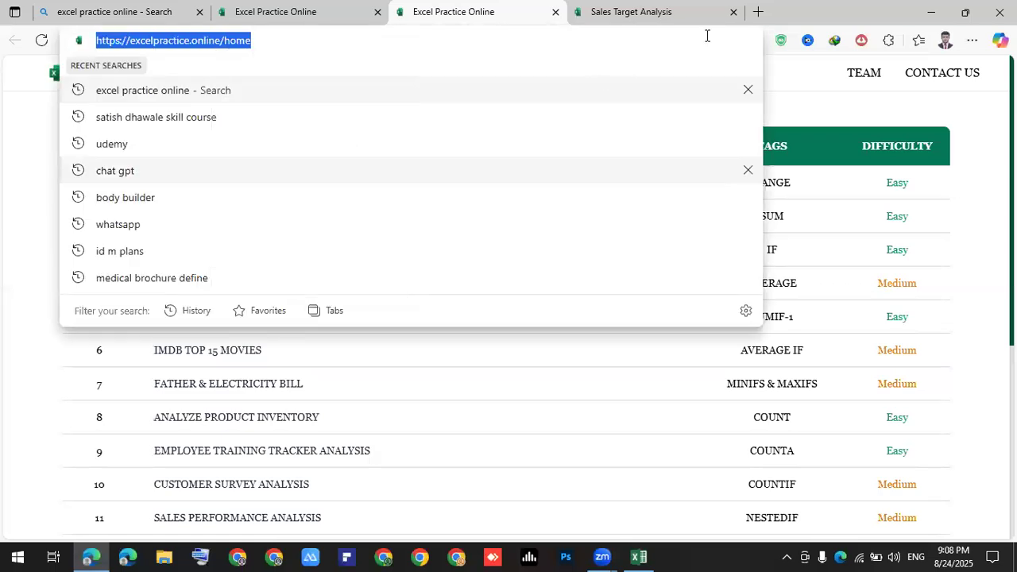
Step: Close the Sales Target Analysis, problem list and new blank pages, and switch back to the Excel workbook
{"action": "left_click", "coordinate": [760, 12]}
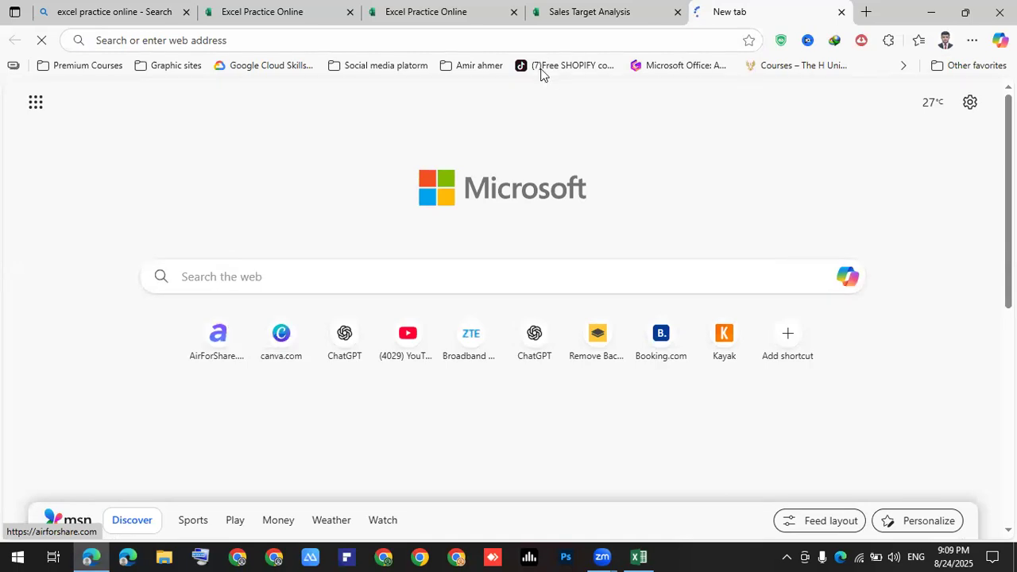
{"action": "left_click", "coordinate": [679, 14]}
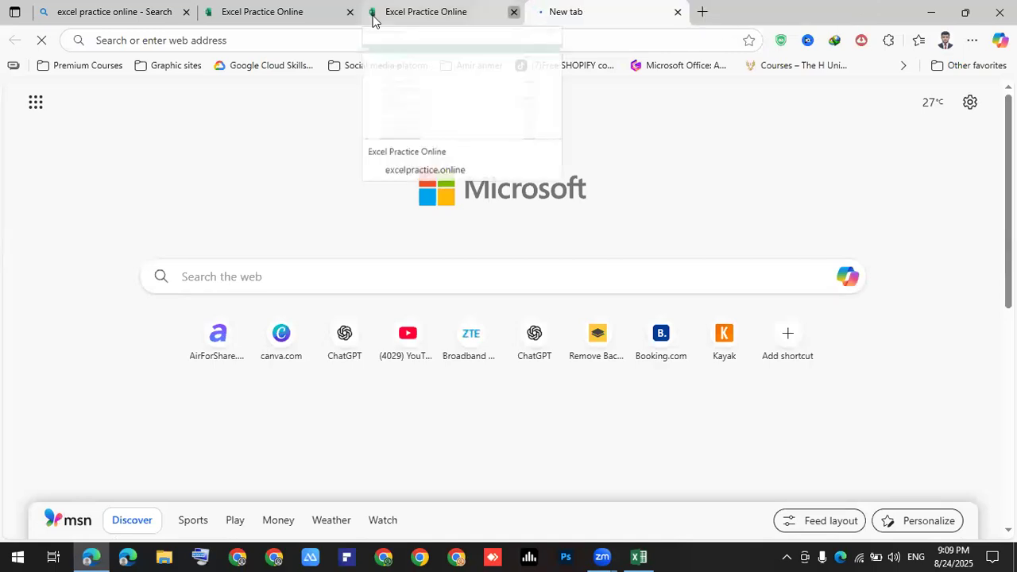
{"action": "left_click", "coordinate": [321, 14]}
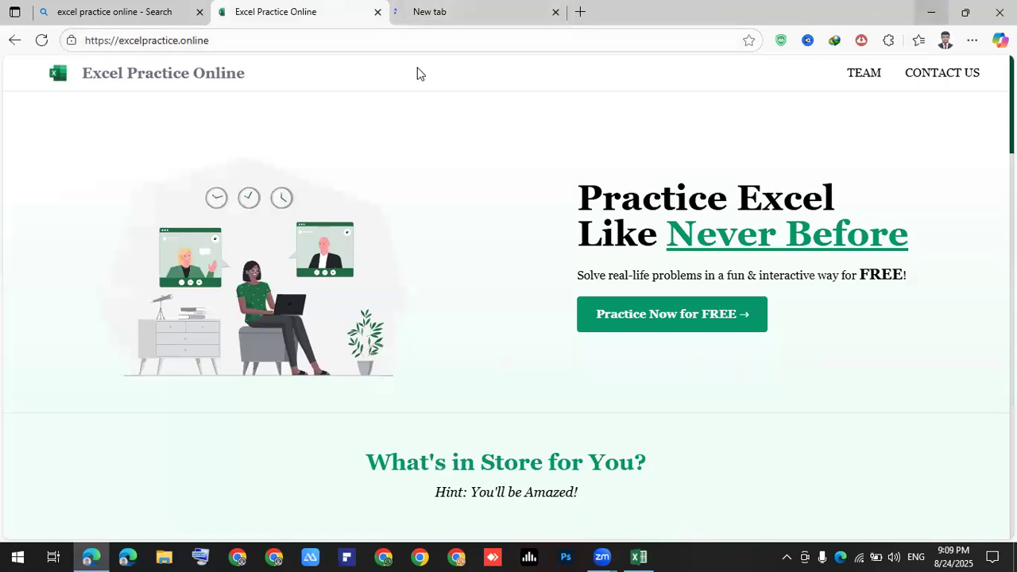
{"action": "left_click", "coordinate": [555, 12]}
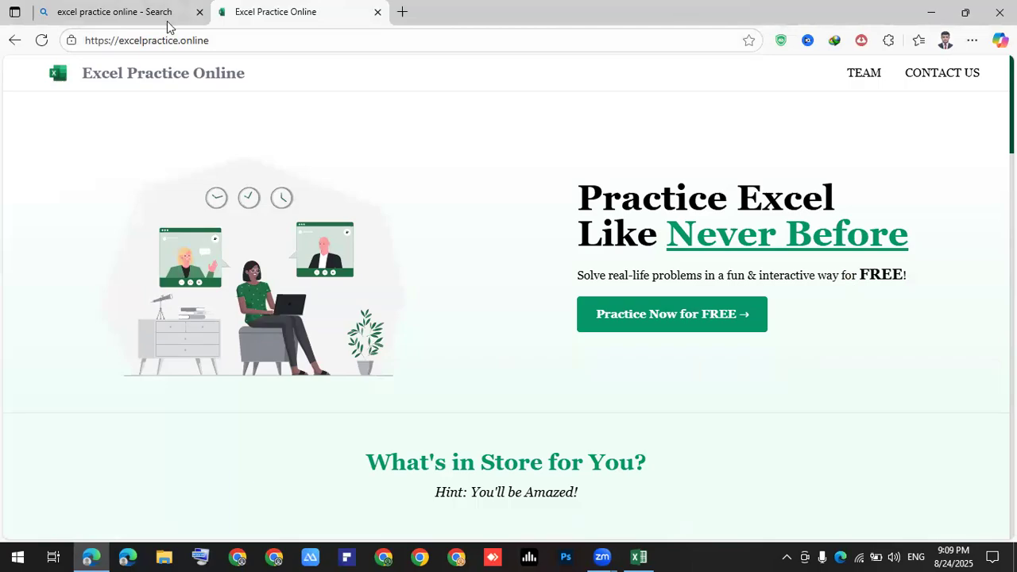
{"action": "left_click", "coordinate": [931, 12]}
{"action": "left_click", "coordinate": [499, 313]}
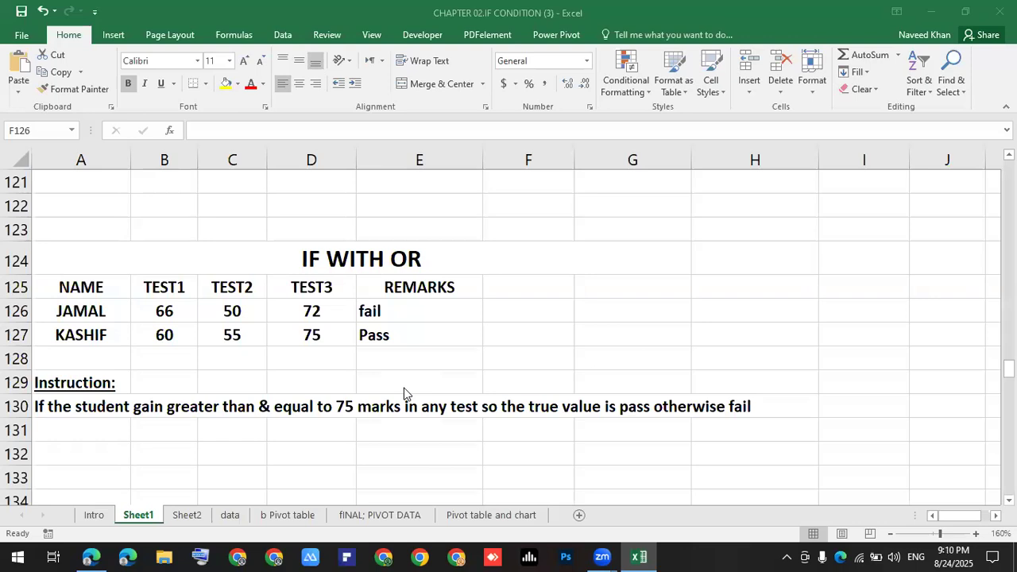
{"action": "left_click", "coordinate": [579, 363]}
{"action": "left_click", "coordinate": [552, 364]}
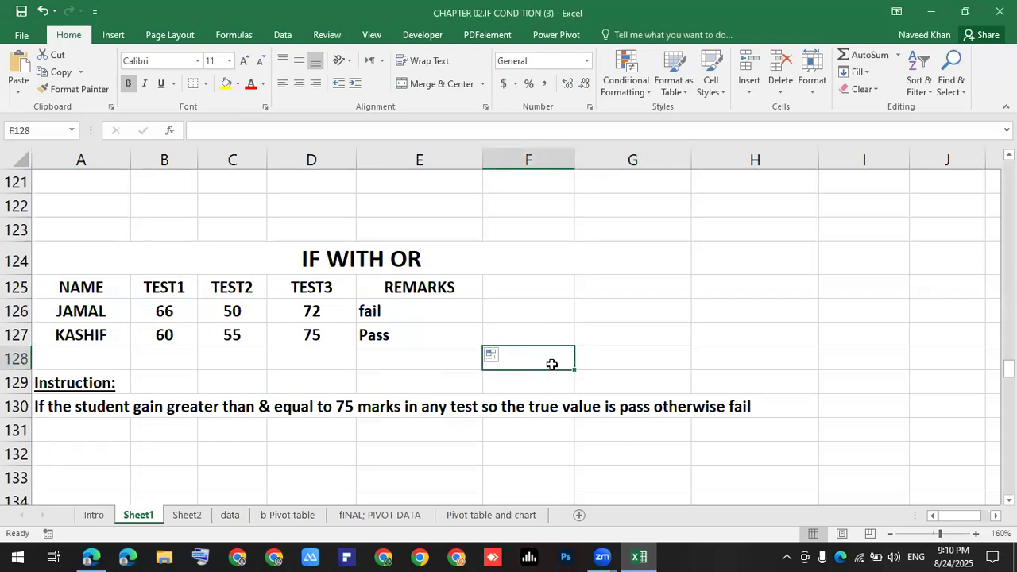
{"action": "left_click", "coordinate": [421, 407]}
{"action": "left_click", "coordinate": [432, 433]}
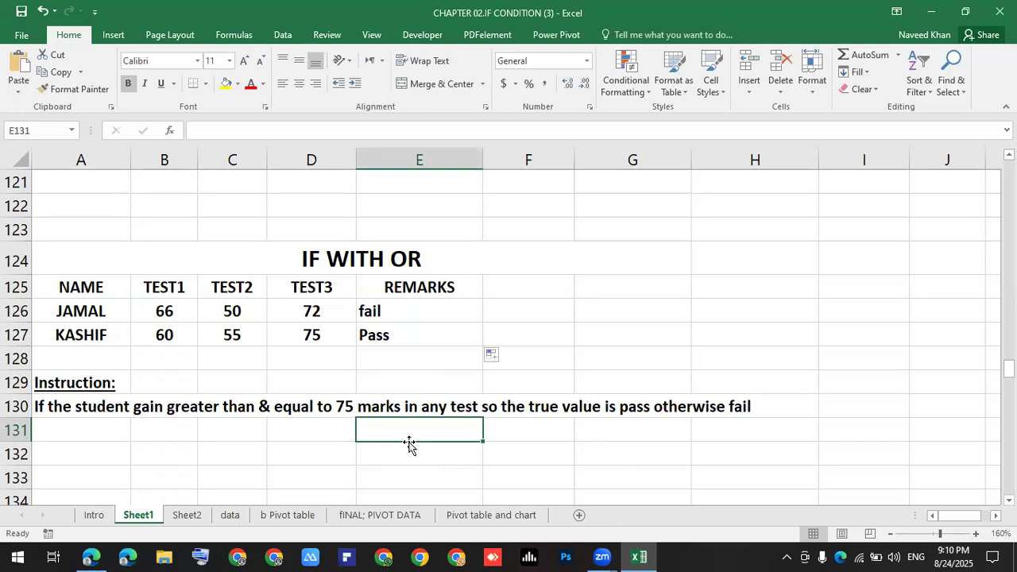
Step: Widen columns B and C to fit the SUMIF ADVANCED table's entries and narrow the empty column E
{"action": "scroll", "coordinate": [448, 418], "scroll_direction": "down", "scroll_amount": 2}
{"action": "left_click", "coordinate": [445, 419]}
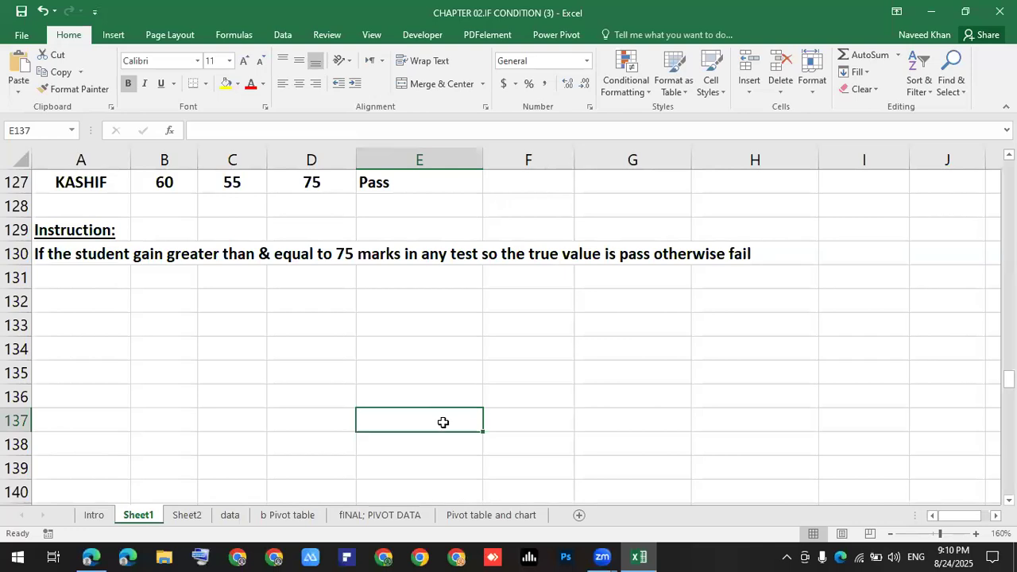
{"action": "scroll", "coordinate": [443, 422], "scroll_direction": "down", "scroll_amount": 8}
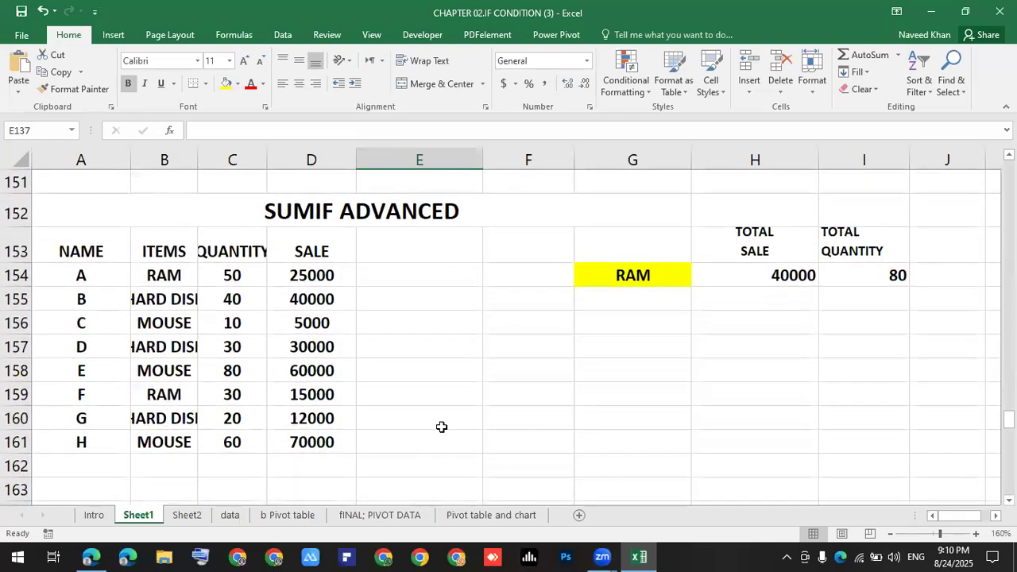
{"action": "left_click_drag", "start_coordinate": [202, 162], "coordinate": [283, 161]}
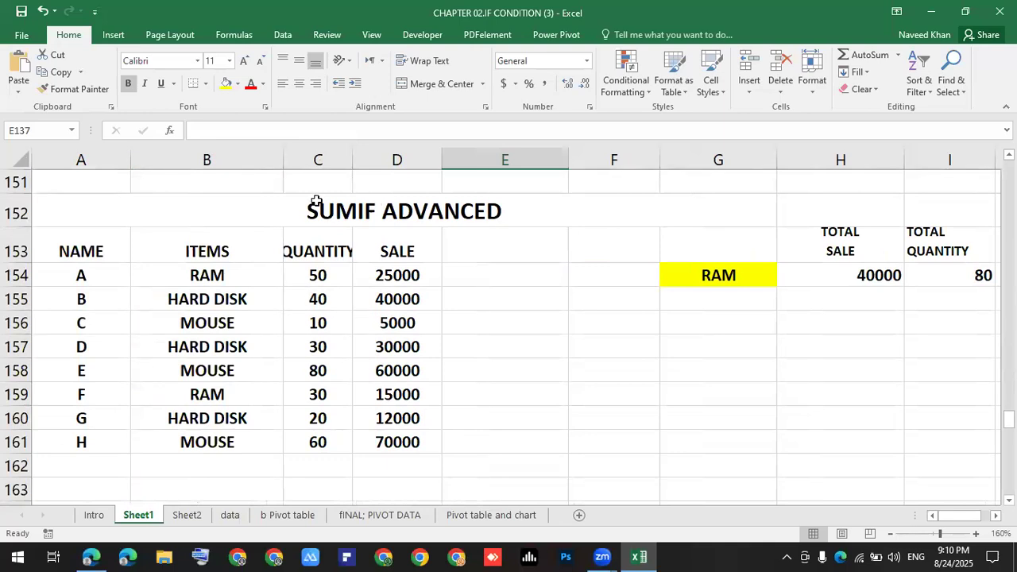
{"action": "left_click_drag", "start_coordinate": [282, 162], "coordinate": [244, 161]}
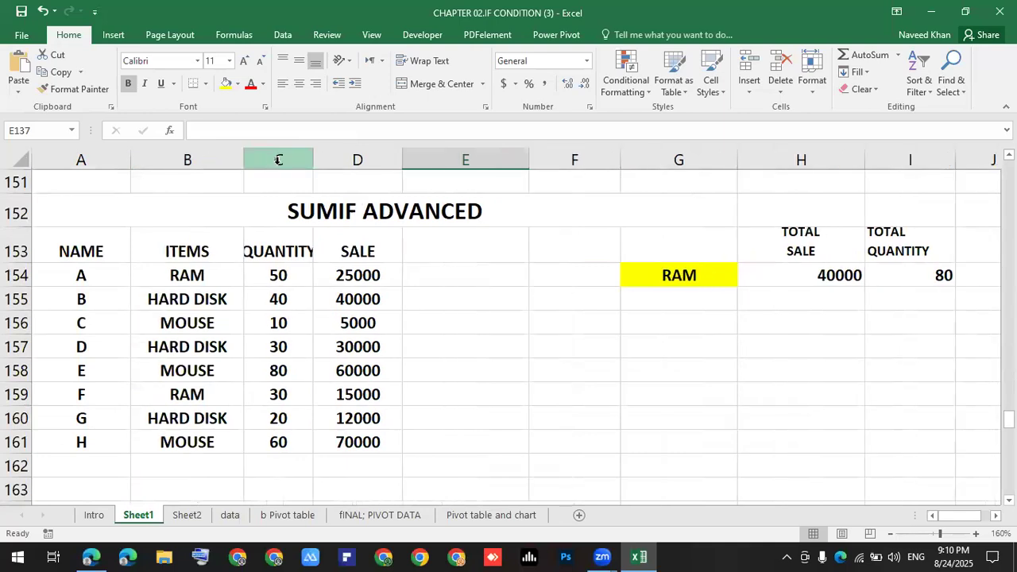
{"action": "left_click_drag", "start_coordinate": [313, 161], "coordinate": [330, 161]}
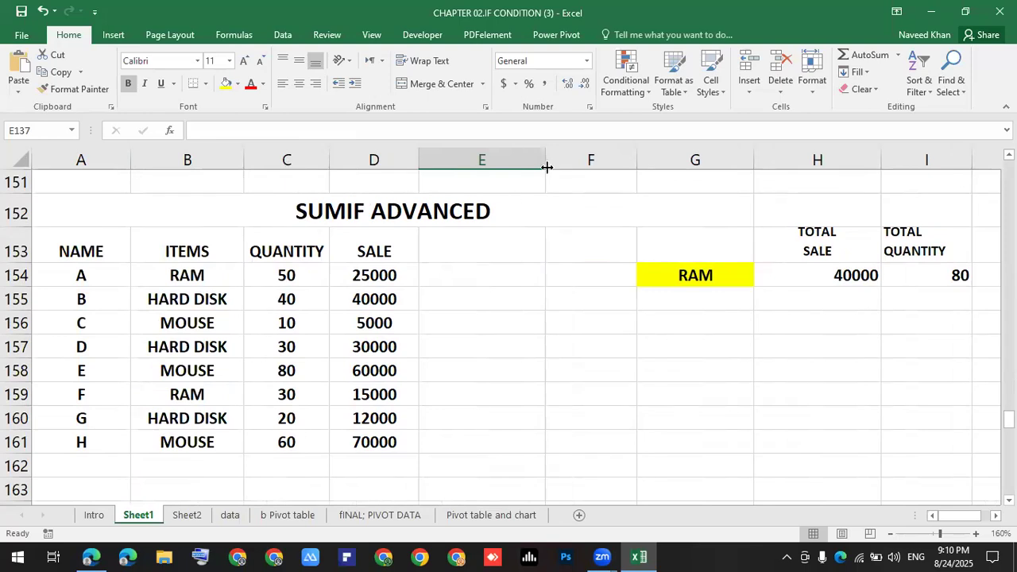
{"action": "left_click_drag", "start_coordinate": [545, 159], "coordinate": [440, 161]}
{"action": "left_click", "coordinate": [472, 341]}
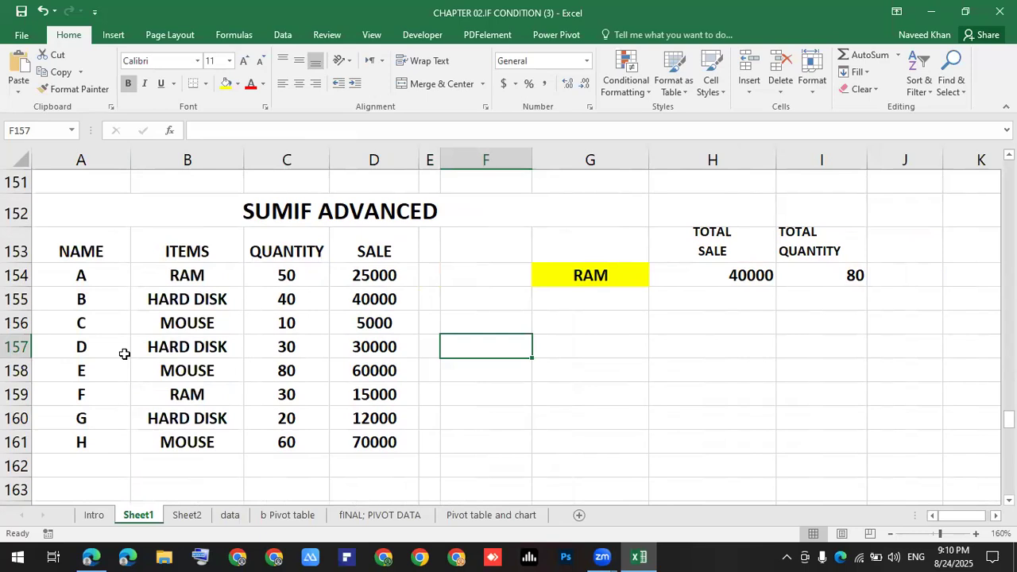
Step: Select the Quantity values C154:C161, and the Sale values D154:D161, to examine them
{"action": "left_click", "coordinate": [295, 275]}
{"action": "left_click_drag", "start_coordinate": [302, 321], "coordinate": [302, 445]}
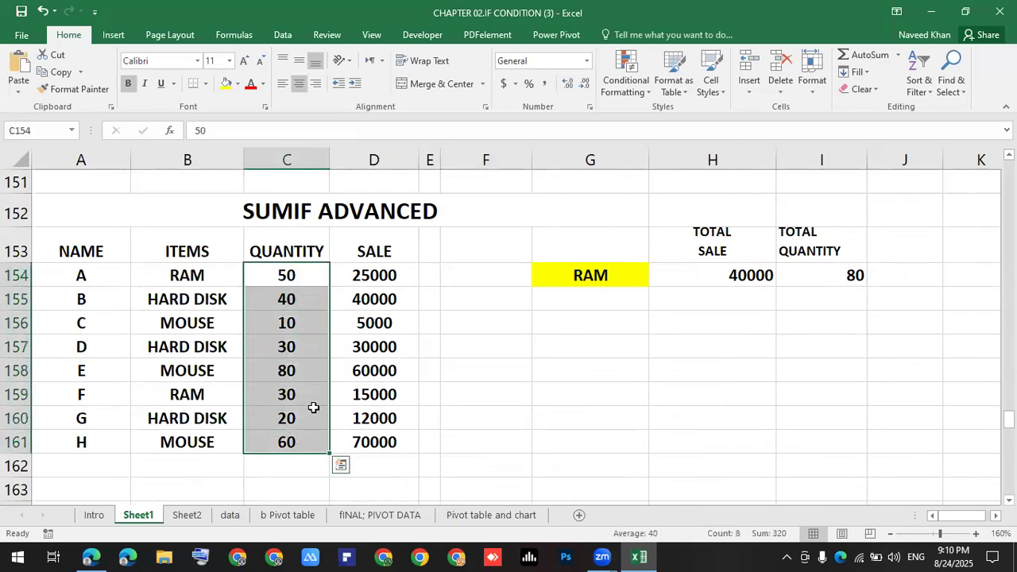
{"action": "left_click_drag", "start_coordinate": [363, 275], "coordinate": [358, 442]}
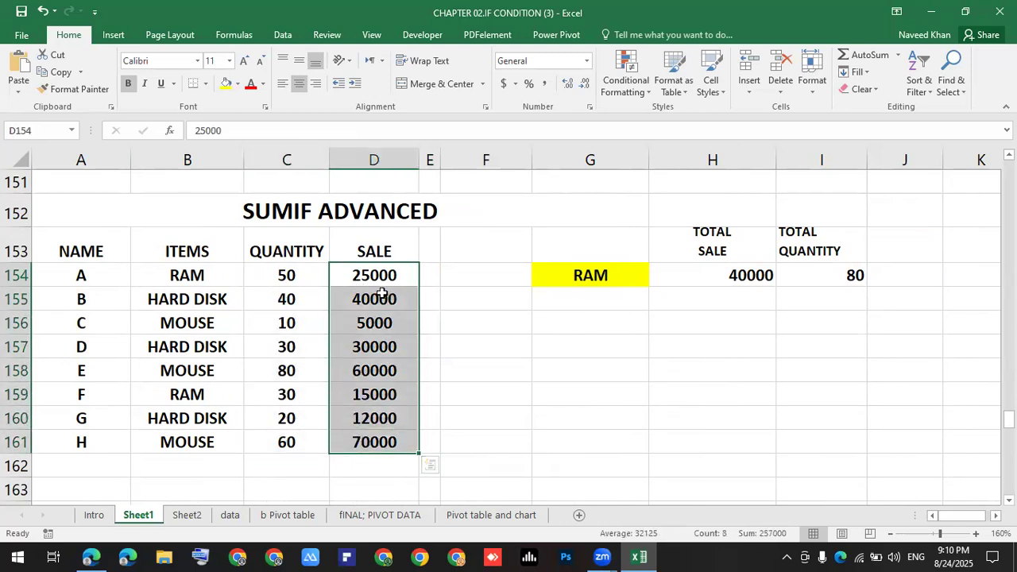
Step: Clear the Total Sale and Total Quantity results in H154:I155 beside the SUMIF ADVANCED table
{"action": "left_click", "coordinate": [548, 376]}
{"action": "left_click_drag", "start_coordinate": [718, 275], "coordinate": [795, 305]}
{"action": "key", "text": "Delete"}
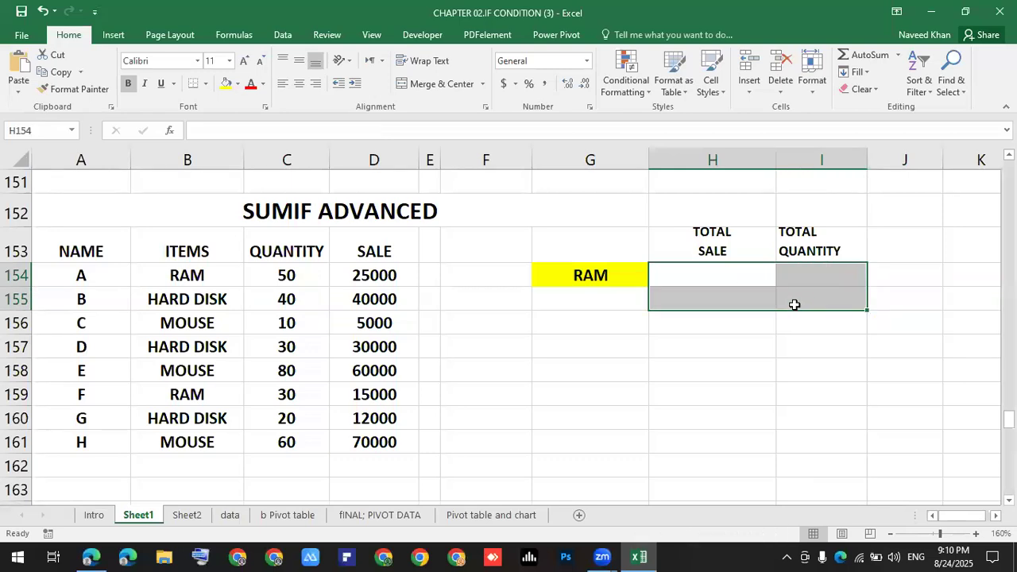
{"action": "left_click", "coordinate": [603, 278]}
{"action": "left_click_drag", "start_coordinate": [707, 272], "coordinate": [834, 272]}
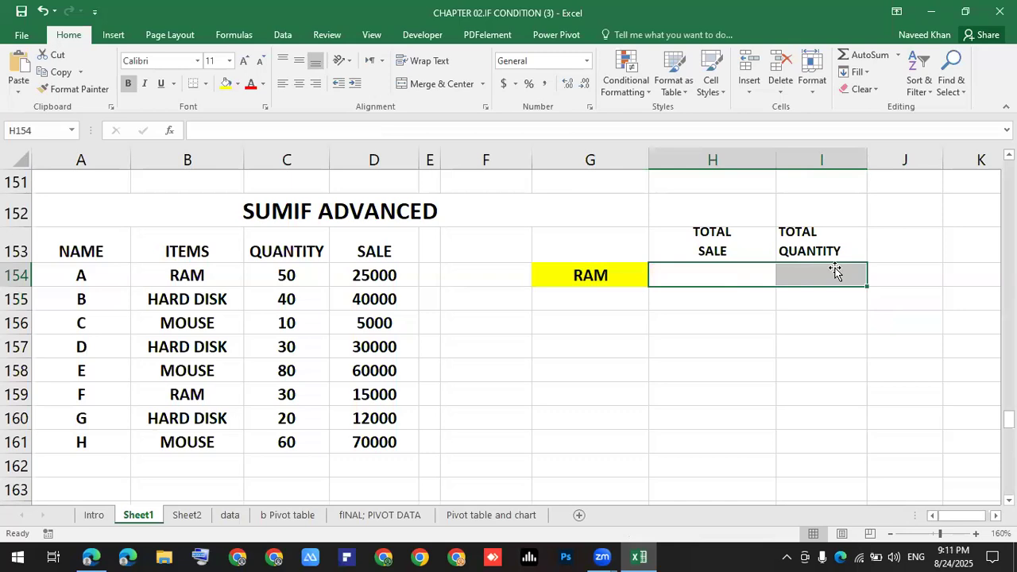
{"action": "left_click", "coordinate": [712, 345]}
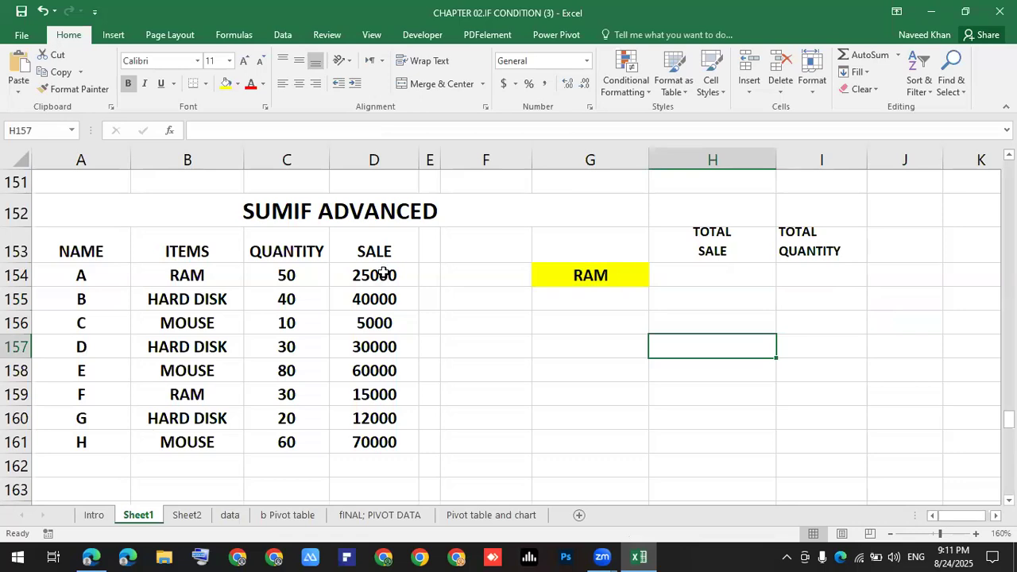
Step: Begin a SUMIF formula in the Total Sale cell H154 of the SUMIF ADVANCED table
{"action": "left_click", "coordinate": [699, 278]}
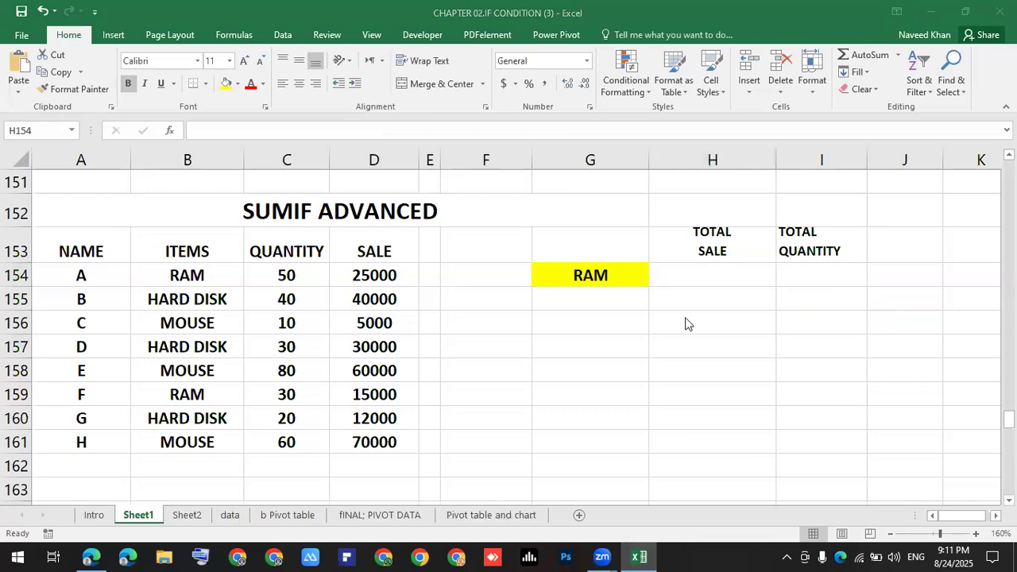
{"action": "left_click", "coordinate": [693, 275]}
{"action": "double_click", "coordinate": [692, 271]}
{"action": "type", "text": "="}
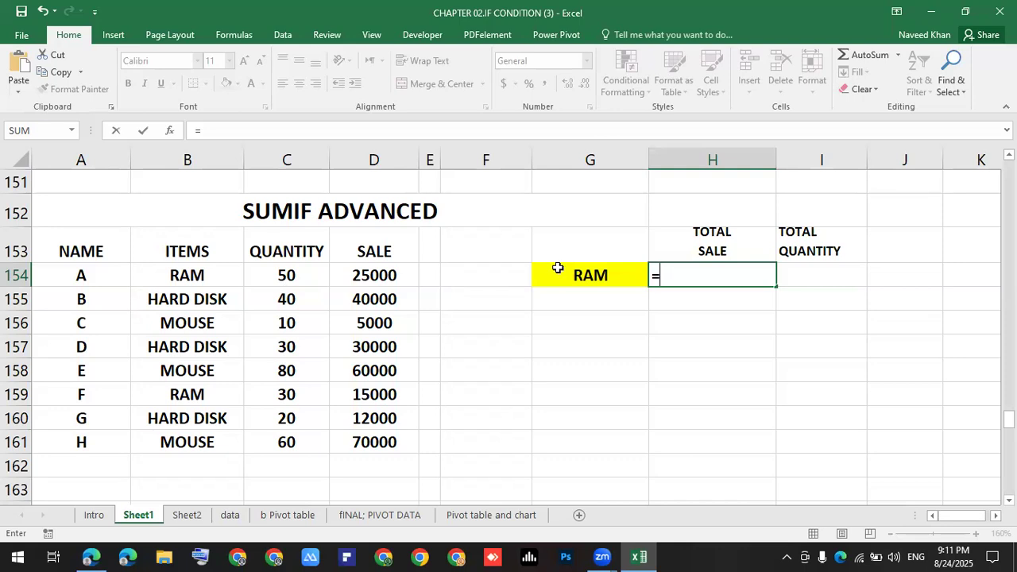
{"action": "type", "text": "si,"}
{"action": "key", "text": "BackSpace"}
{"action": "key", "text": "BackSpace"}
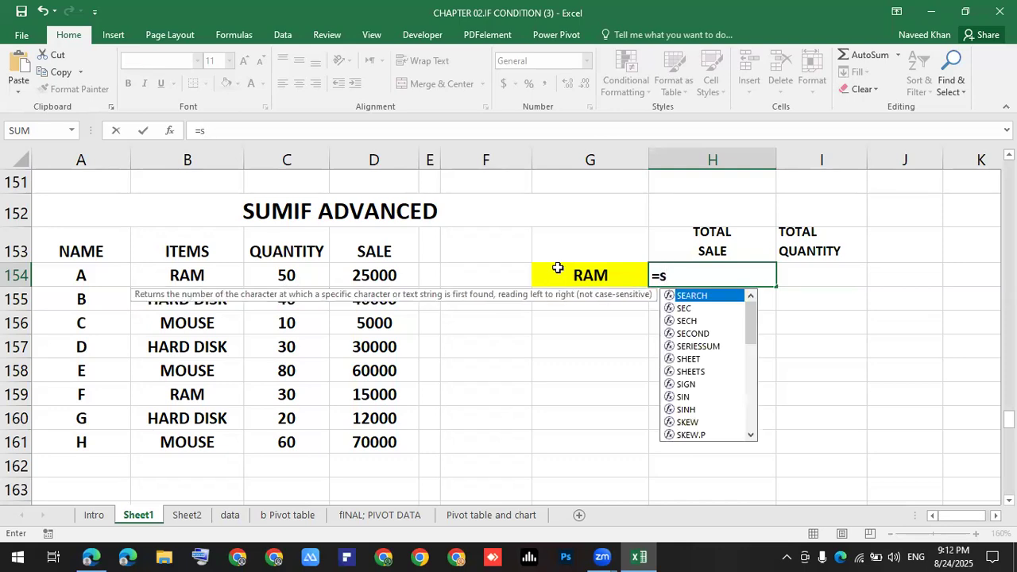
{"action": "type", "text": "umif"}
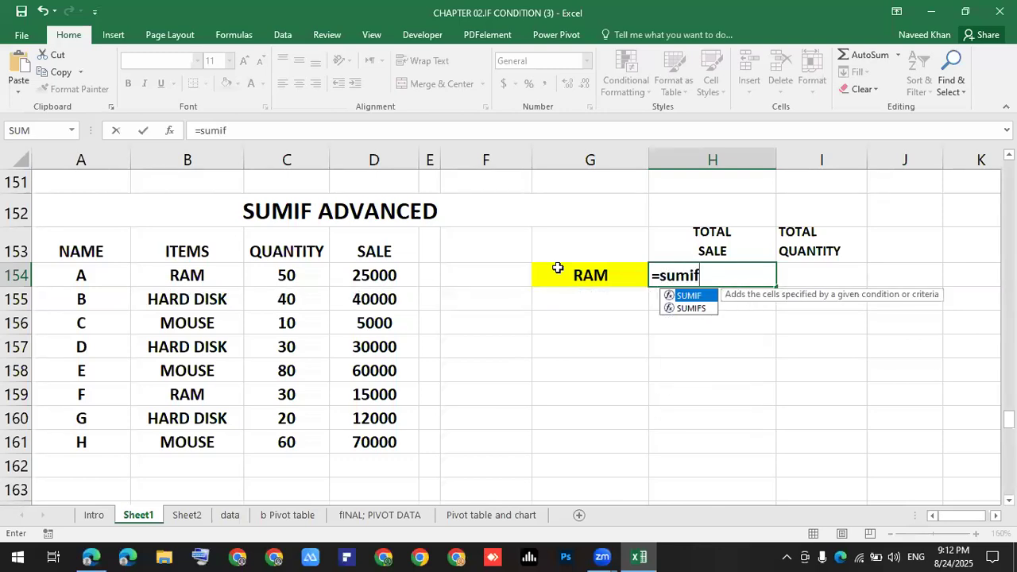
{"action": "key", "text": "Tab"}
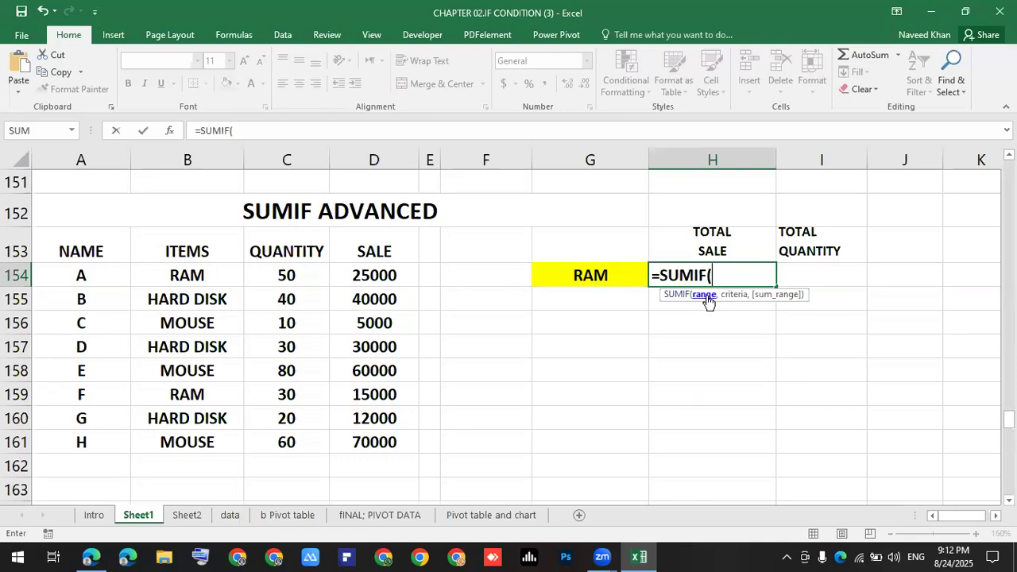
{"action": "left_click_drag", "start_coordinate": [191, 247], "coordinate": [231, 318]}
{"action": "left_click_drag", "start_coordinate": [299, 389], "coordinate": [341, 429]}
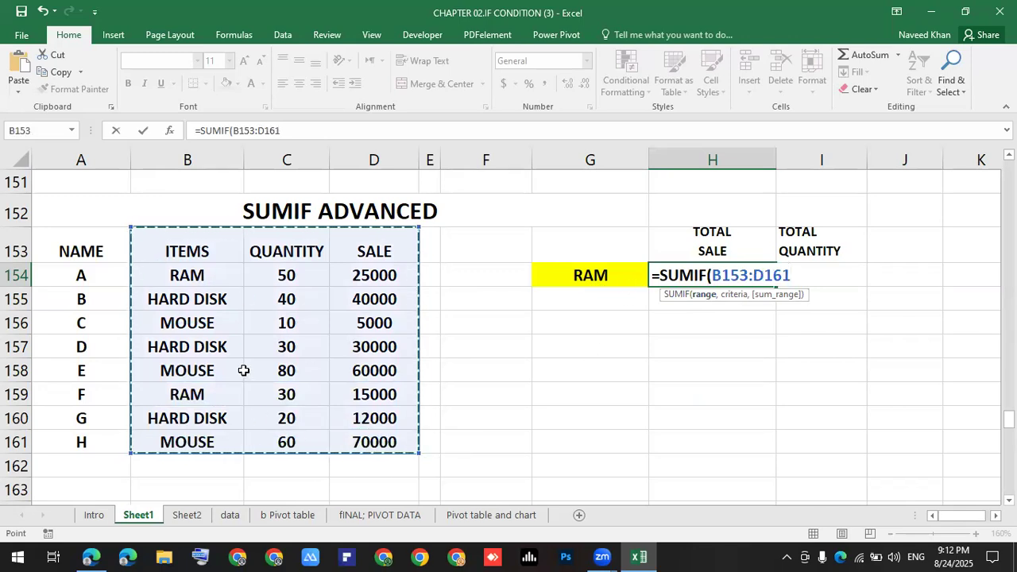
{"action": "key", "text": "BackSpace"}
{"action": "type", "text": ","}
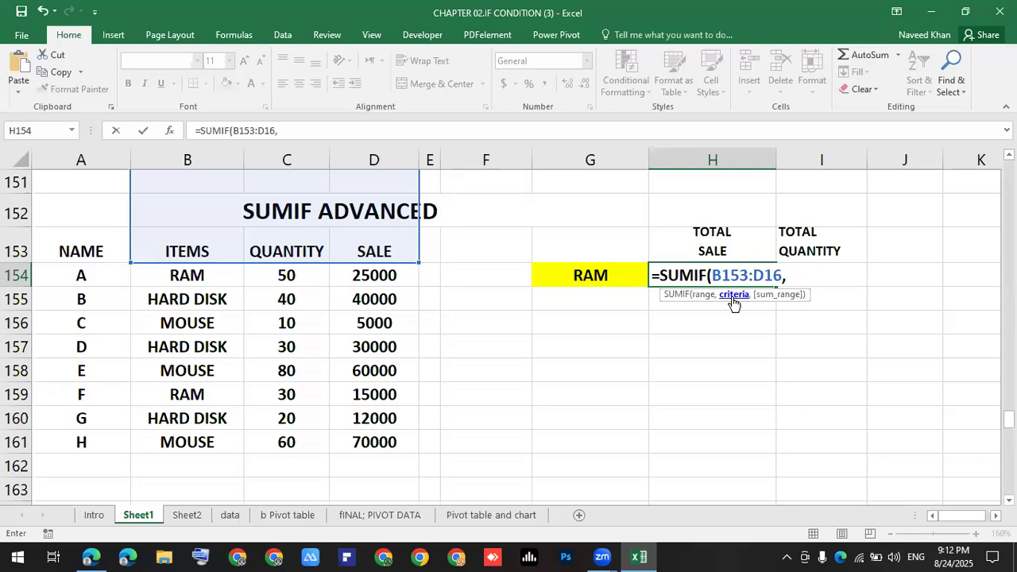
{"action": "left_click", "coordinate": [603, 278]}
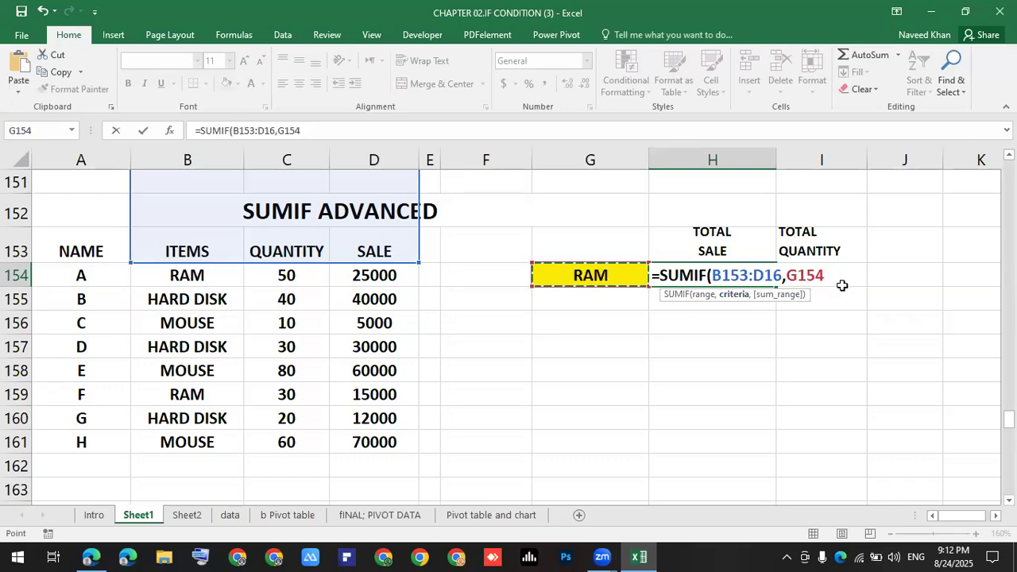
{"action": "key", "text": "BackSpace"}
{"action": "key", "text": "BackSpace"}
{"action": "key", "text": "BackSpace"}
{"action": "key", "text": "BackSpace"}
{"action": "key", "text": "BackSpace"}
{"action": "key", "text": "BackSpace"}
{"action": "key", "text": "BackSpace"}
{"action": "key", "text": "BackSpace"}
{"action": "key", "text": "BackSpace"}
{"action": "key", "text": "BackSpace"}
{"action": "key", "text": "BackSpace"}
{"action": "key", "text": "BackSpace"}
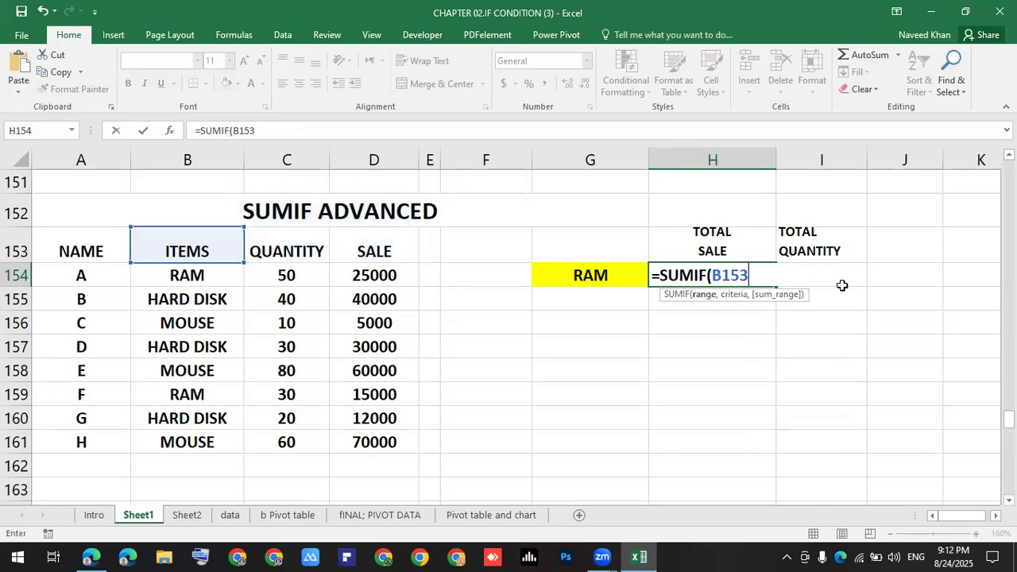
{"action": "key", "text": "BackSpace"}
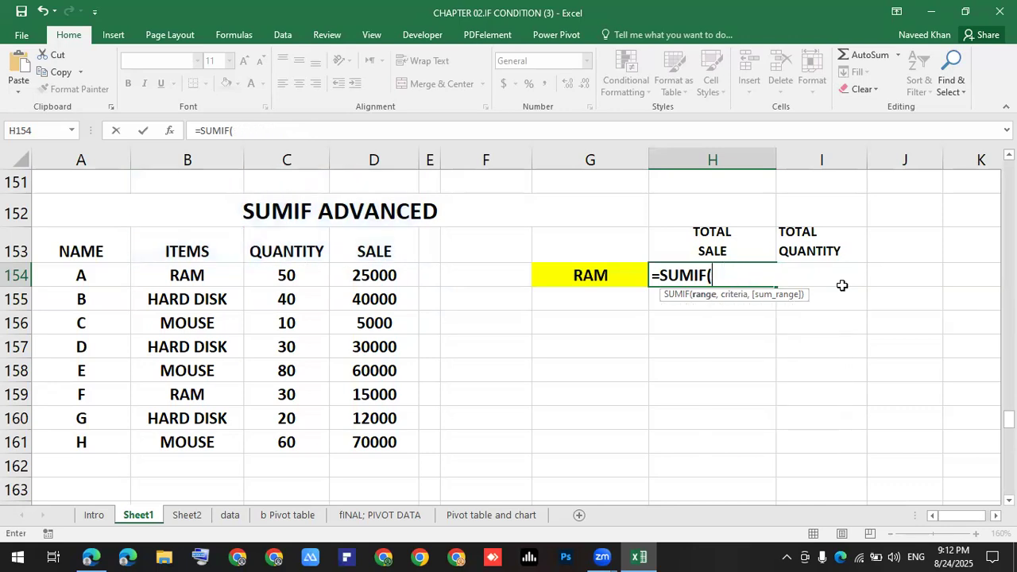
Step: Complete the Total Sale formula in H154 as =SUMIF(B153:D161,G154,D153:D161) and clear the item name in G154
{"action": "left_click_drag", "start_coordinate": [187, 245], "coordinate": [371, 442]}
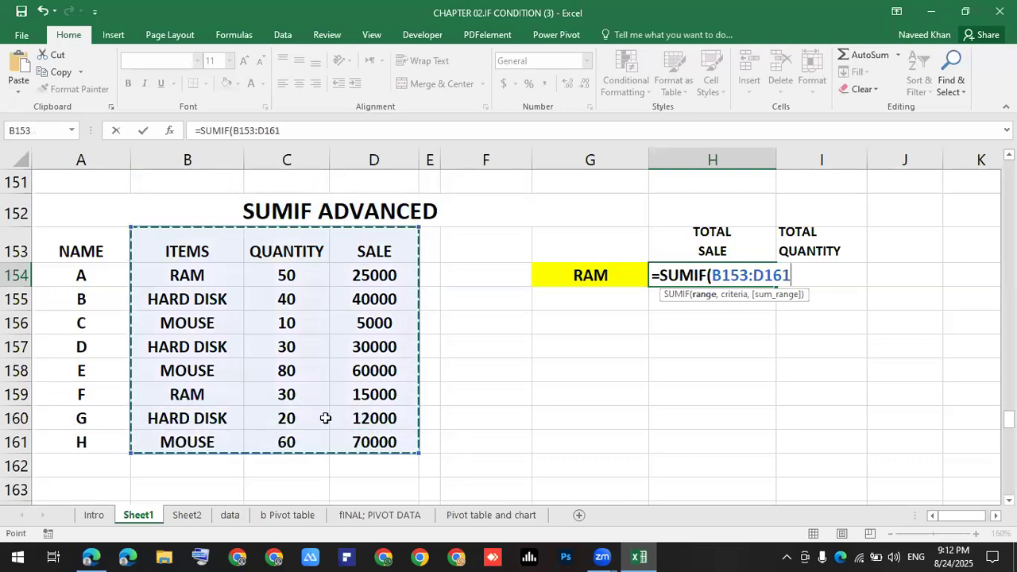
{"action": "type", "text": ","}
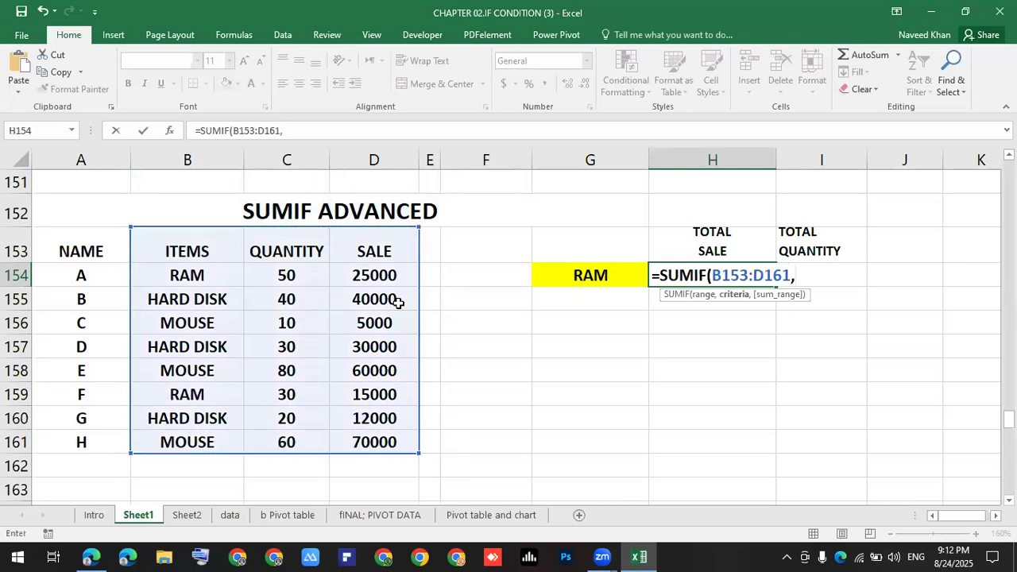
{"action": "left_click", "coordinate": [588, 276]}
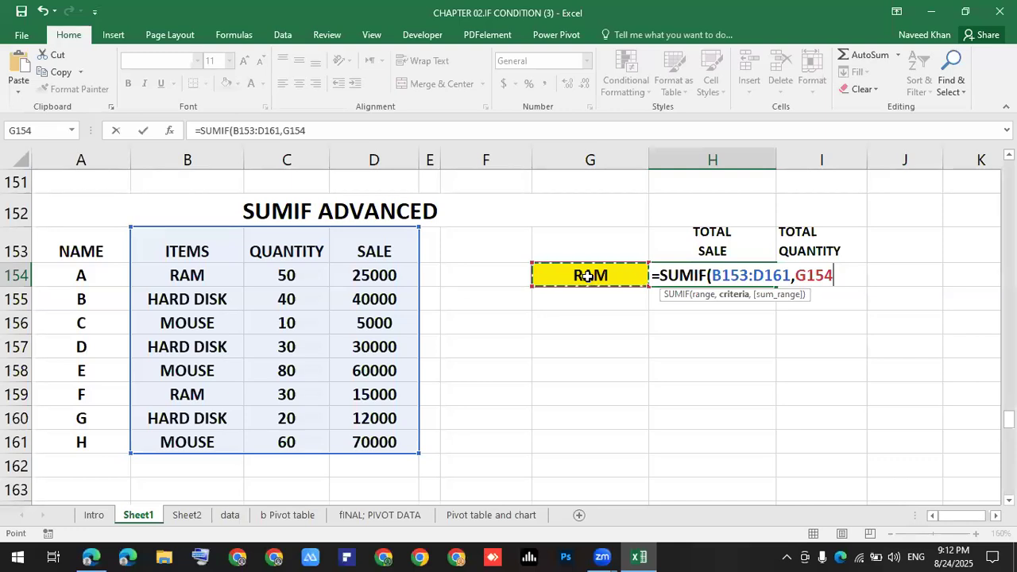
{"action": "type", "text": ","}
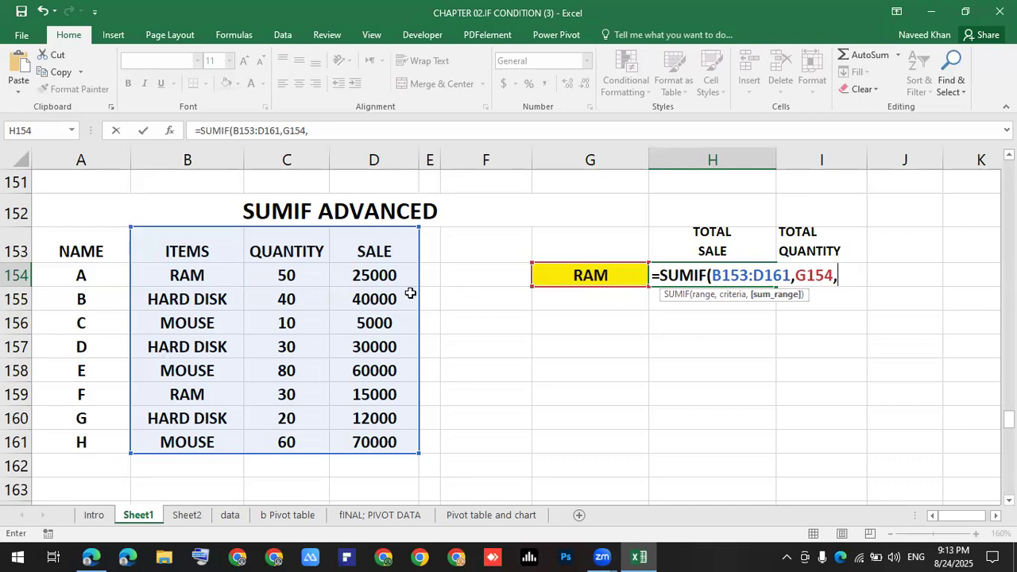
{"action": "left_click_drag", "start_coordinate": [374, 252], "coordinate": [370, 445]}
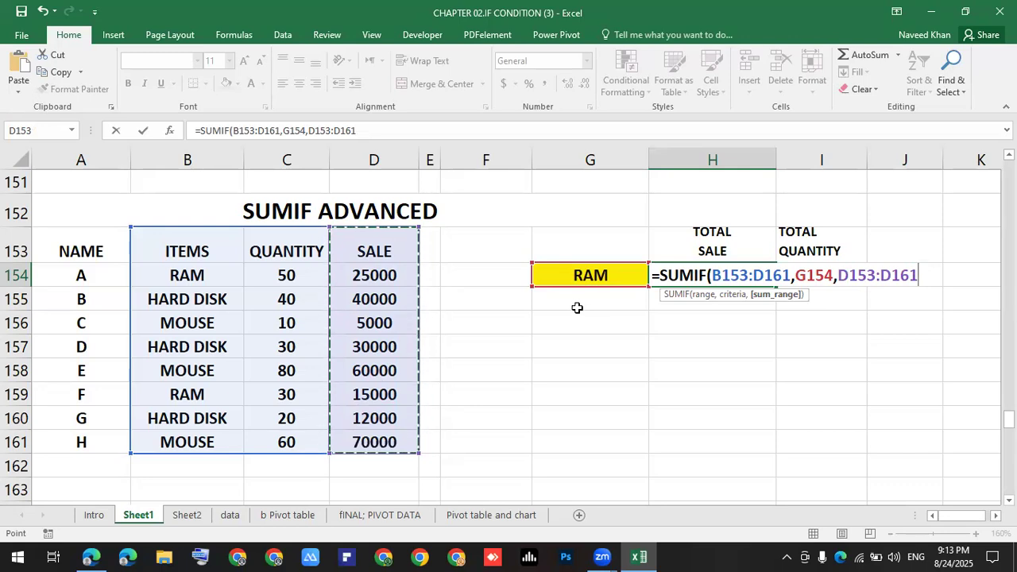
{"action": "type", "text": ")"}
{"action": "key", "text": "Return"}
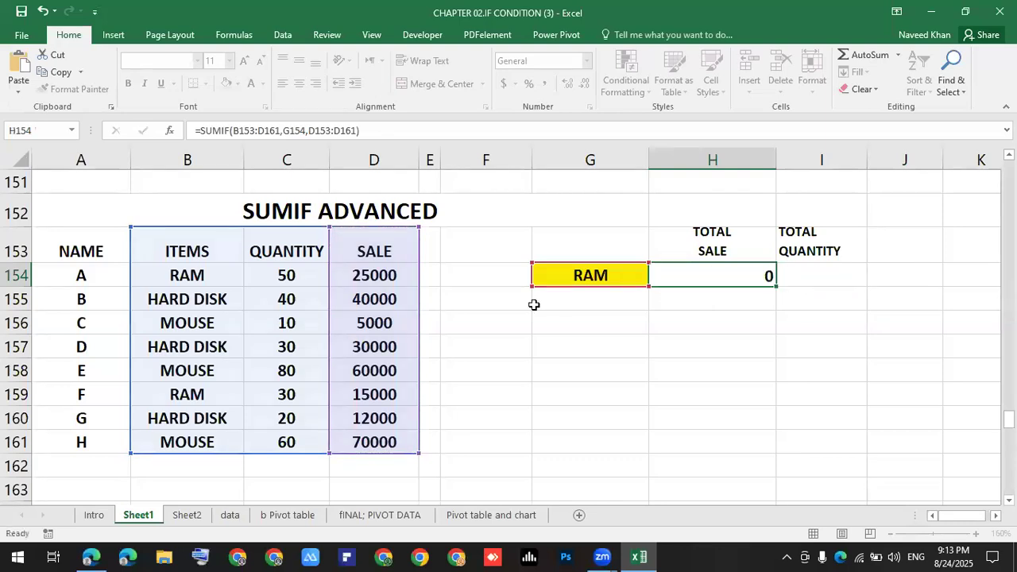
{"action": "left_click", "coordinate": [600, 279]}
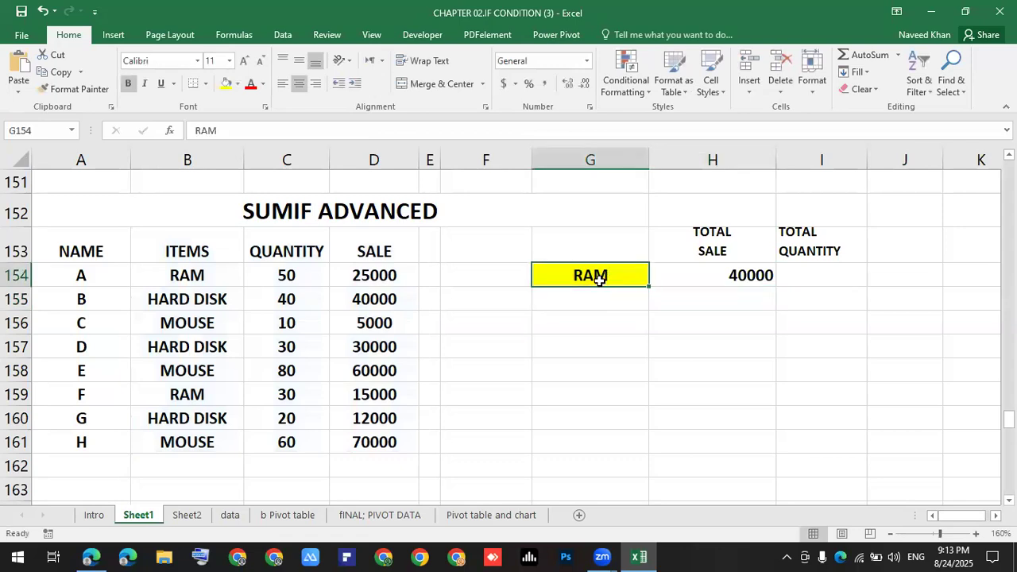
{"action": "key", "text": "Delete"}
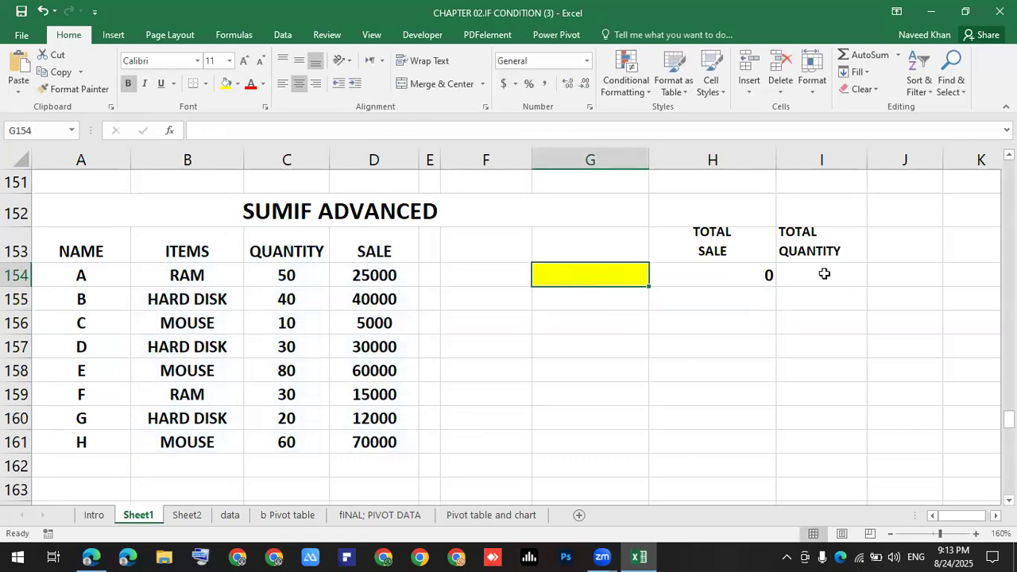
Step: Enter =SUMIF(B153:D161,G154,C153:C161) in the Total Quantity cell I154
{"action": "left_click", "coordinate": [794, 271]}
{"action": "left_click_drag", "start_coordinate": [707, 235], "coordinate": [711, 275]}
{"action": "left_click", "coordinate": [810, 275]}
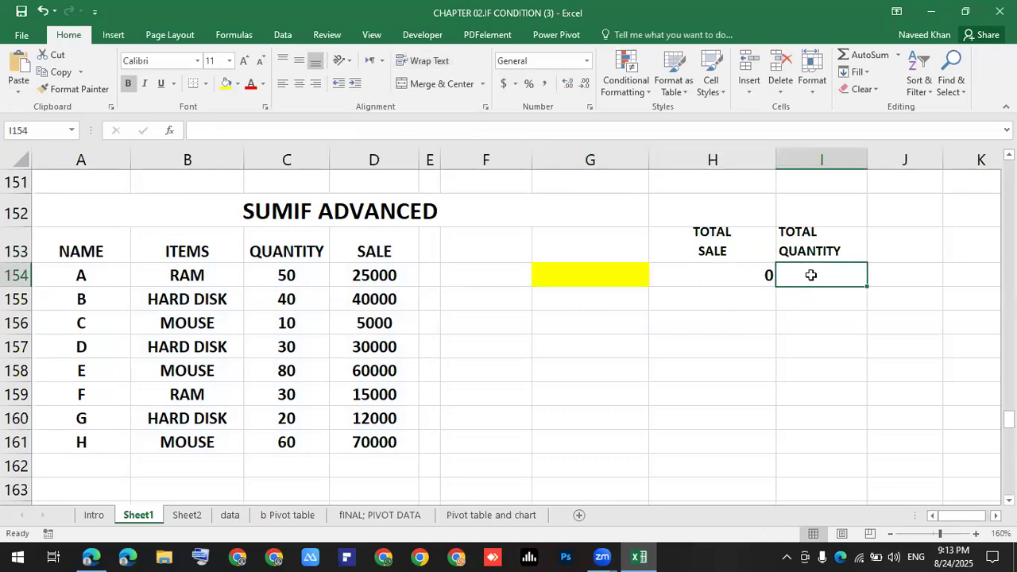
{"action": "type", "text": "="}
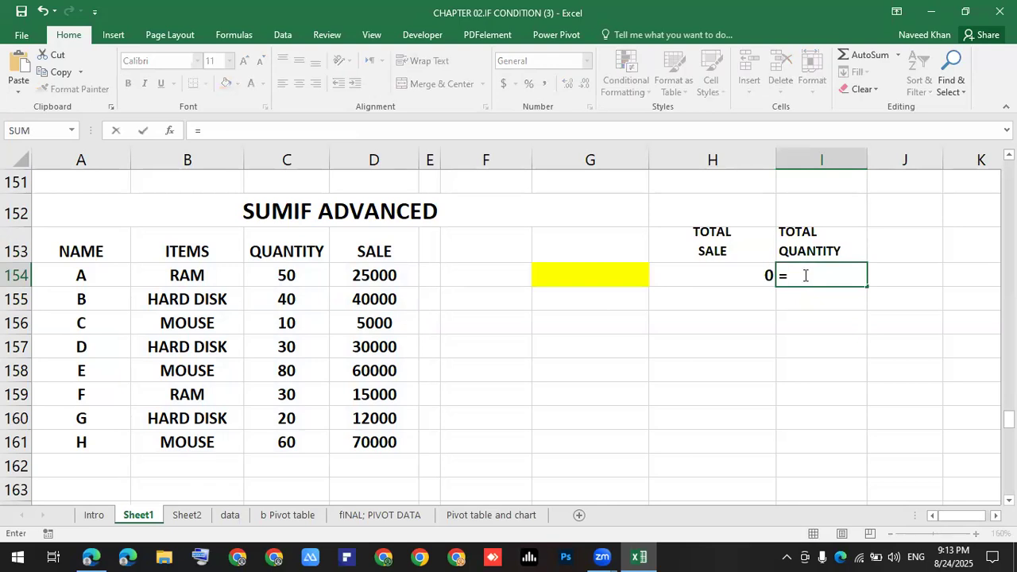
{"action": "type", "text": "sumif"}
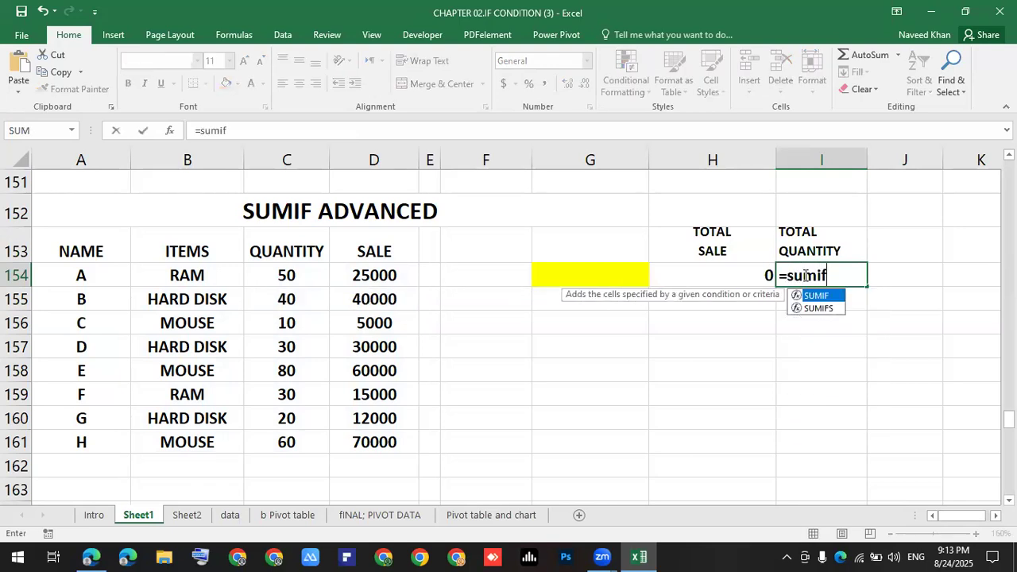
{"action": "key", "text": "Tab"}
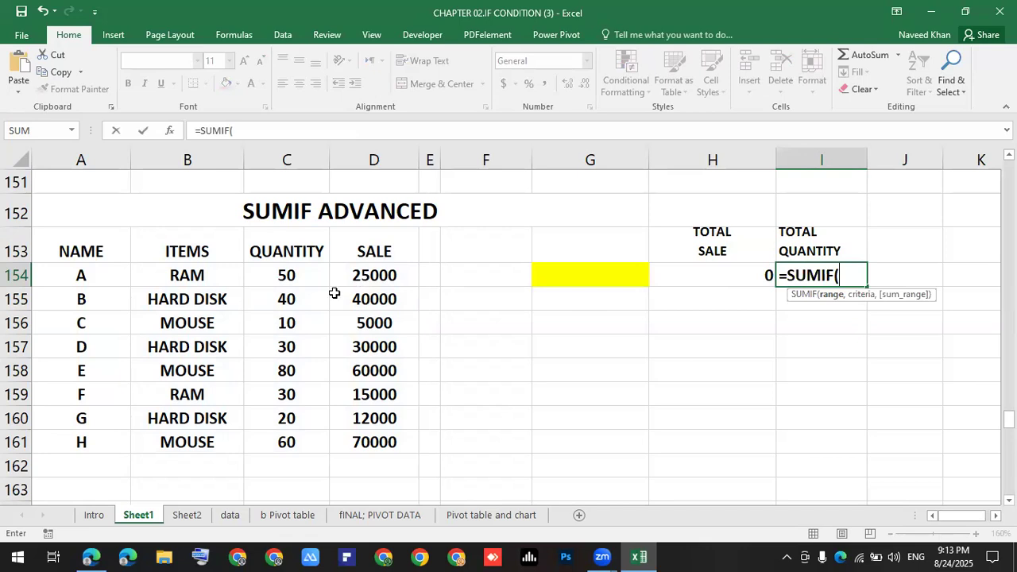
{"action": "left_click_drag", "start_coordinate": [204, 250], "coordinate": [267, 276]}
{"action": "left_click_drag", "start_coordinate": [419, 390], "coordinate": [405, 447]}
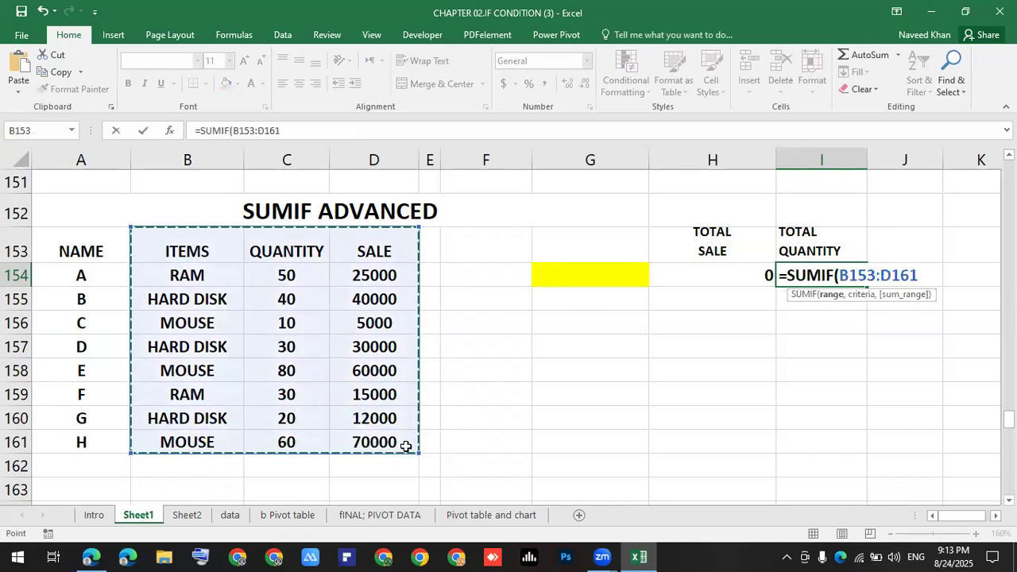
{"action": "type", "text": ","}
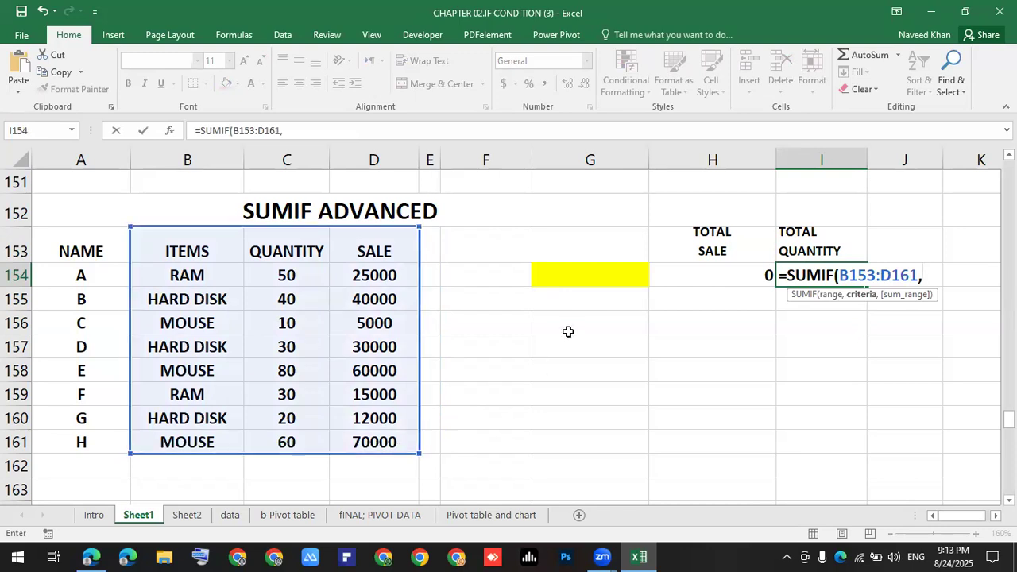
{"action": "left_click", "coordinate": [620, 280]}
{"action": "type", "text": ","}
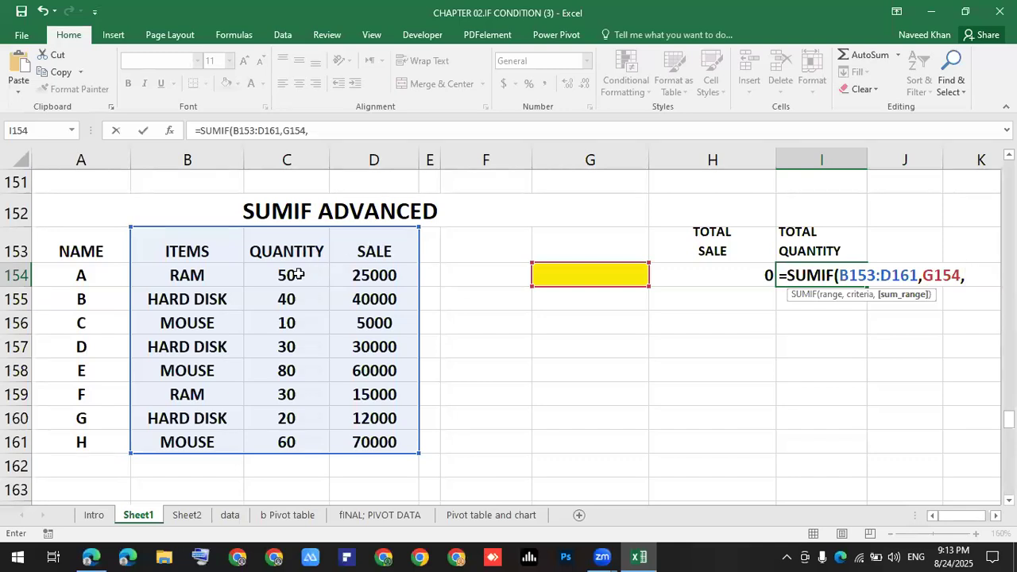
{"action": "left_click_drag", "start_coordinate": [272, 248], "coordinate": [282, 454]}
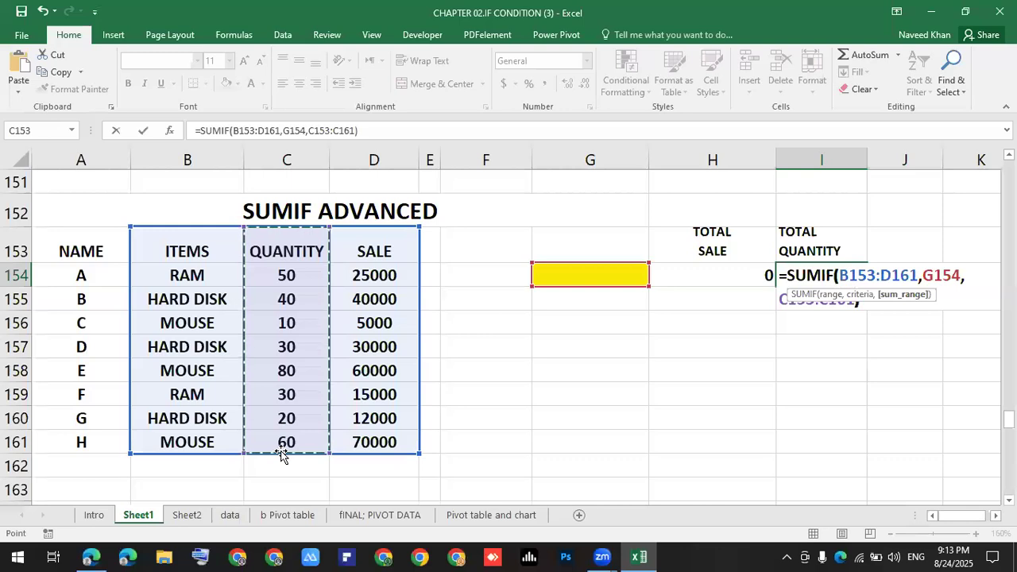
{"action": "key", "text": "Return"}
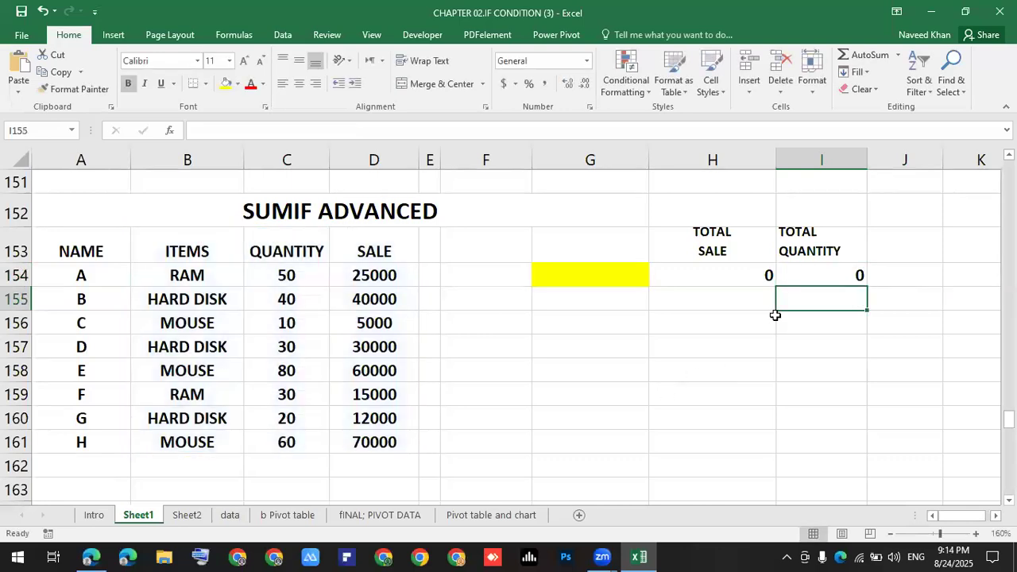
Step: Enter "hard disk" as the item in the yellow criteria cell G154
{"action": "left_click", "coordinate": [617, 277]}
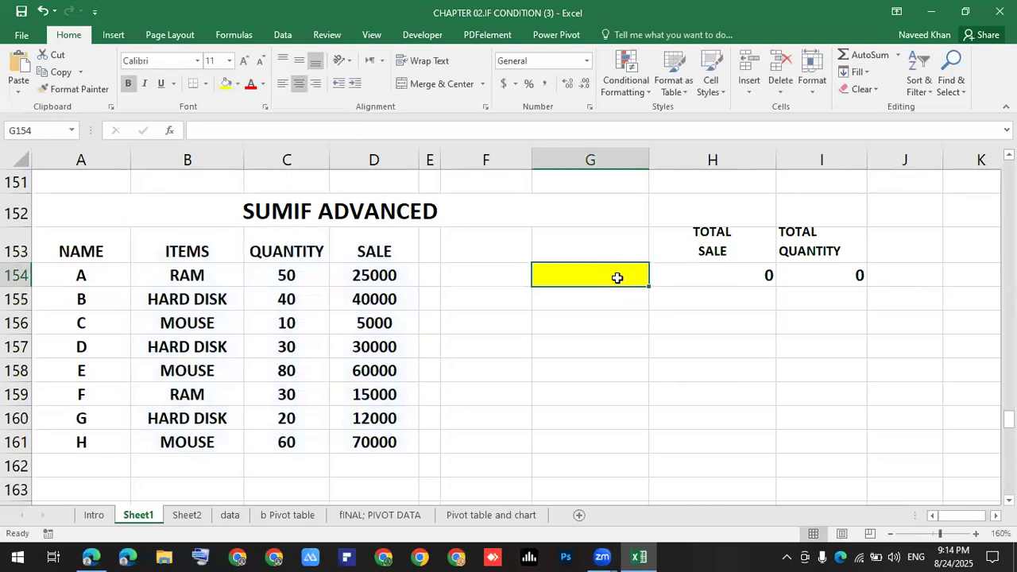
{"action": "type", "text": "hardd"}
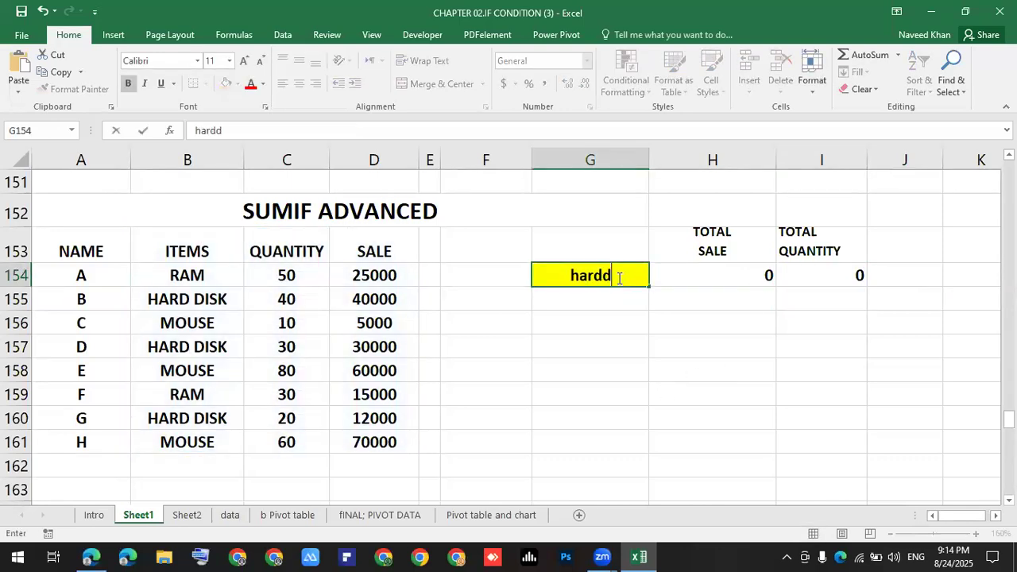
{"action": "key", "text": "BackSpace"}
{"action": "type", "text": "disk"}
{"action": "key", "text": "Return"}
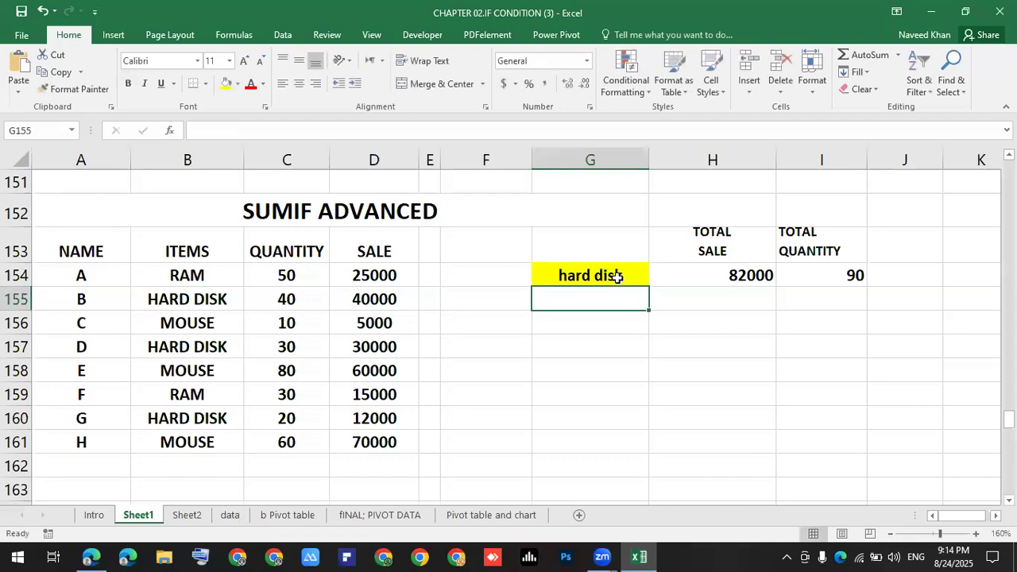
Step: Select the item, quantity and sale cells of each HARD DISK row in turn to check them against the totals
{"action": "left_click", "coordinate": [555, 275]}
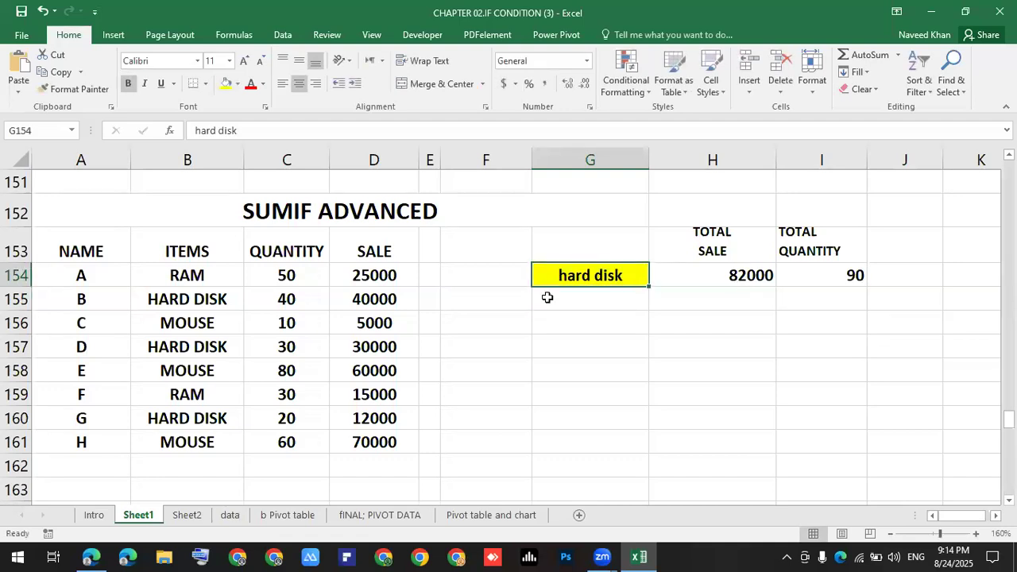
{"action": "left_click_drag", "start_coordinate": [177, 292], "coordinate": [328, 306]}
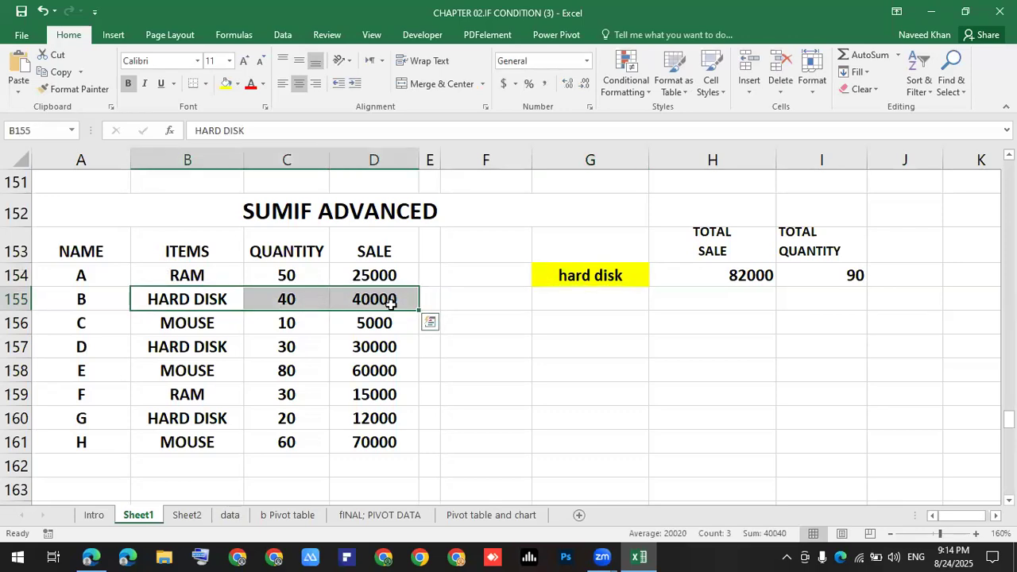
{"action": "left_click_drag", "start_coordinate": [193, 347], "coordinate": [339, 352]}
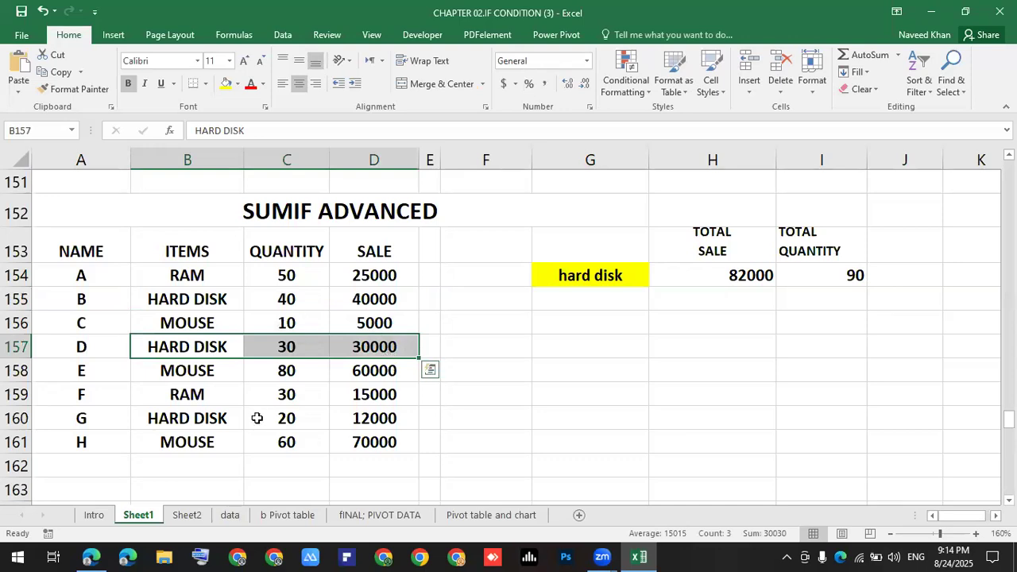
{"action": "left_click_drag", "start_coordinate": [233, 413], "coordinate": [371, 418]}
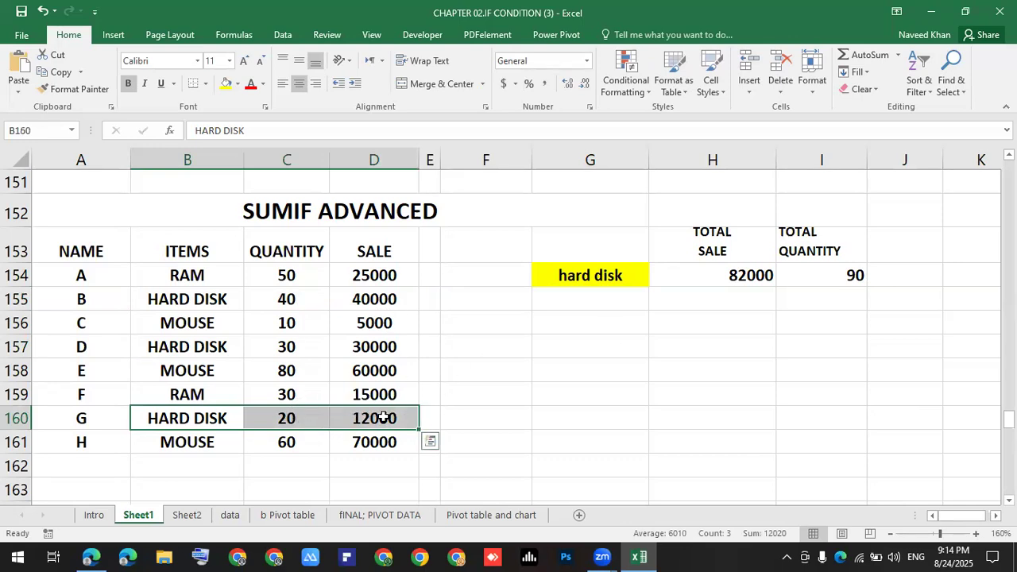
Step: Replace the item in the yellow criteria cell G154 with "ram"
{"action": "left_click", "coordinate": [614, 278]}
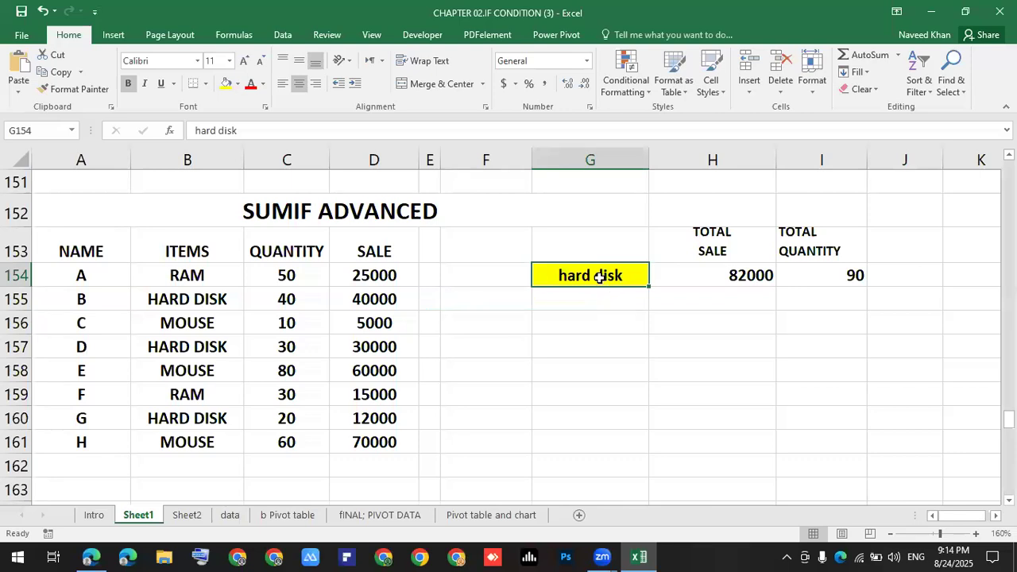
{"action": "key", "text": "BackSpace"}
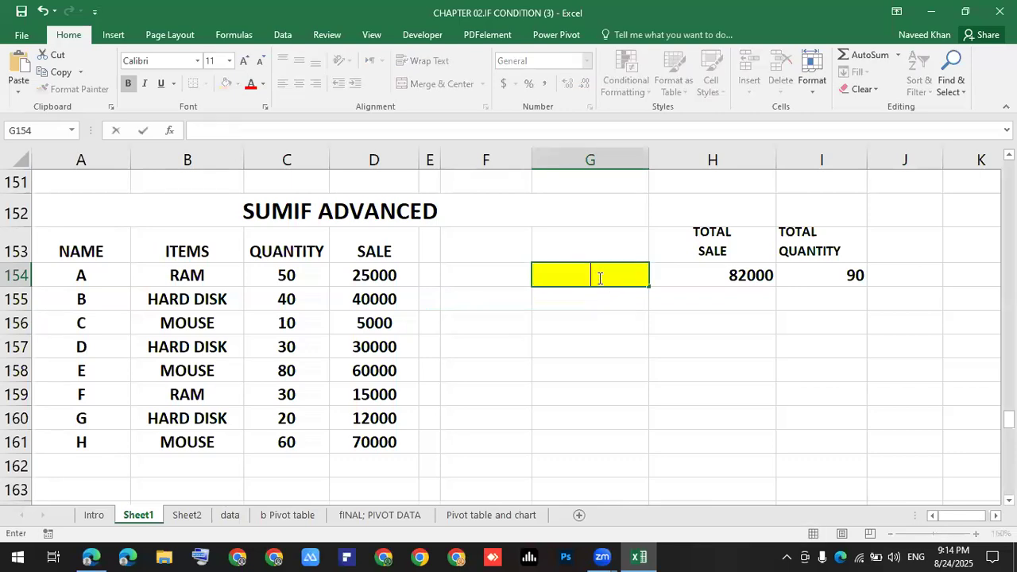
{"action": "type", "text": "ram"}
{"action": "key", "text": "Return"}
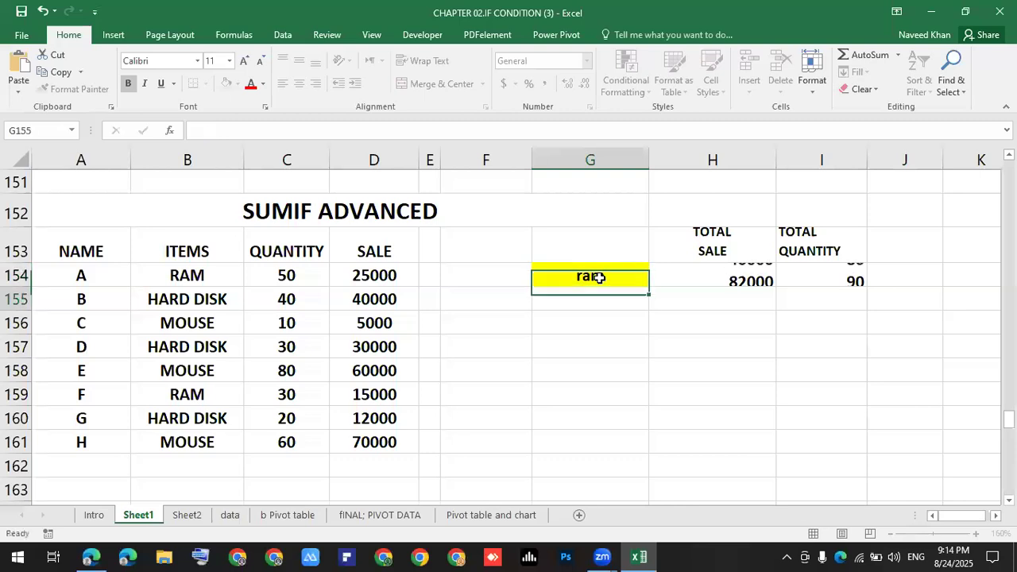
Step: Select the two RAM rows, B154:D154 and B159:D159, to check them against the Total Sale and Total Quantity results
{"action": "left_click_drag", "start_coordinate": [231, 270], "coordinate": [388, 270]}
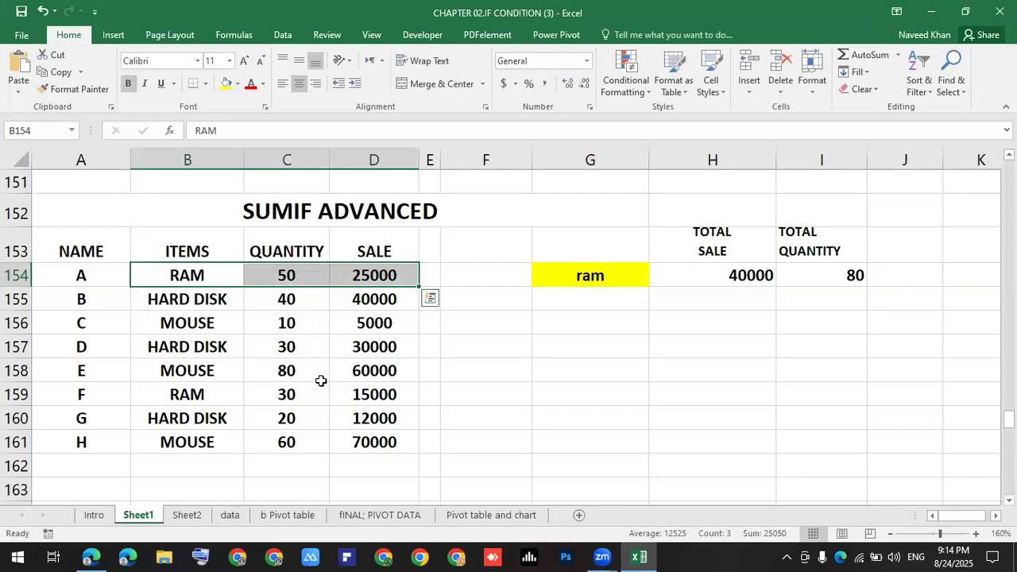
{"action": "left_click", "coordinate": [199, 392]}
{"action": "left_click_drag", "start_coordinate": [360, 395], "coordinate": [362, 395]}
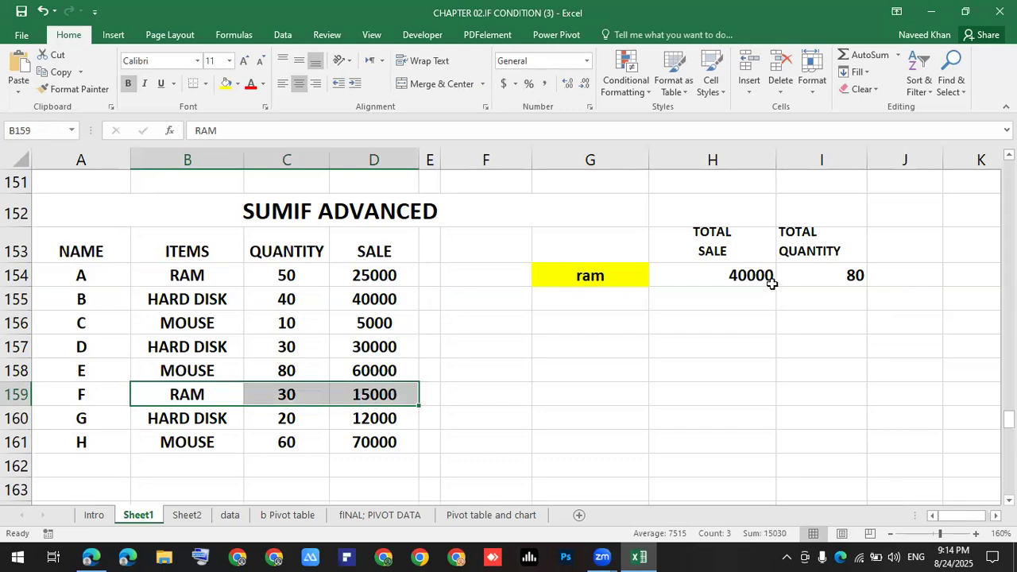
{"action": "left_click", "coordinate": [831, 276]}
{"action": "left_click", "coordinate": [627, 275]}
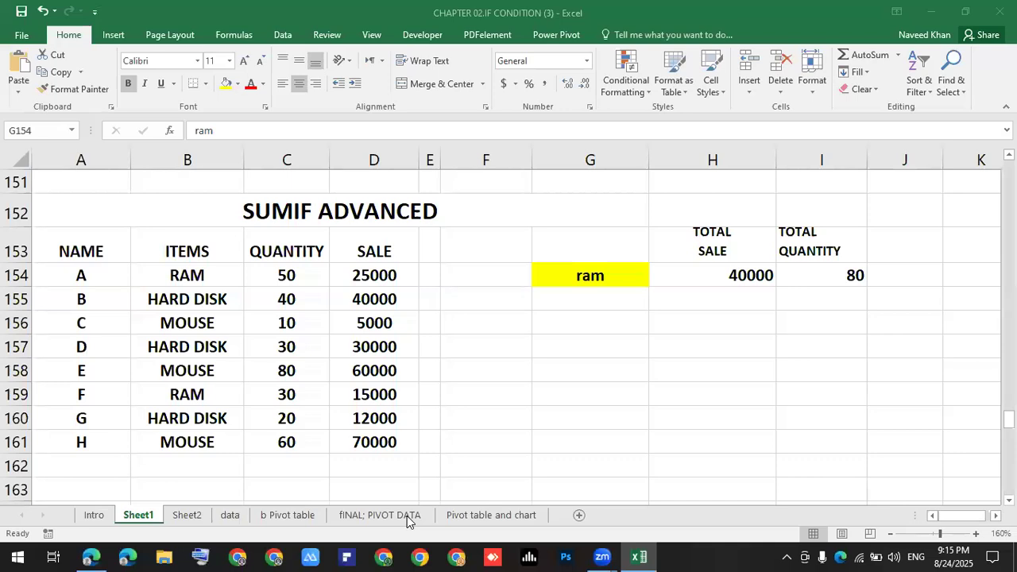
Step: Select the Total Sale result in H154 to view its SUMIF formula
{"action": "left_click", "coordinate": [708, 271]}
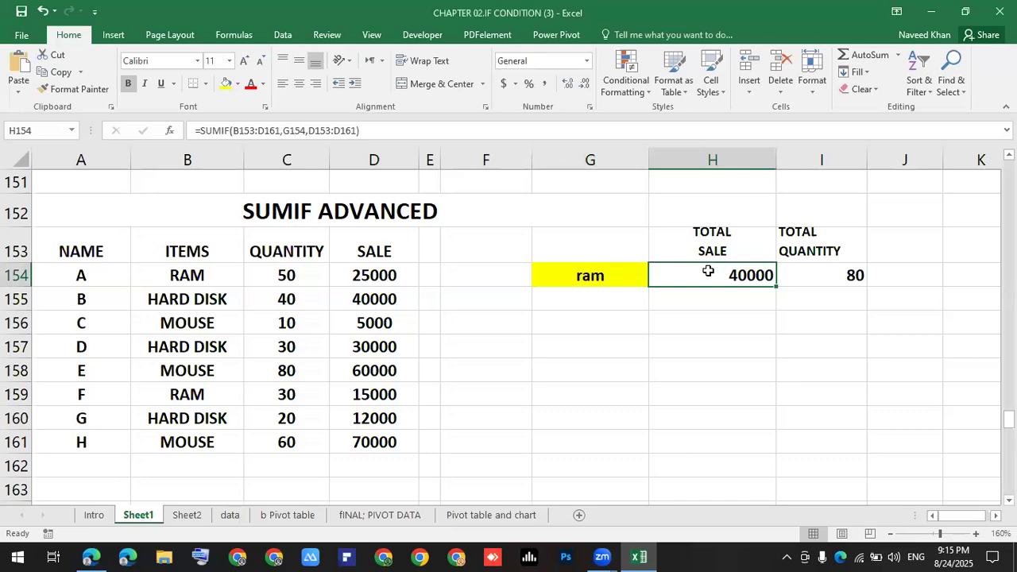
{"action": "left_click", "coordinate": [661, 312]}
{"action": "scroll", "coordinate": [660, 314], "scroll_direction": "down", "scroll_amount": 4}
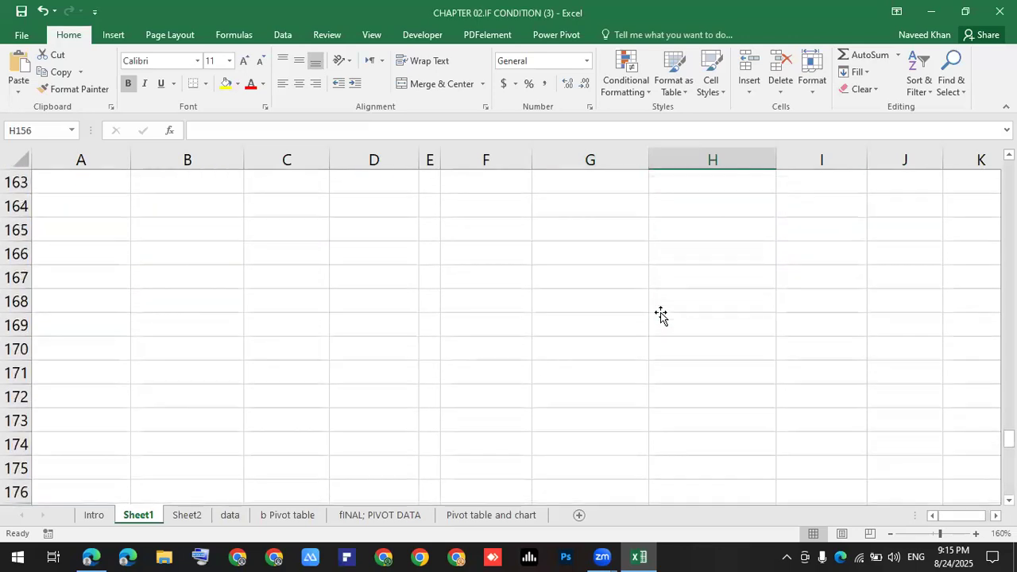
{"action": "scroll", "coordinate": [660, 313], "scroll_direction": "up", "scroll_amount": 7}
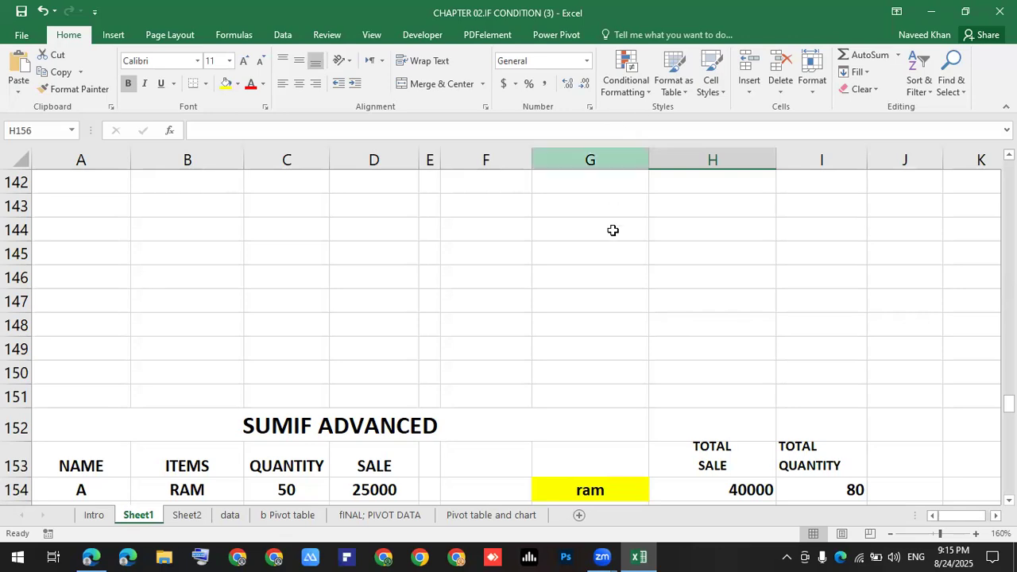
Step: Autofit column G at the COUNTIF ADVANCED table and clear the total quantity and total sale formulas in H188:I188
{"action": "scroll", "coordinate": [573, 287], "scroll_direction": "down", "scroll_amount": 3}
{"action": "scroll", "coordinate": [572, 287], "scroll_direction": "down", "scroll_amount": 11}
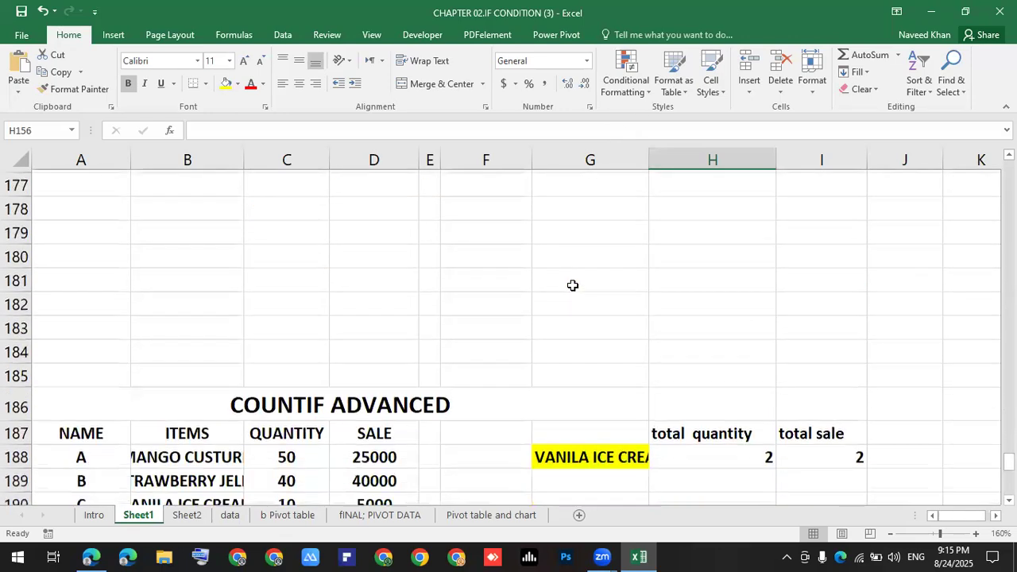
{"action": "double_click", "coordinate": [649, 159]}
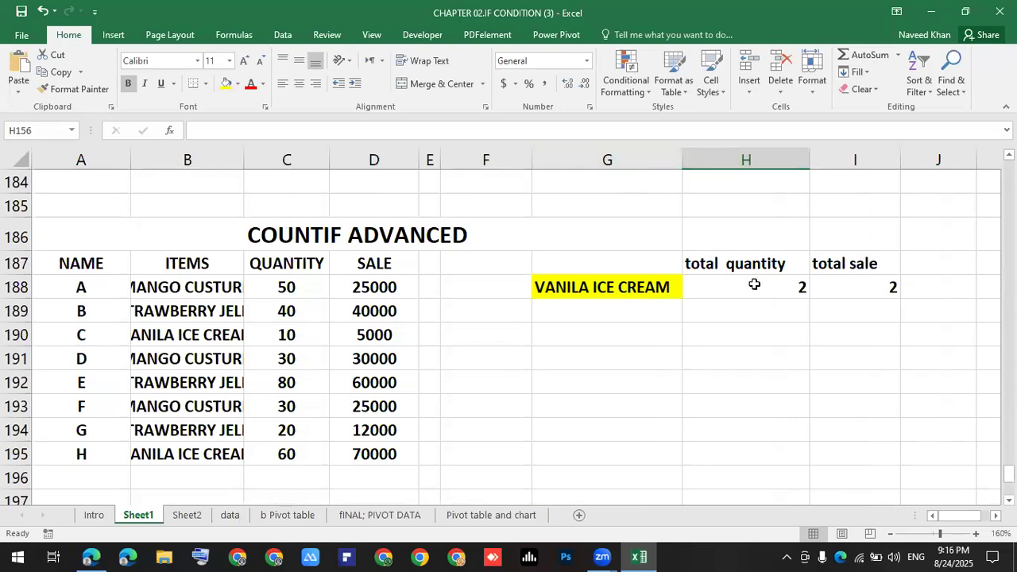
{"action": "left_click_drag", "start_coordinate": [754, 287], "coordinate": [888, 290]}
{"action": "key", "text": "Delete"}
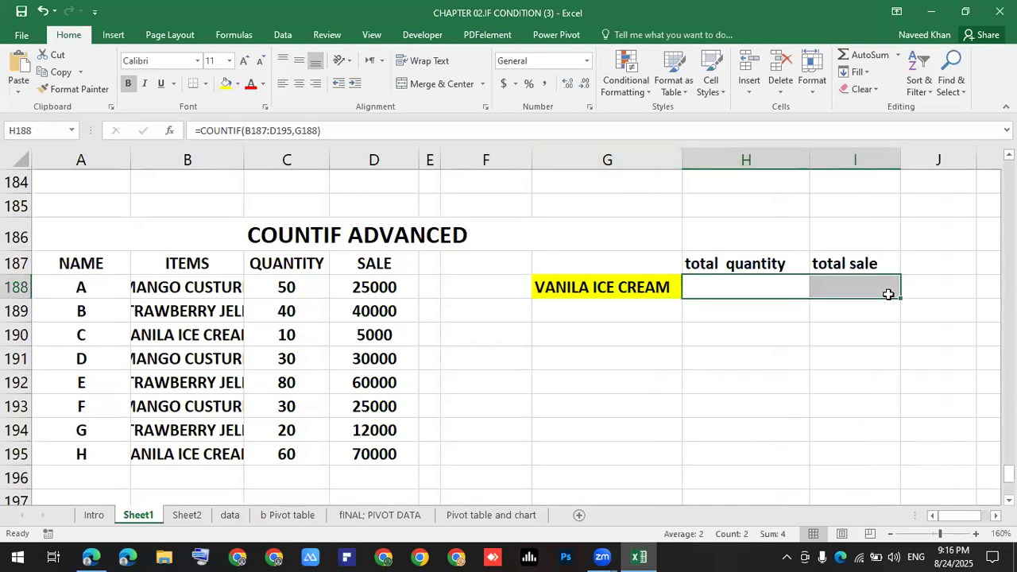
Step: Narrow column A and widen column B to fit the full item names, and clear the yellow criteria cell G188
{"action": "left_click_drag", "start_coordinate": [131, 161], "coordinate": [90, 170]}
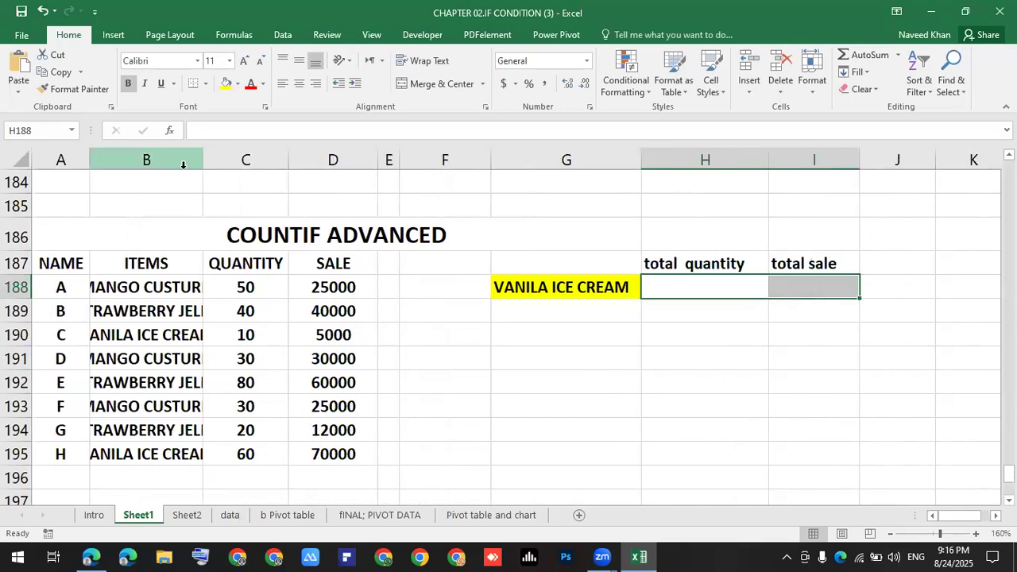
{"action": "left_click_drag", "start_coordinate": [203, 157], "coordinate": [254, 159]}
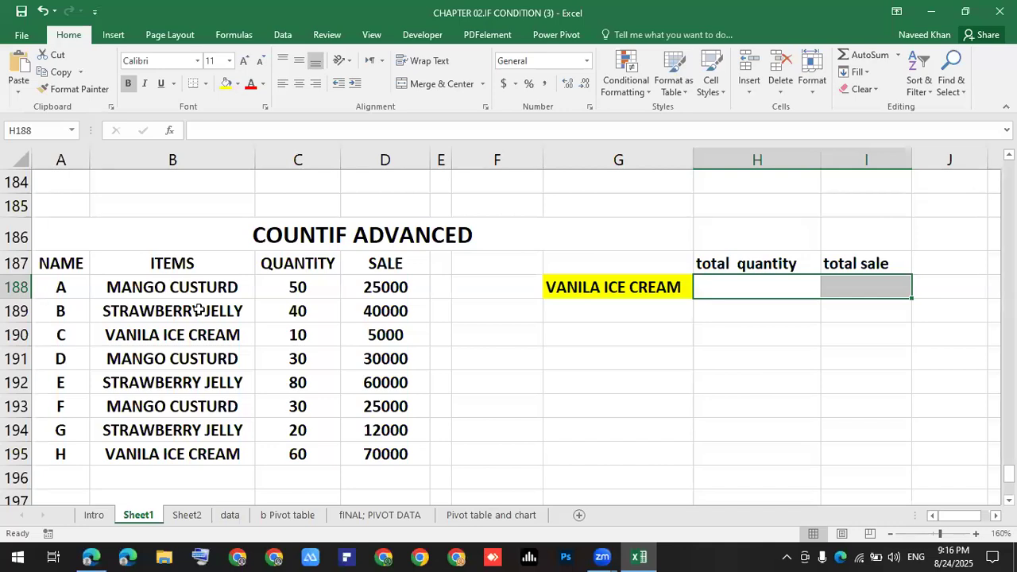
{"action": "left_click", "coordinate": [619, 293]}
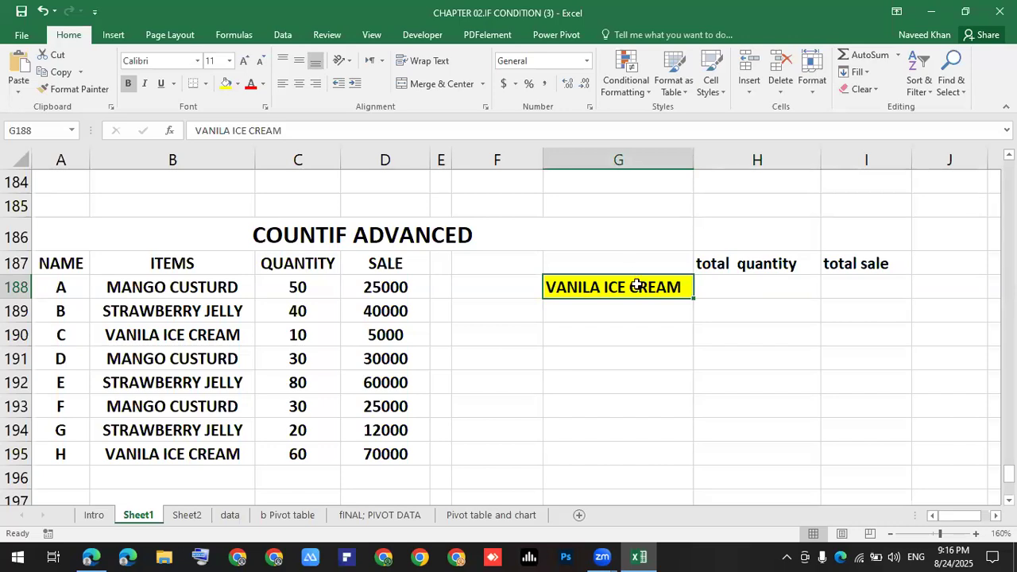
{"action": "key", "text": "Delete"}
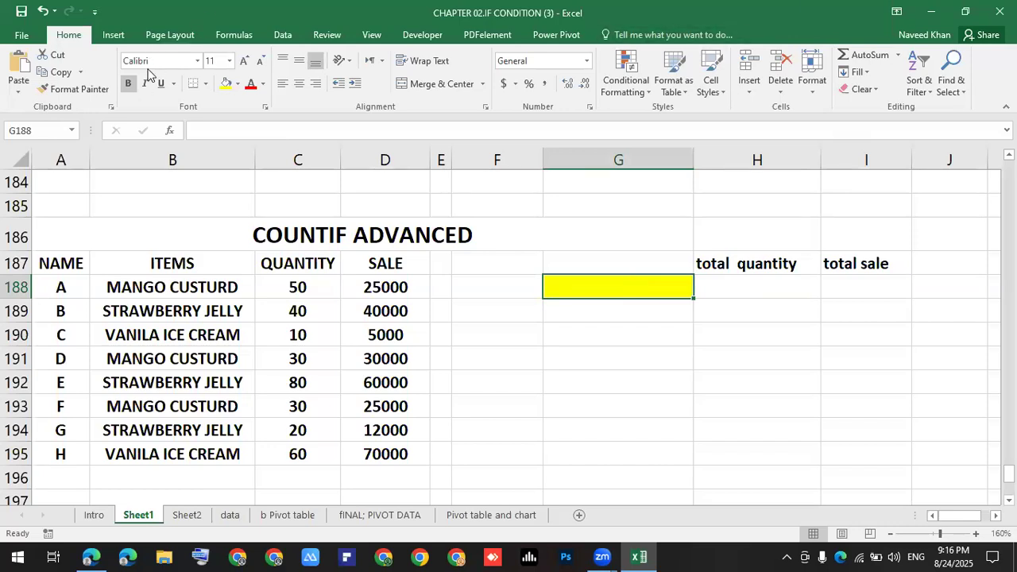
Step: Look at the font, font size and font color choices as examples of drop-down lists, without changing the formatting
{"action": "left_click", "coordinate": [197, 60]}
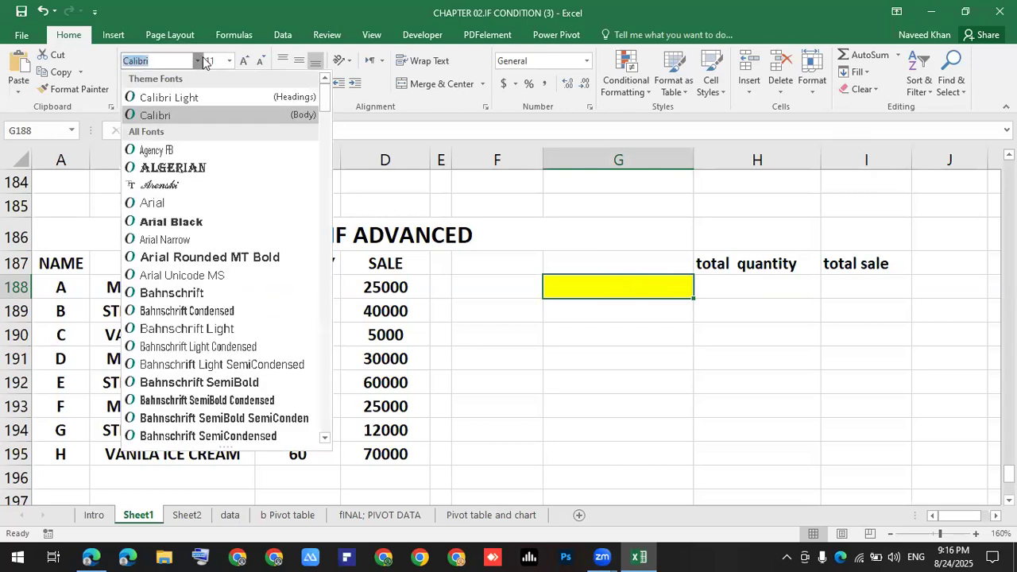
{"action": "left_click", "coordinate": [198, 62]}
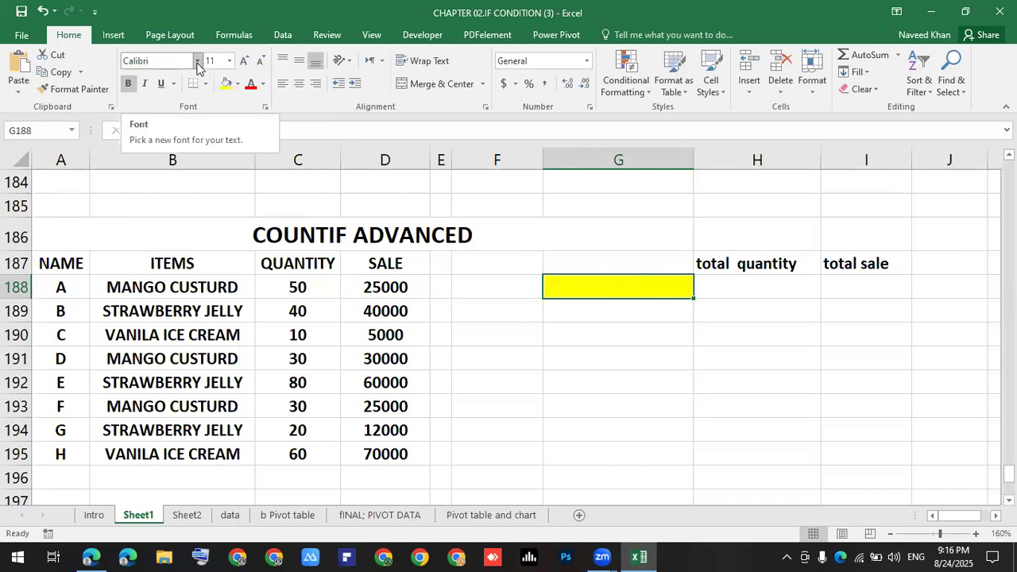
{"action": "left_click", "coordinate": [199, 61]}
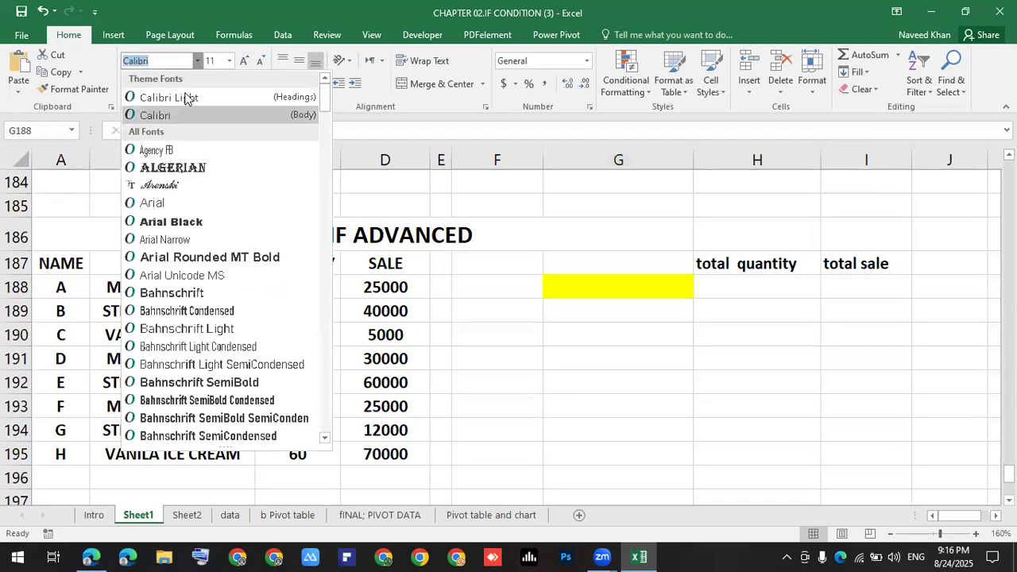
{"action": "left_click", "coordinate": [197, 61]}
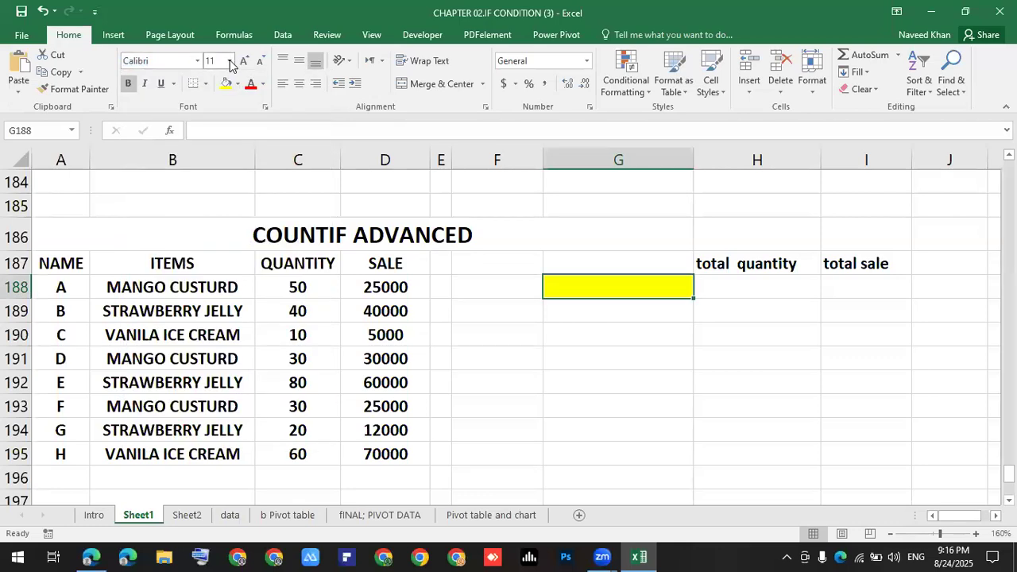
{"action": "left_click", "coordinate": [230, 64]}
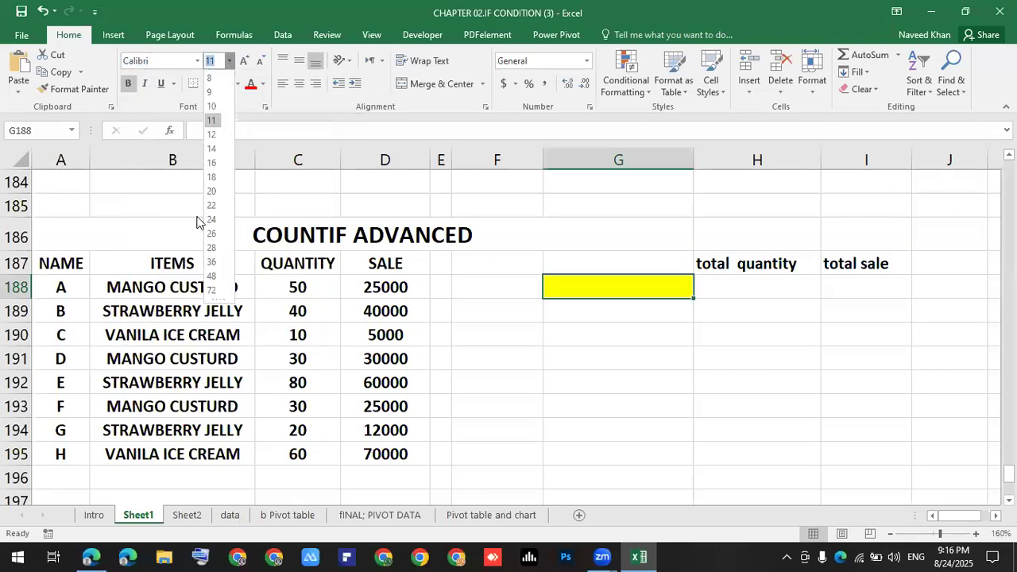
{"action": "left_click", "coordinate": [247, 98]}
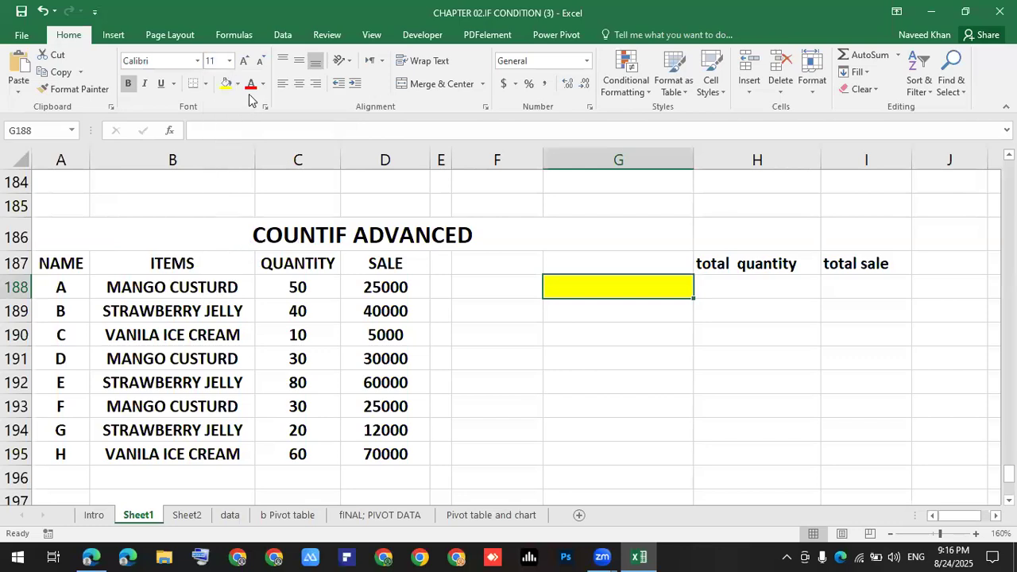
{"action": "left_click", "coordinate": [263, 85]}
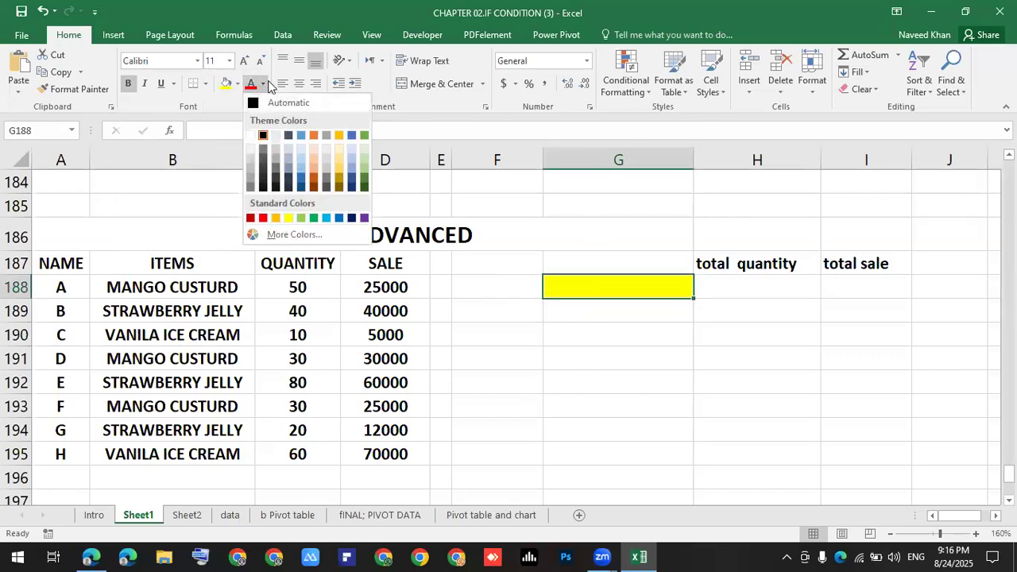
{"action": "left_click", "coordinate": [700, 383]}
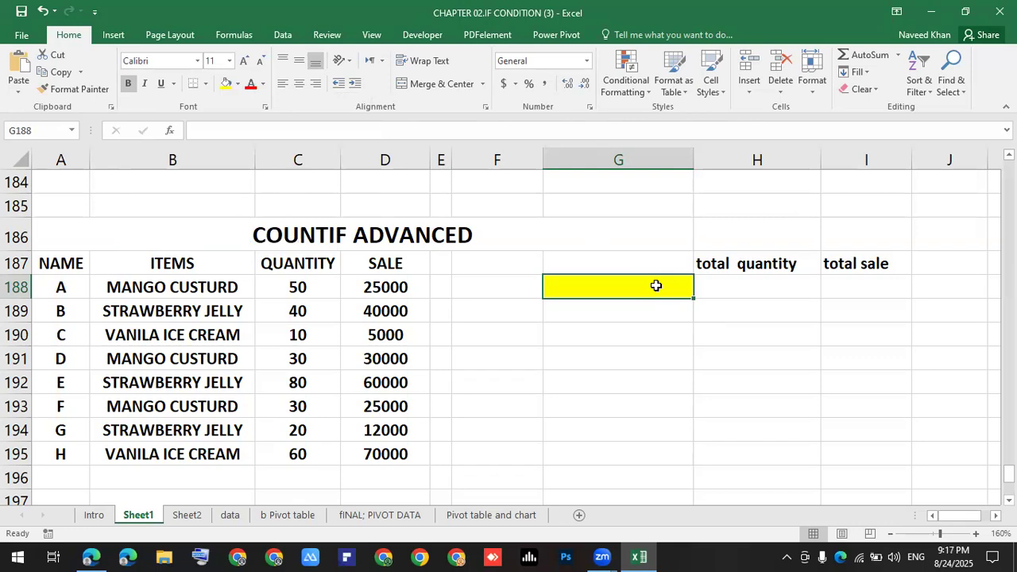
Step: Add a List data validation with in-cell dropdown to the yellow cell G188, using =$B$188:$B$190 as the source
{"action": "left_click", "coordinate": [115, 35]}
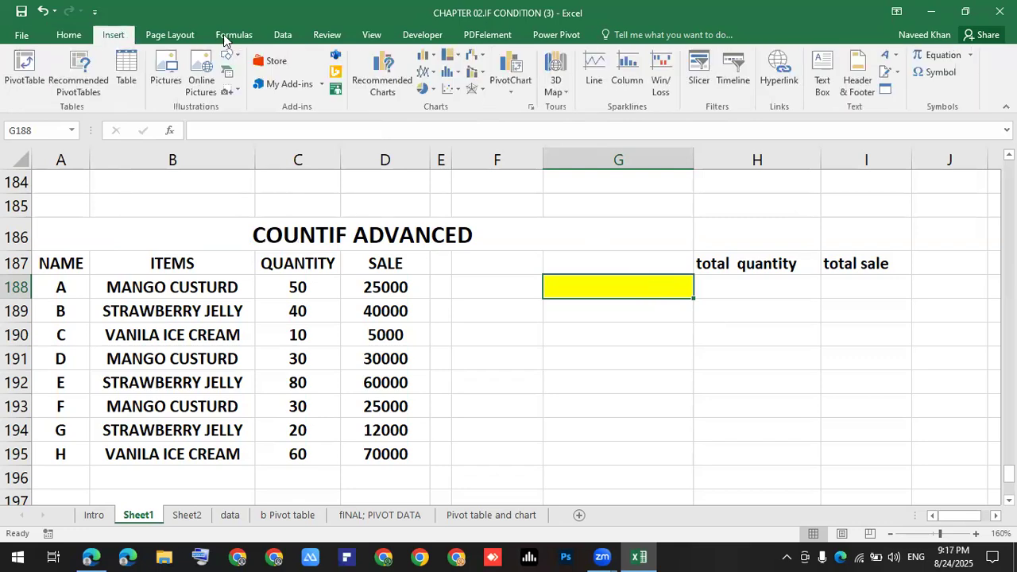
{"action": "left_click", "coordinate": [282, 35]}
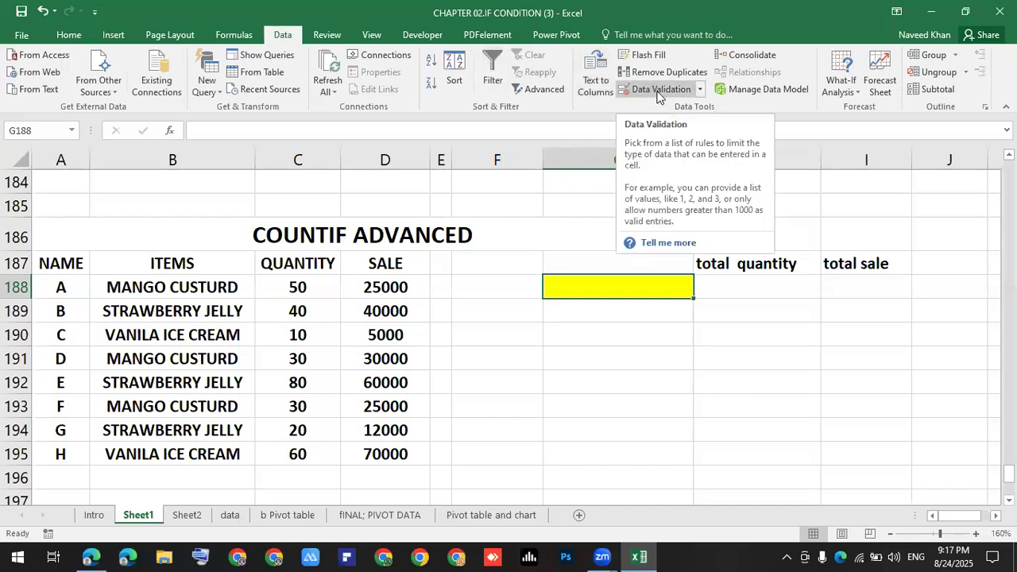
{"action": "left_click", "coordinate": [700, 89]}
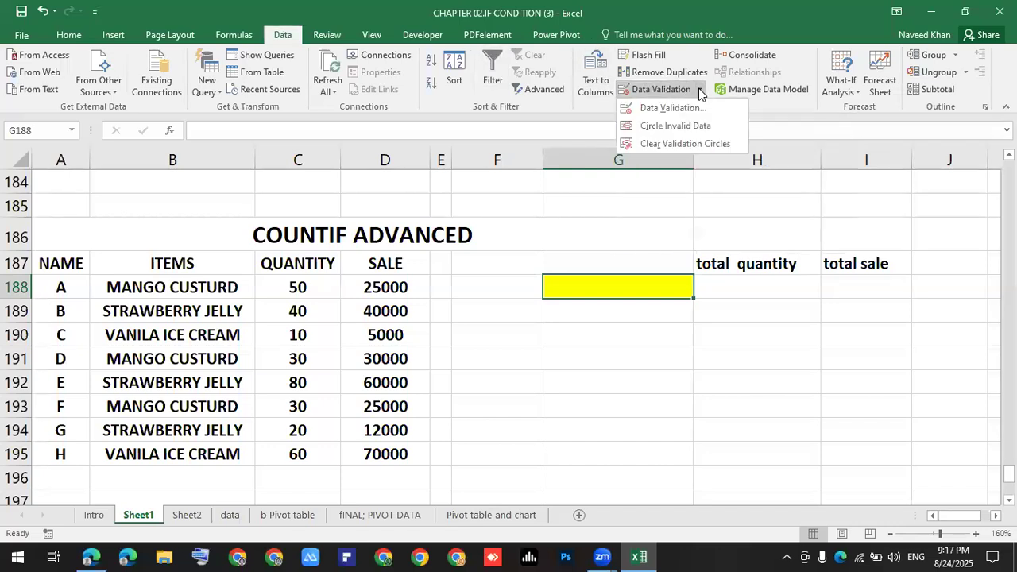
{"action": "left_click", "coordinate": [690, 107]}
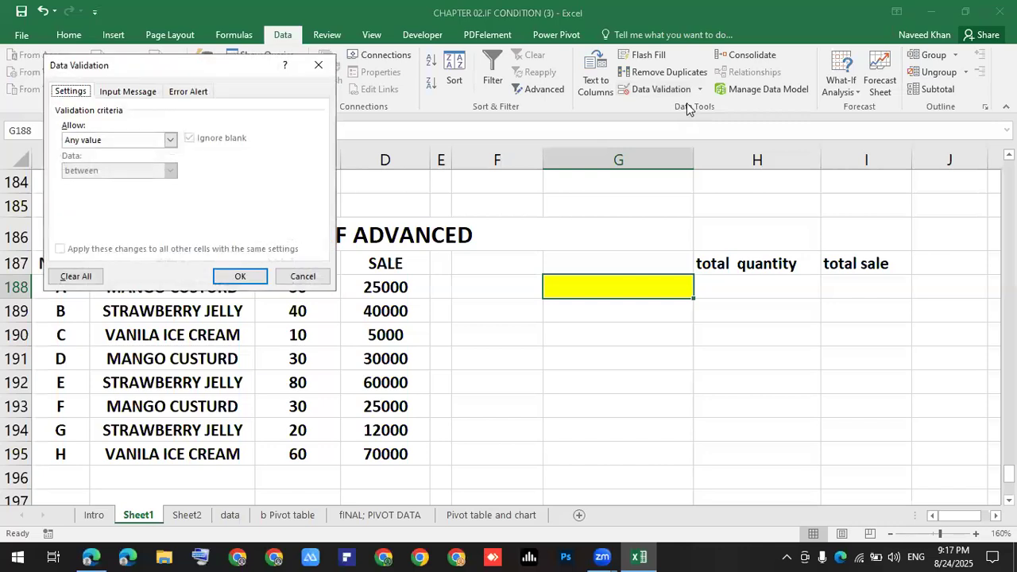
{"action": "left_click_drag", "start_coordinate": [155, 61], "coordinate": [455, 78]}
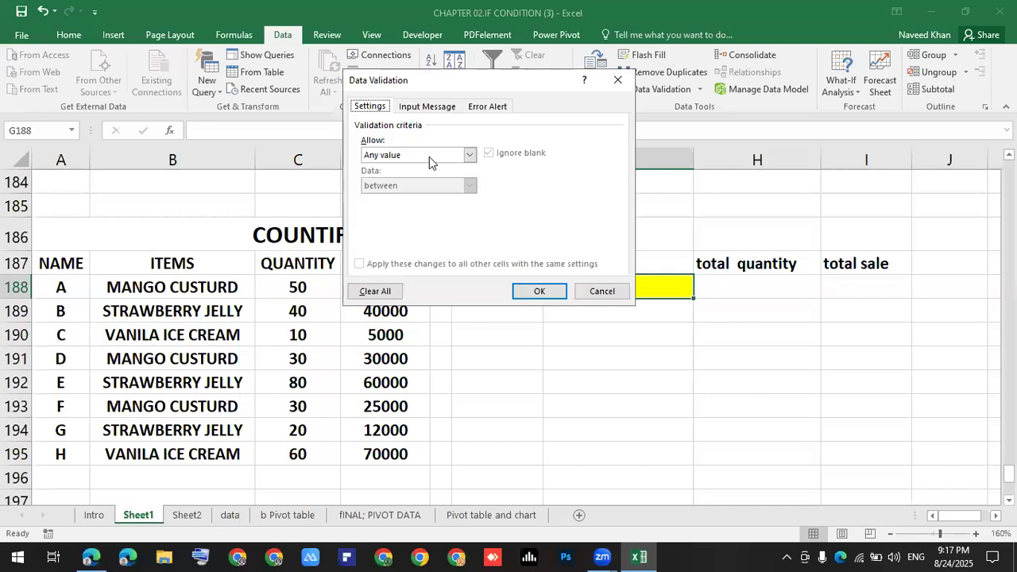
{"action": "left_click", "coordinate": [470, 156]}
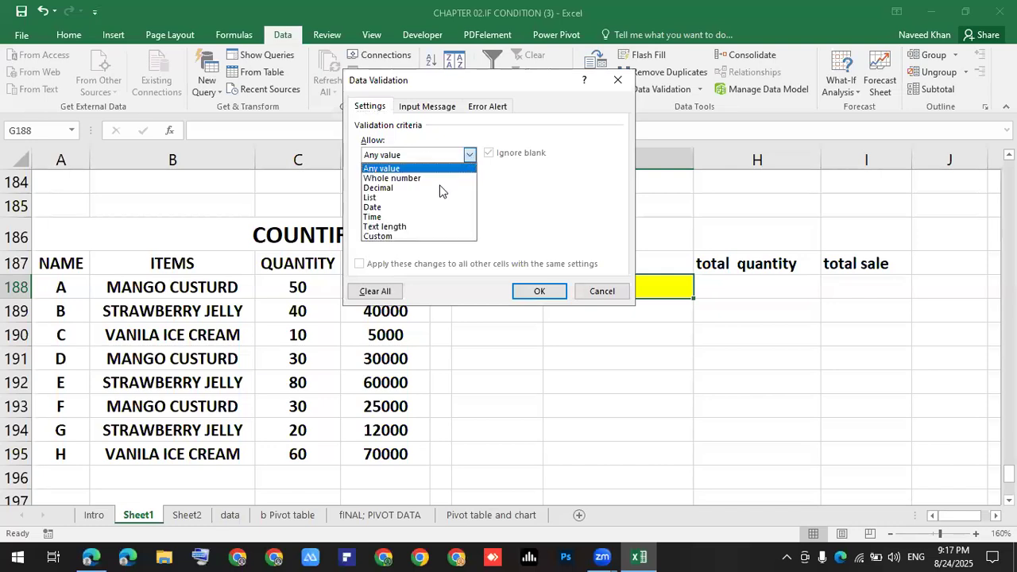
{"action": "left_click", "coordinate": [414, 198]}
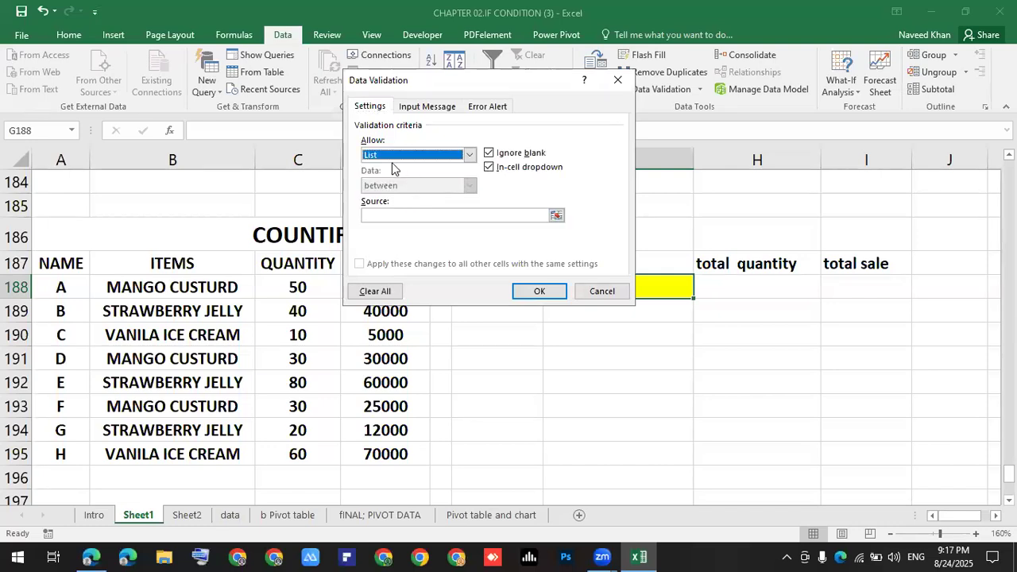
{"action": "left_click", "coordinate": [557, 215]}
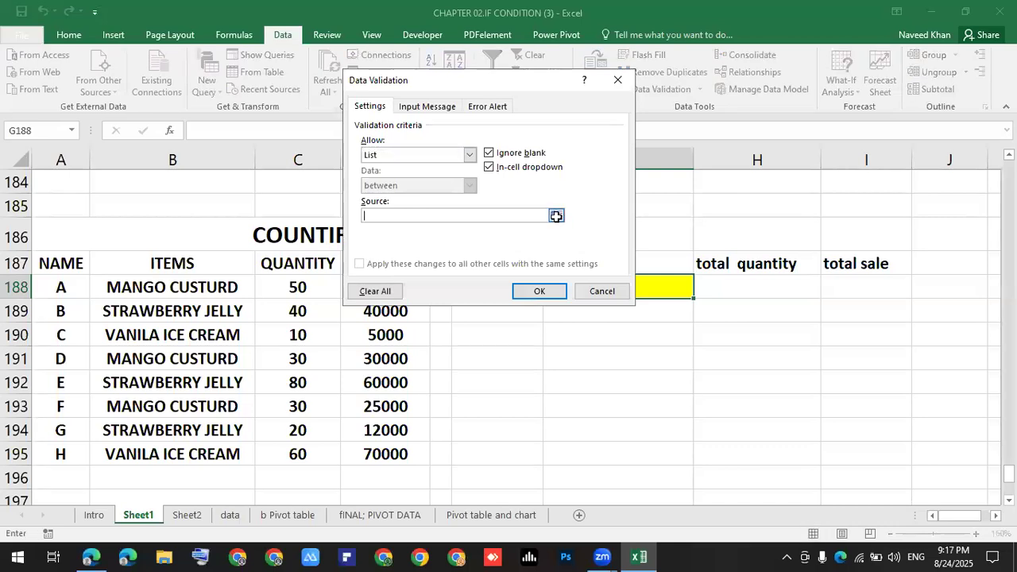
{"action": "left_click_drag", "start_coordinate": [152, 288], "coordinate": [159, 324]}
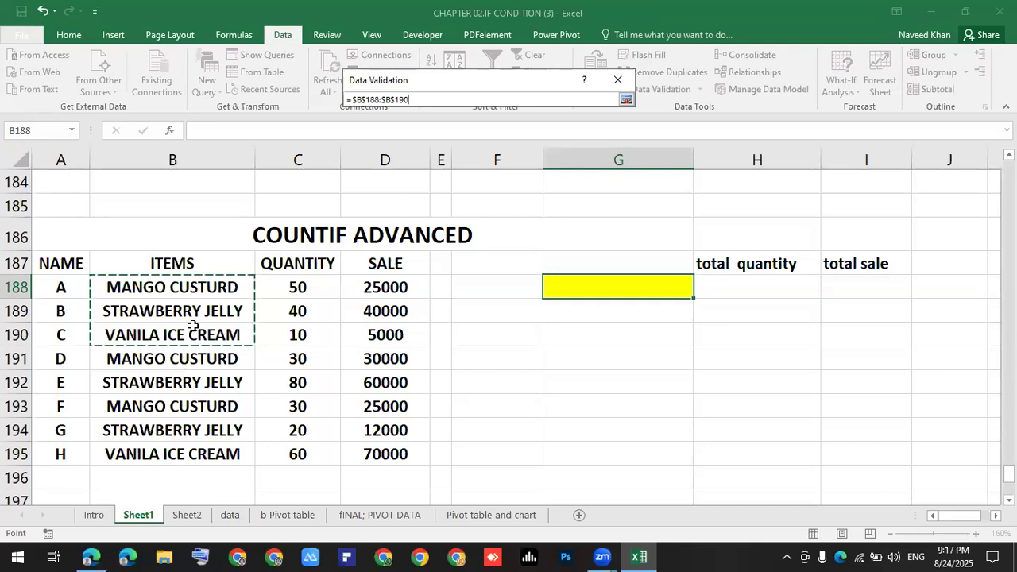
{"action": "left_click", "coordinate": [626, 98]}
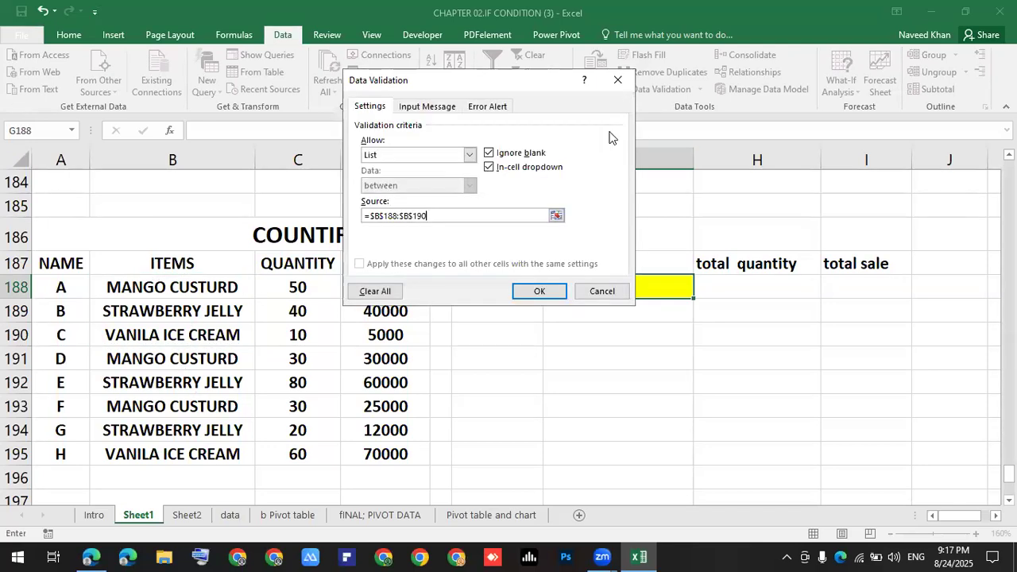
{"action": "left_click", "coordinate": [530, 291]}
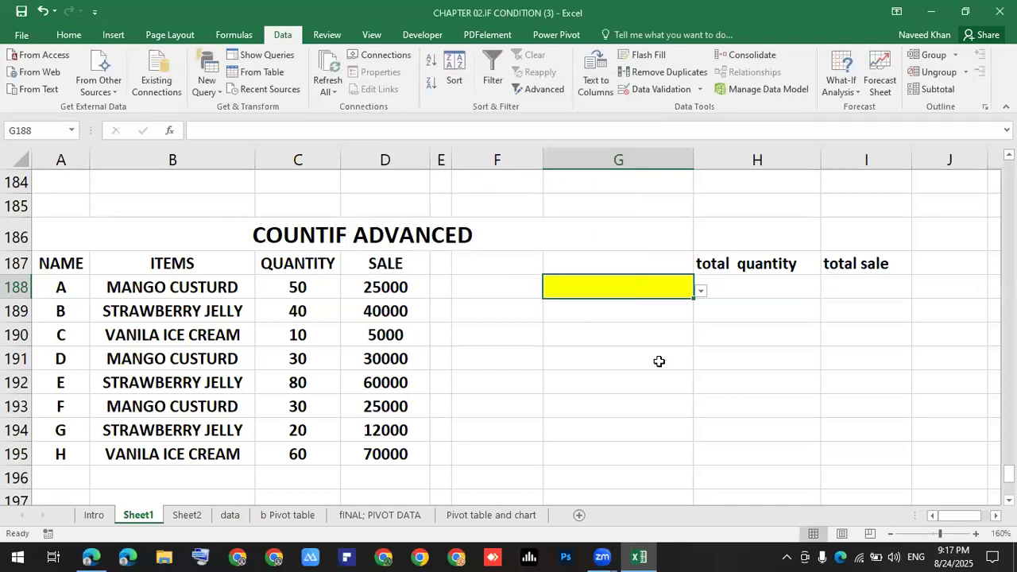
Step: Try STRAWBERRY JELLY and VANILA ICE CREAM from the drop-down list in G188, ending with MANGO CUSTURD chosen
{"action": "left_click", "coordinate": [659, 361]}
{"action": "left_click", "coordinate": [653, 288]}
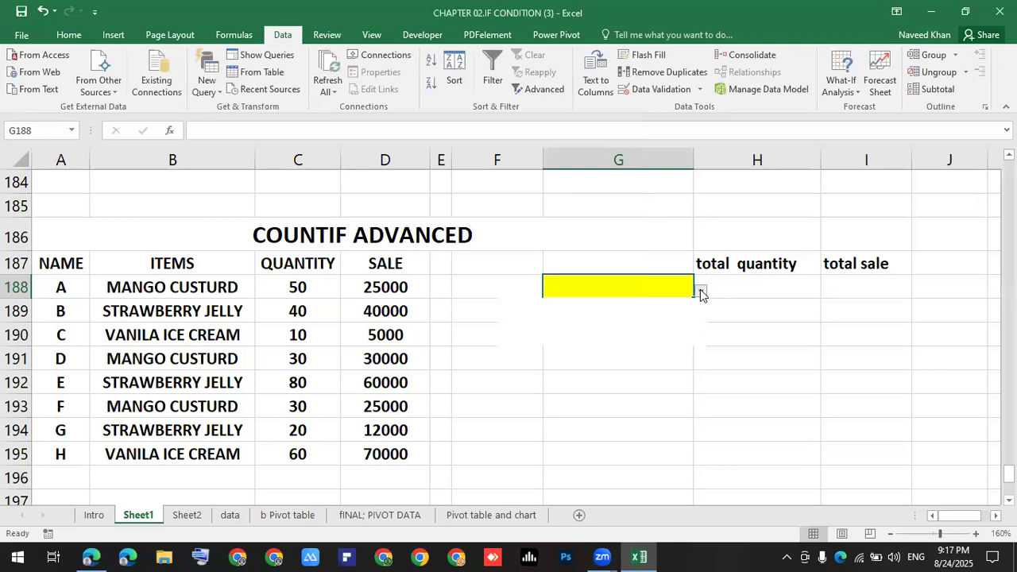
{"action": "left_click", "coordinate": [701, 291]}
{"action": "left_click", "coordinate": [663, 321]}
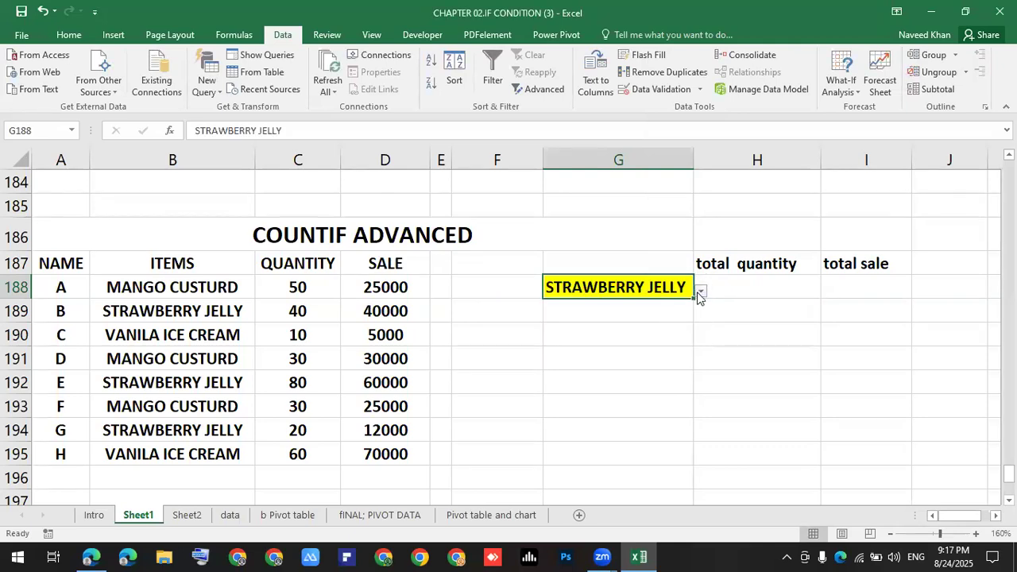
{"action": "left_click", "coordinate": [700, 290]}
{"action": "left_click", "coordinate": [639, 339]}
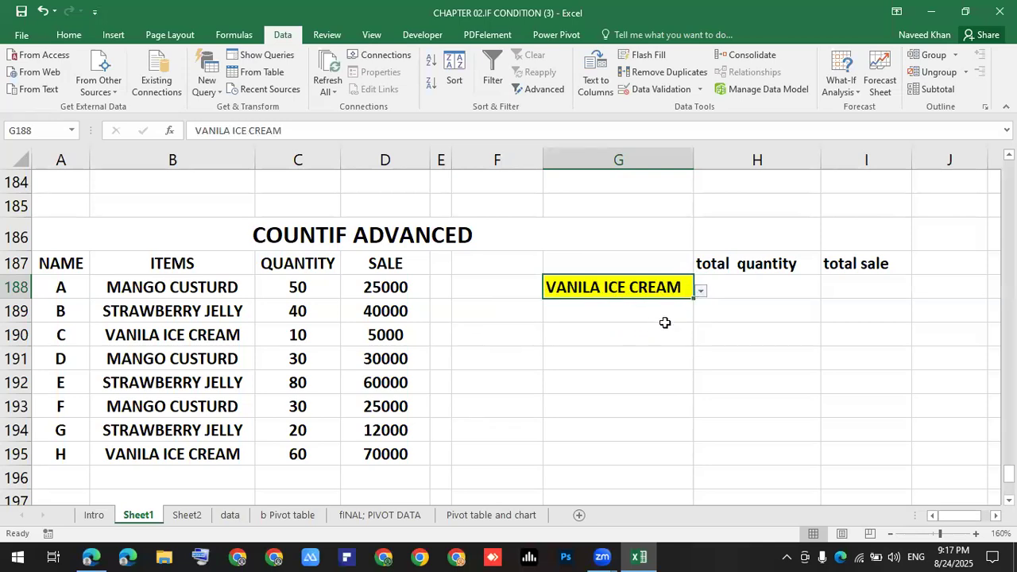
{"action": "left_click", "coordinate": [700, 291]}
{"action": "left_click", "coordinate": [616, 303]}
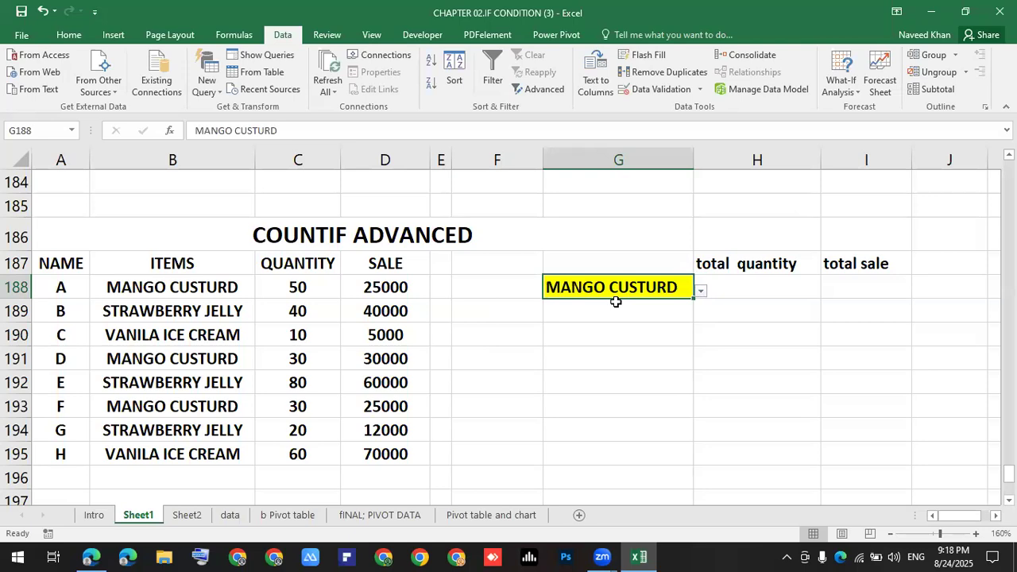
{"action": "left_click", "coordinate": [720, 283]}
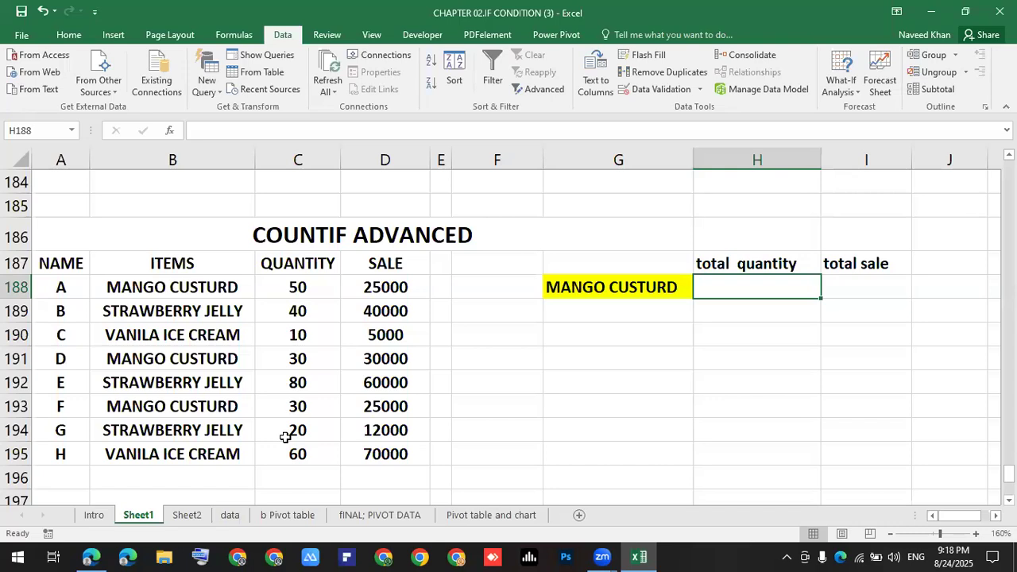
{"action": "left_click", "coordinate": [684, 385]}
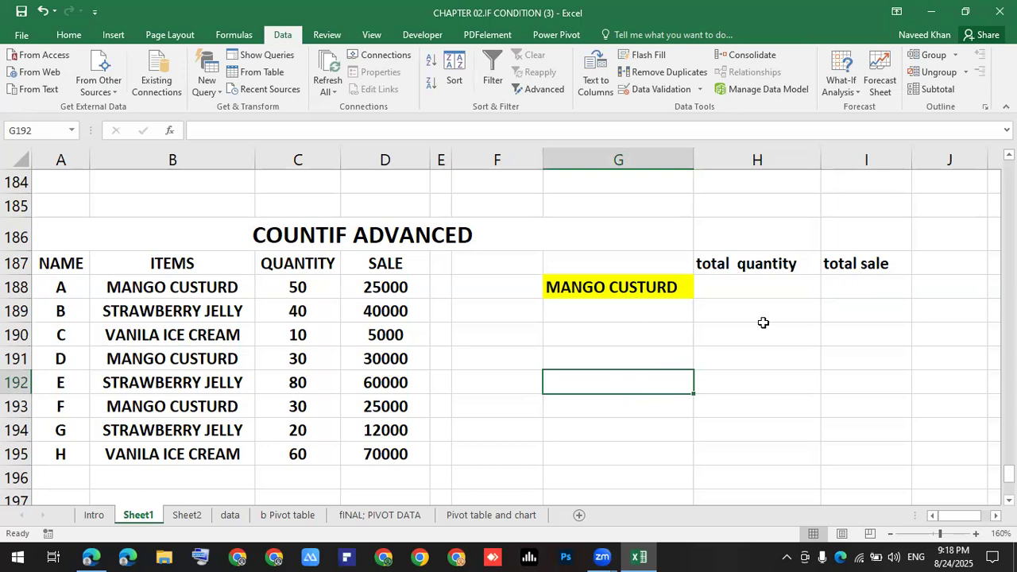
{"action": "left_click", "coordinate": [789, 367]}
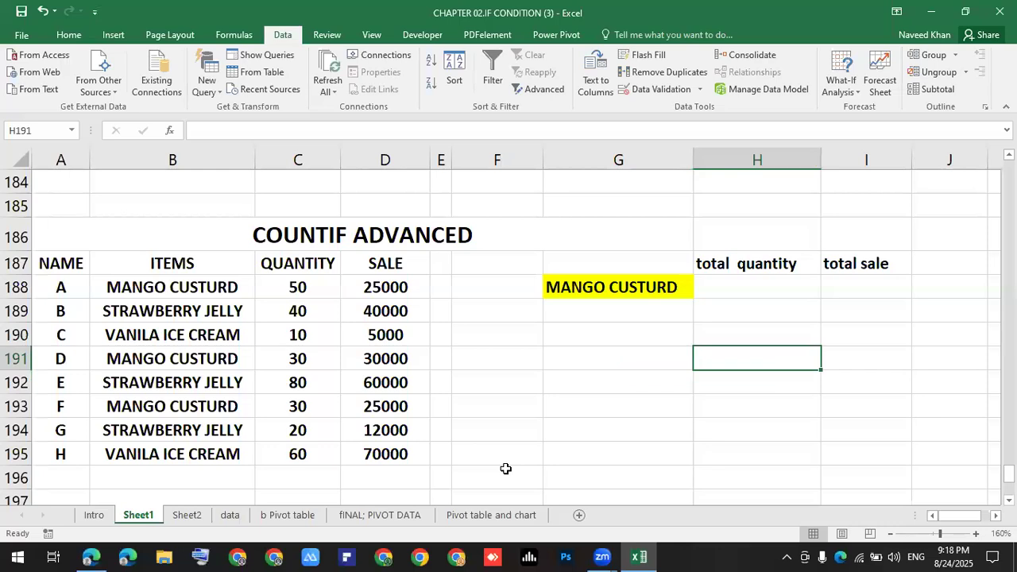
{"action": "left_click", "coordinate": [372, 439]}
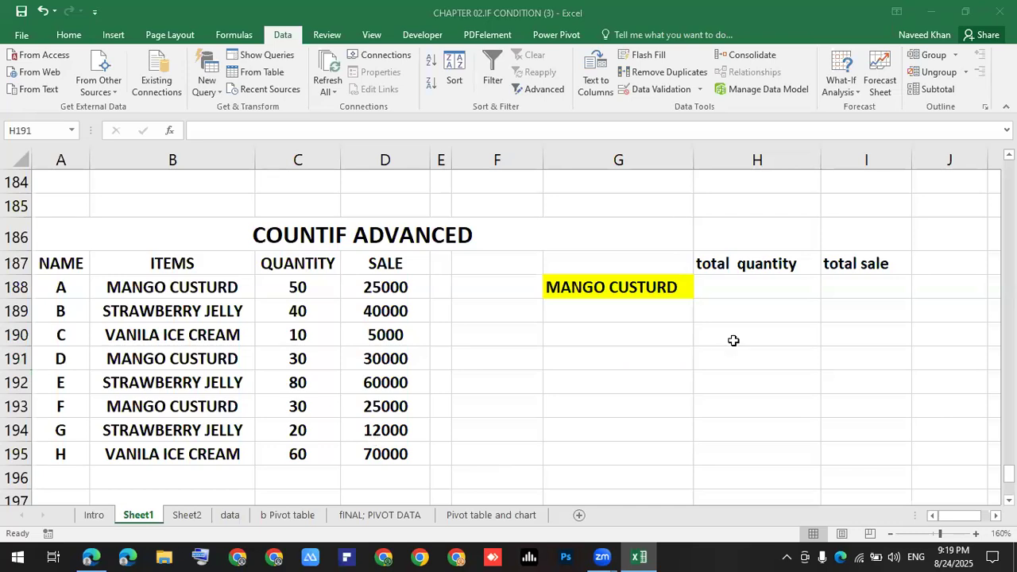
{"action": "left_click", "coordinate": [733, 342]}
Step: Start a COUNTIF formula in cell H188 under the total quantity heading
{"action": "left_click", "coordinate": [732, 284]}
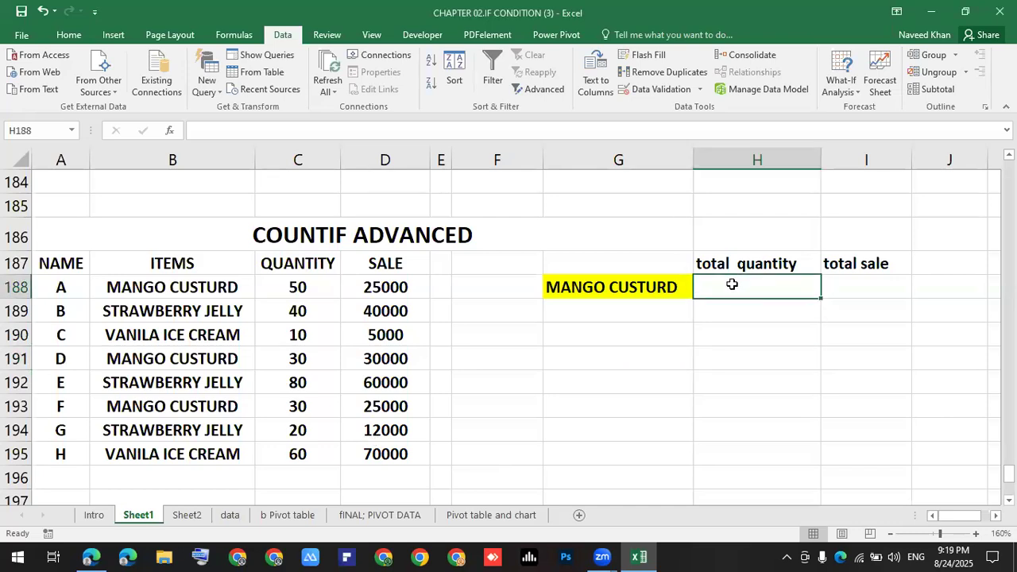
{"action": "type", "text": "="}
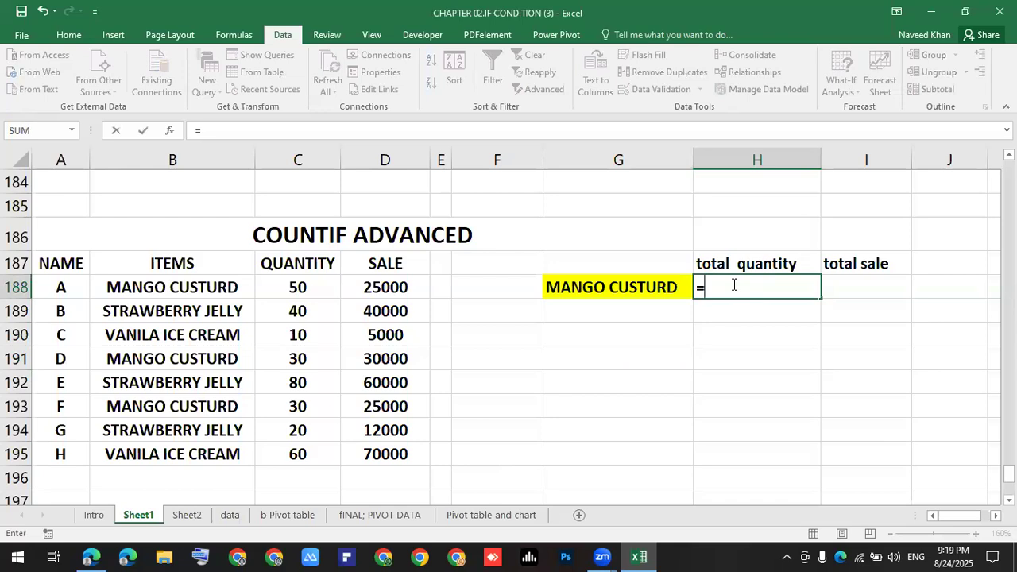
{"action": "type", "text": "count"}
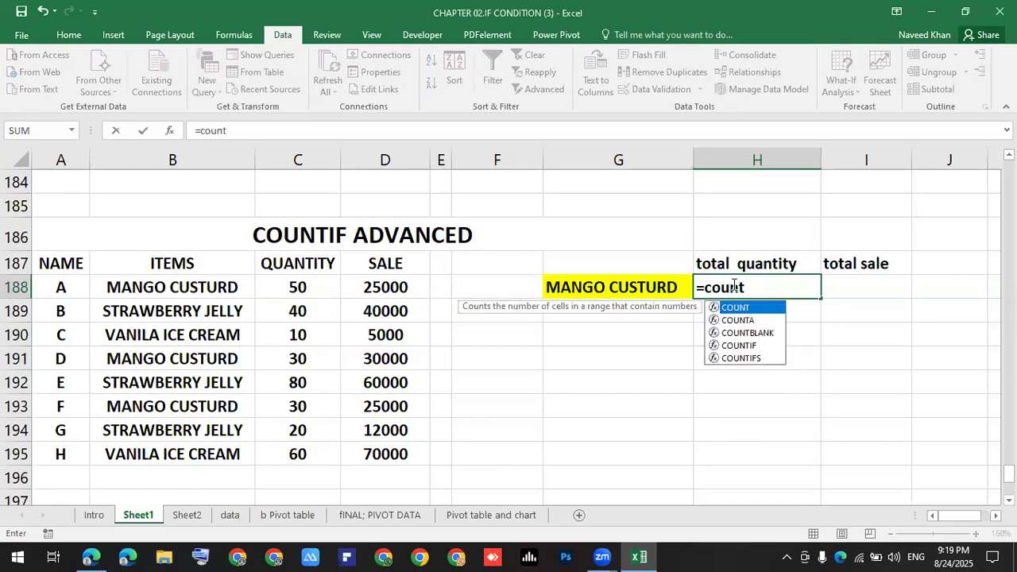
{"action": "type", "text": "if`"}
{"action": "key", "text": "BackSpace"}
{"action": "key", "text": "Tab"}
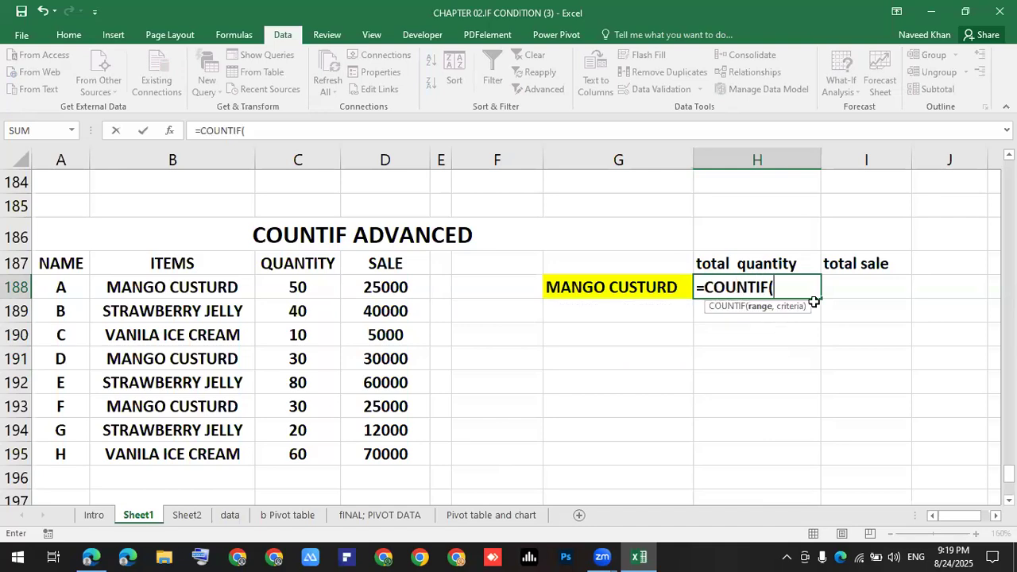
{"action": "left_click", "coordinate": [612, 287]}
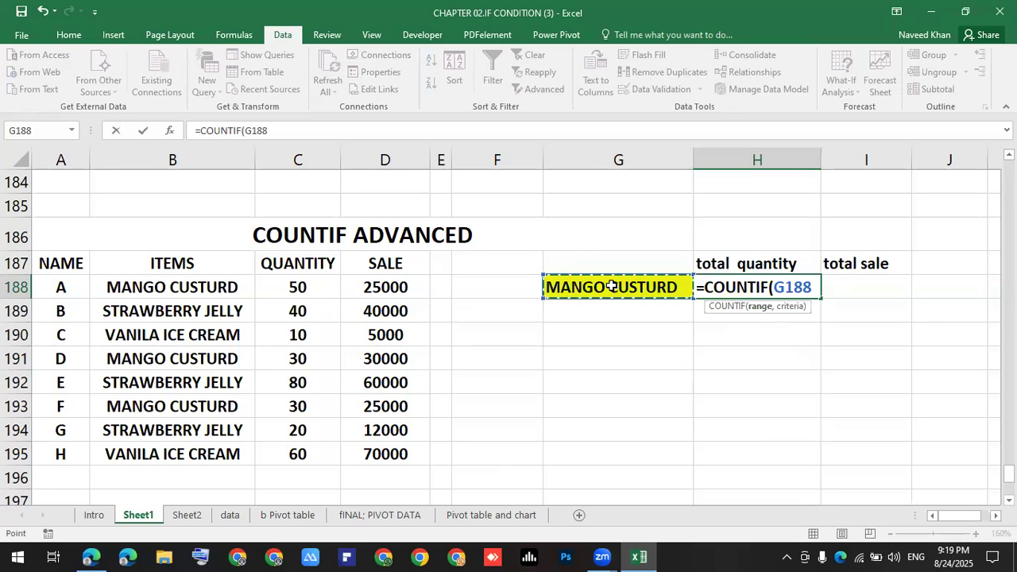
{"action": "key", "text": "BackSpace"}
{"action": "key", "text": "BackSpace"}
{"action": "key", "text": "BackSpace"}
{"action": "key", "text": "BackSpace"}
{"action": "key", "text": "BackSpace"}
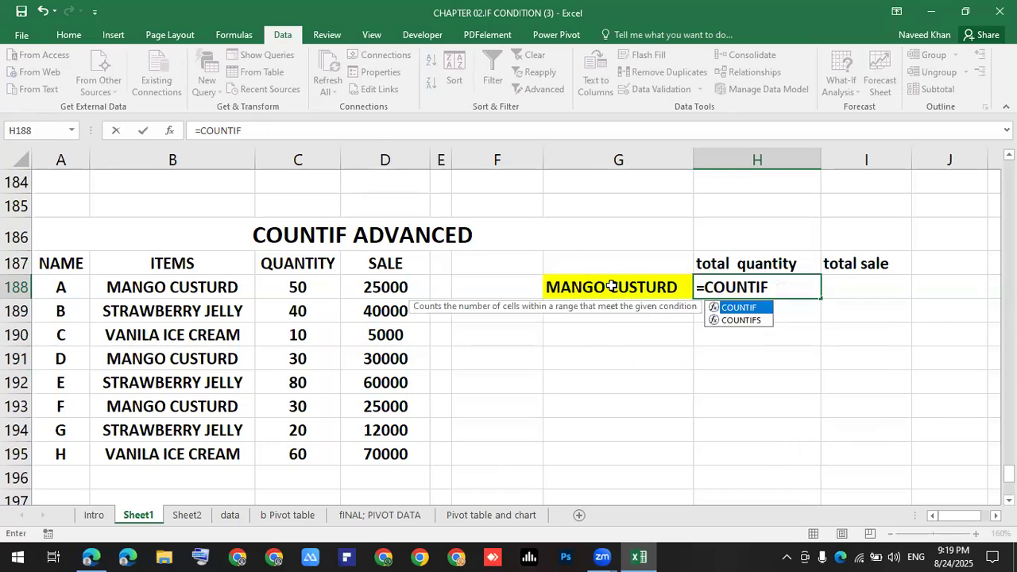
{"action": "type", "text": "("}
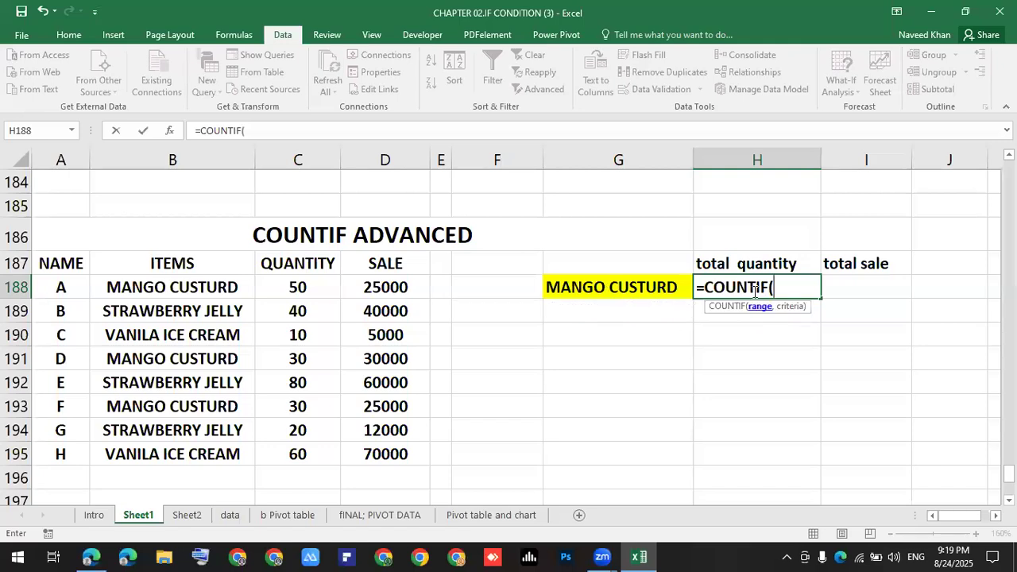
Step: Complete the COUNTIF formula in H188 with the range B187:D195 and cell G188 as the criterion
{"action": "left_click_drag", "start_coordinate": [157, 255], "coordinate": [375, 455]}
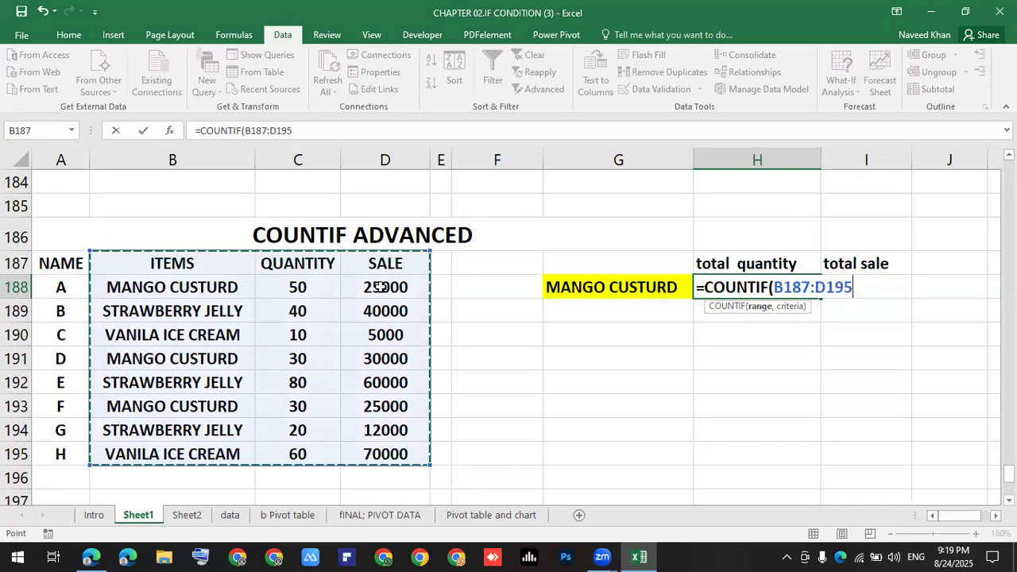
{"action": "type", "text": ","}
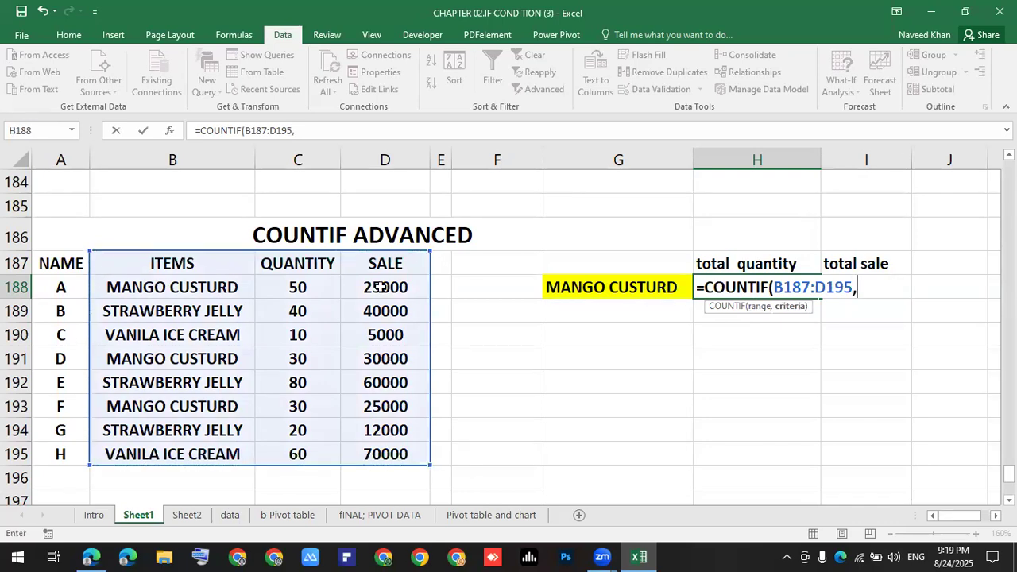
{"action": "left_click", "coordinate": [602, 284]}
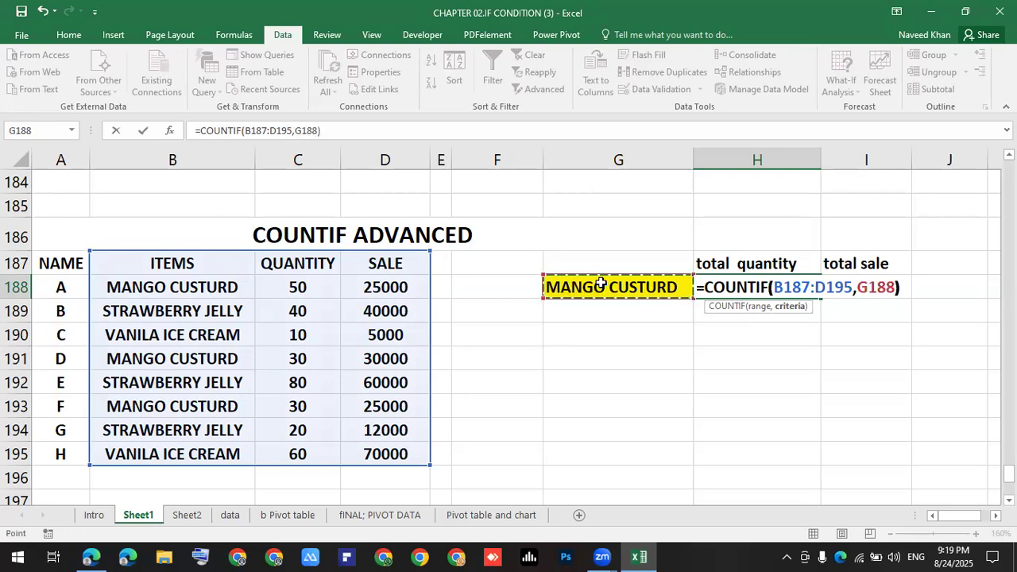
{"action": "key", "text": "Return"}
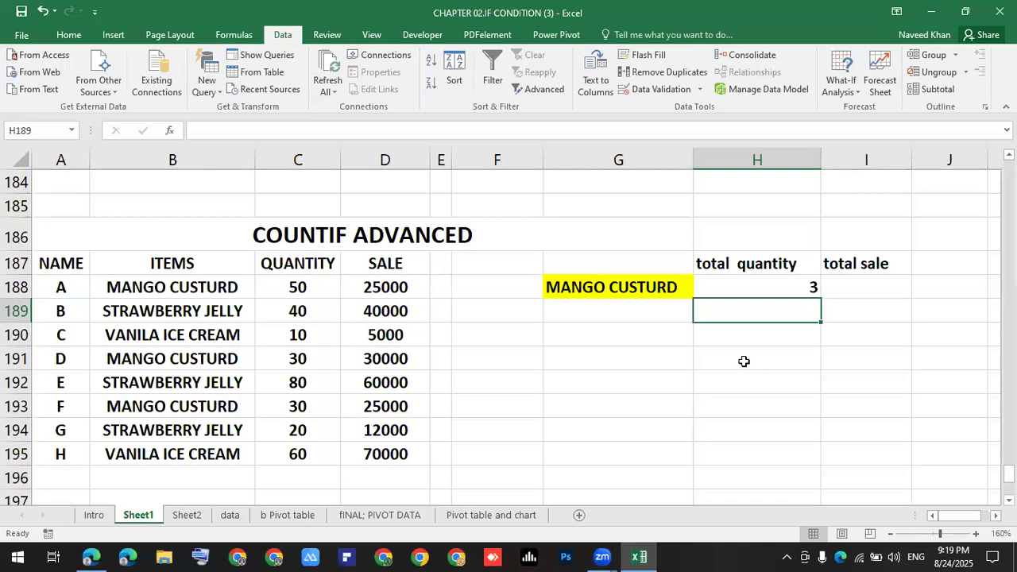
Step: Check the COUNTIF result in H188 against the MANGO CUSTURD entries in rows 188, 191 and 193
{"action": "left_click", "coordinate": [779, 287]}
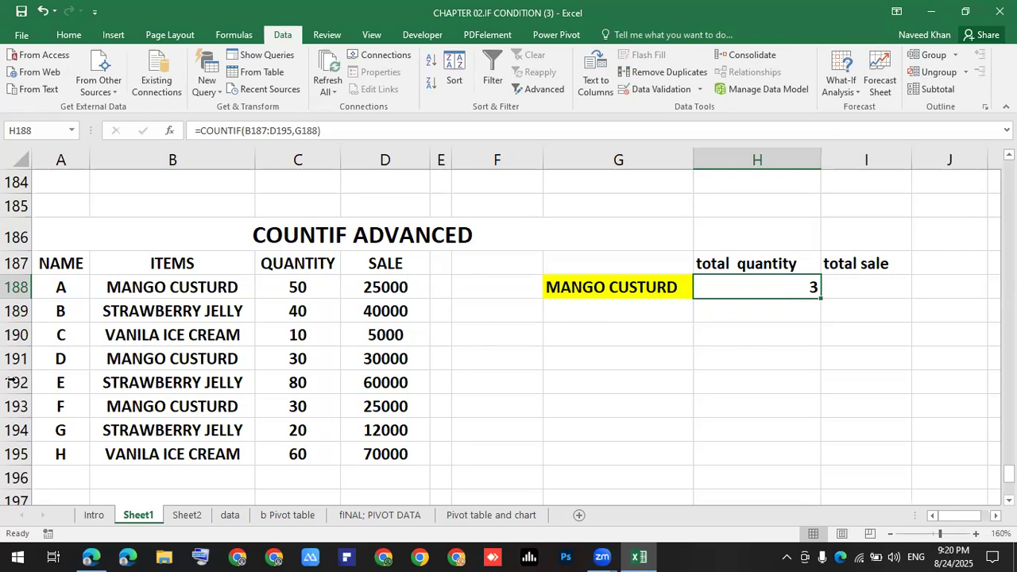
{"action": "left_click", "coordinate": [161, 289]}
{"action": "left_click_drag", "start_coordinate": [352, 280], "coordinate": [398, 277]}
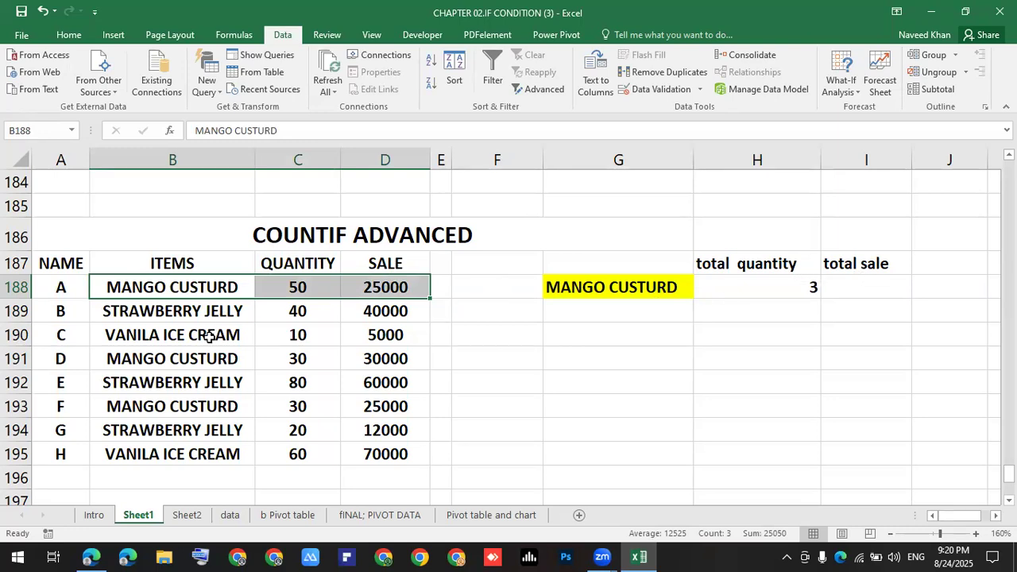
{"action": "left_click_drag", "start_coordinate": [127, 359], "coordinate": [416, 355]}
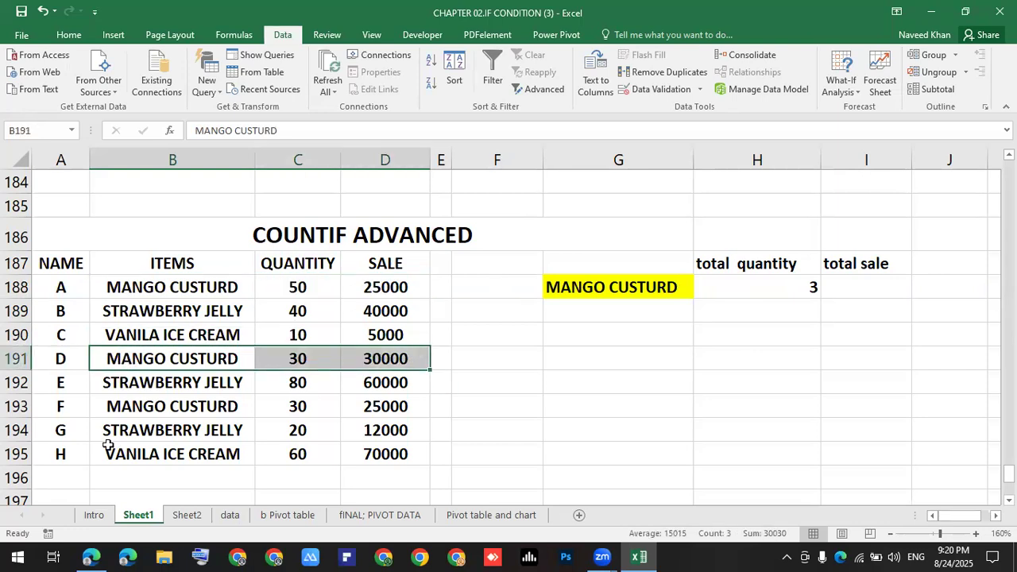
{"action": "left_click_drag", "start_coordinate": [126, 406], "coordinate": [393, 404]}
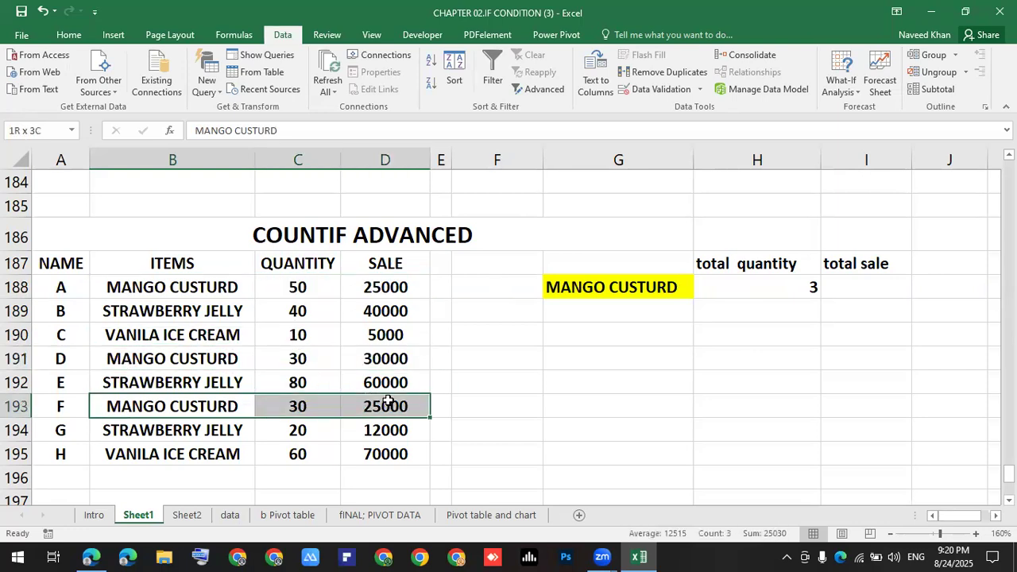
{"action": "left_click", "coordinate": [778, 310]}
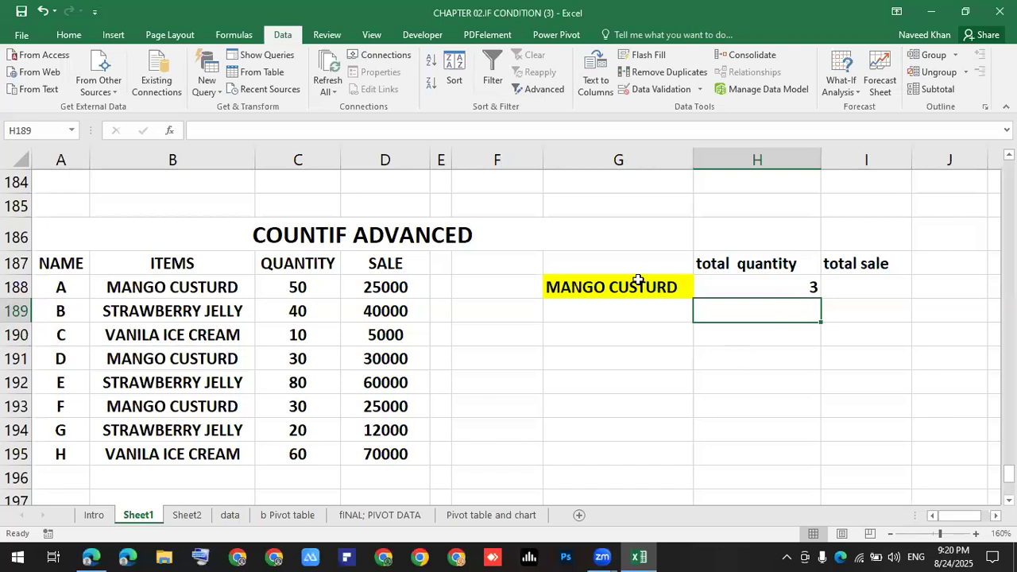
Step: Test the count in H188 by choosing VANILA ICE CREAM and then STRAWBERRY JELLY from the drop-down list in G188
{"action": "left_click", "coordinate": [672, 287]}
{"action": "left_click", "coordinate": [701, 292]}
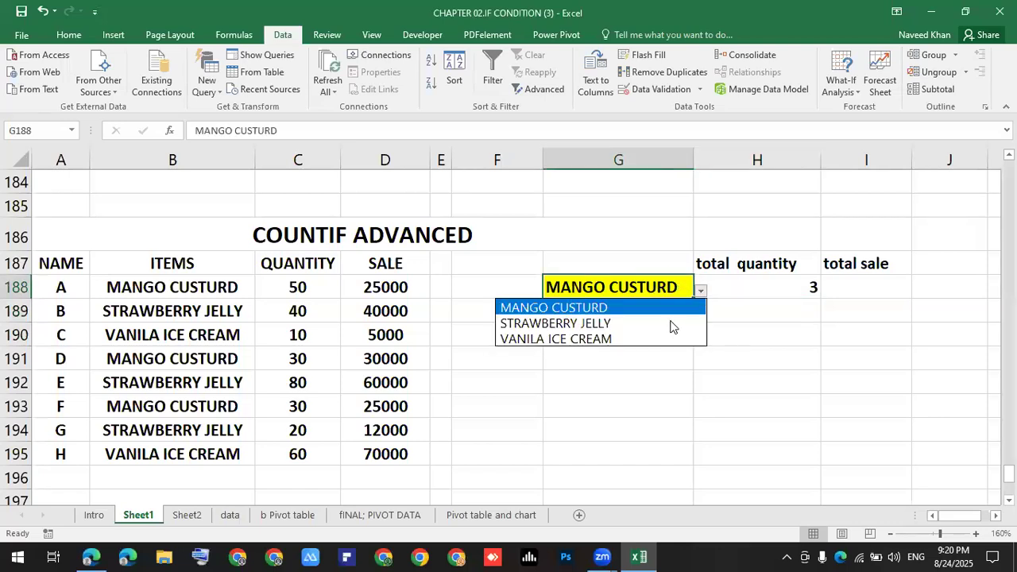
{"action": "left_click", "coordinate": [657, 337]}
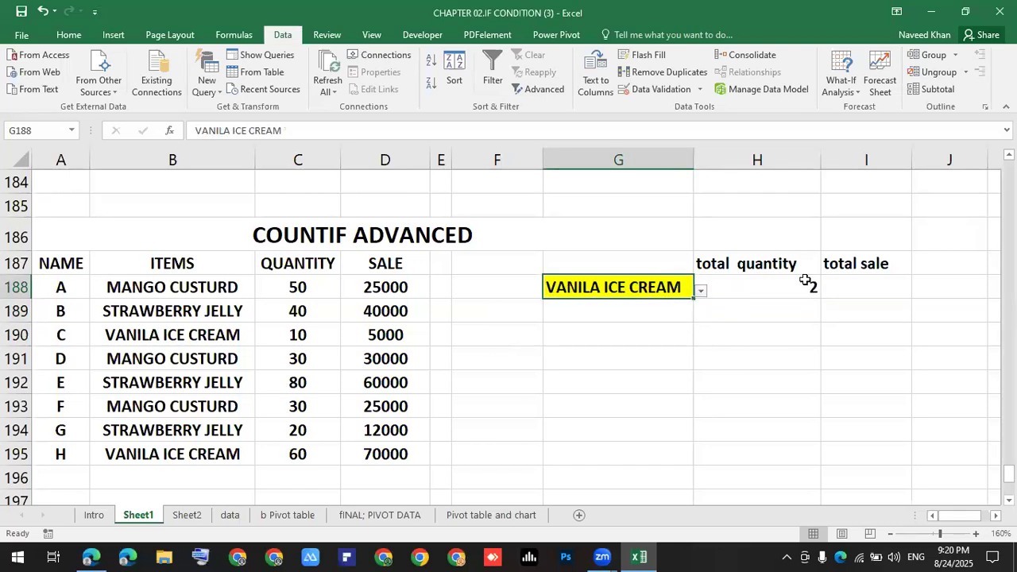
{"action": "left_click", "coordinate": [702, 292]}
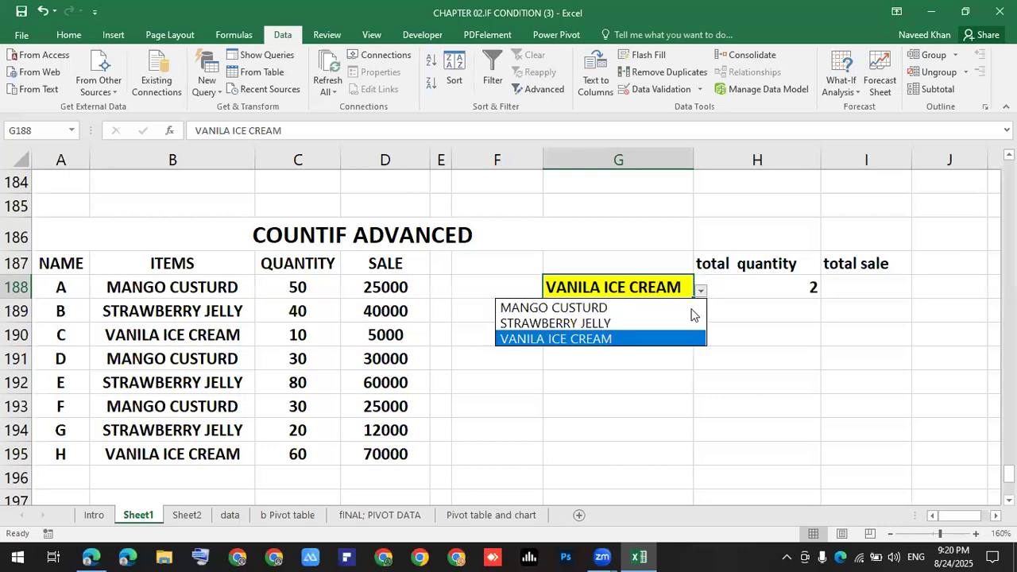
{"action": "left_click", "coordinate": [645, 324]}
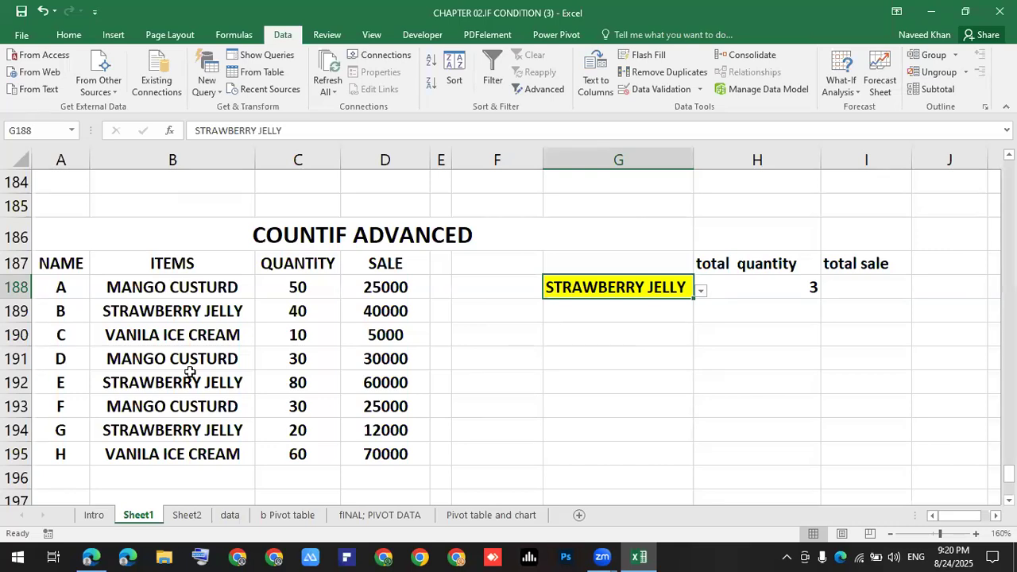
{"action": "left_click", "coordinate": [597, 411]}
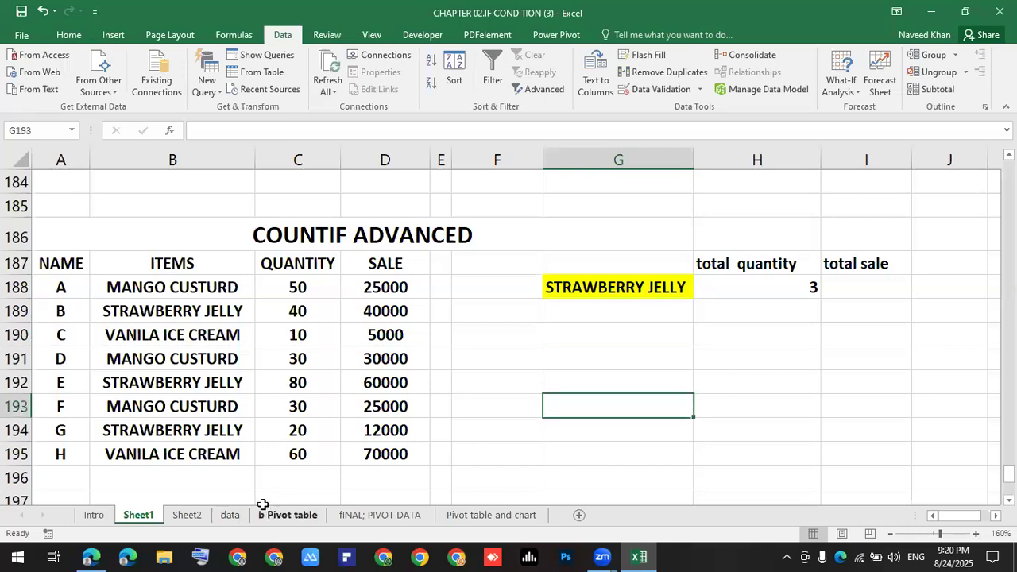
Step: Switch to Sheet2, which holds the SUMIFS / COUNTIFS table
{"action": "scroll", "coordinate": [264, 481], "scroll_direction": "down", "scroll_amount": 2}
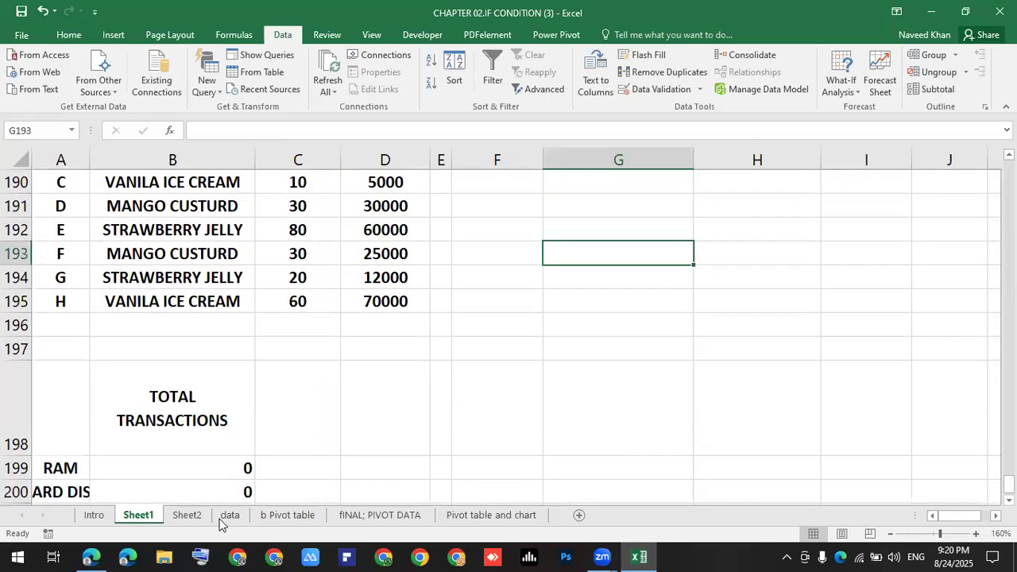
{"action": "left_click", "coordinate": [185, 518]}
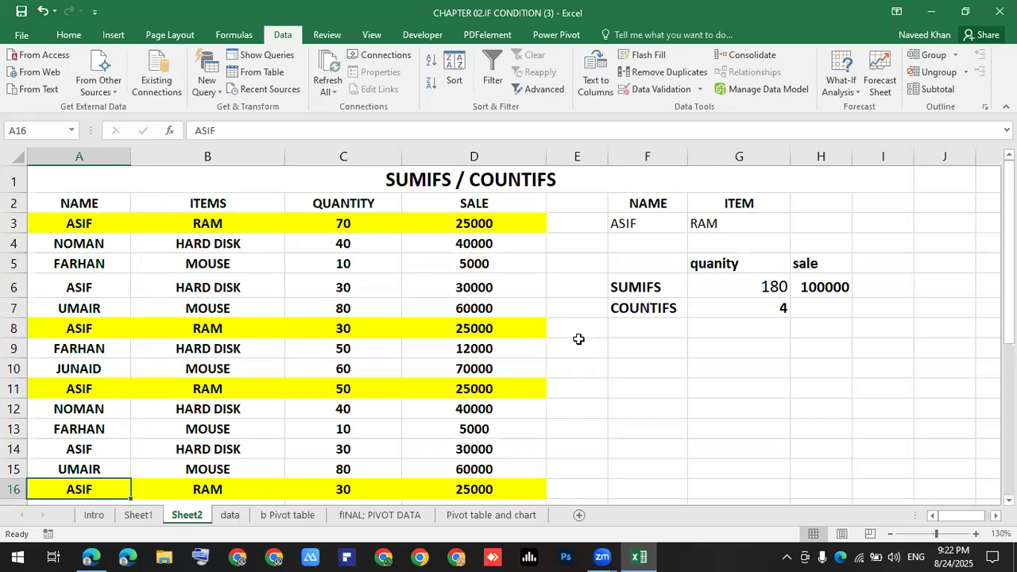
{"action": "left_click", "coordinate": [785, 388]}
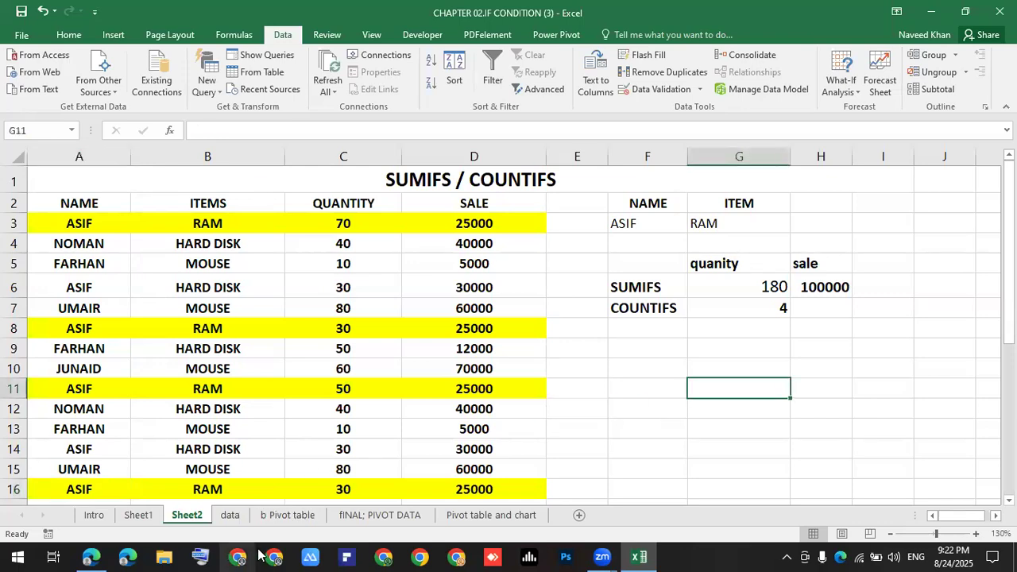
{"action": "left_click", "coordinate": [531, 158]}
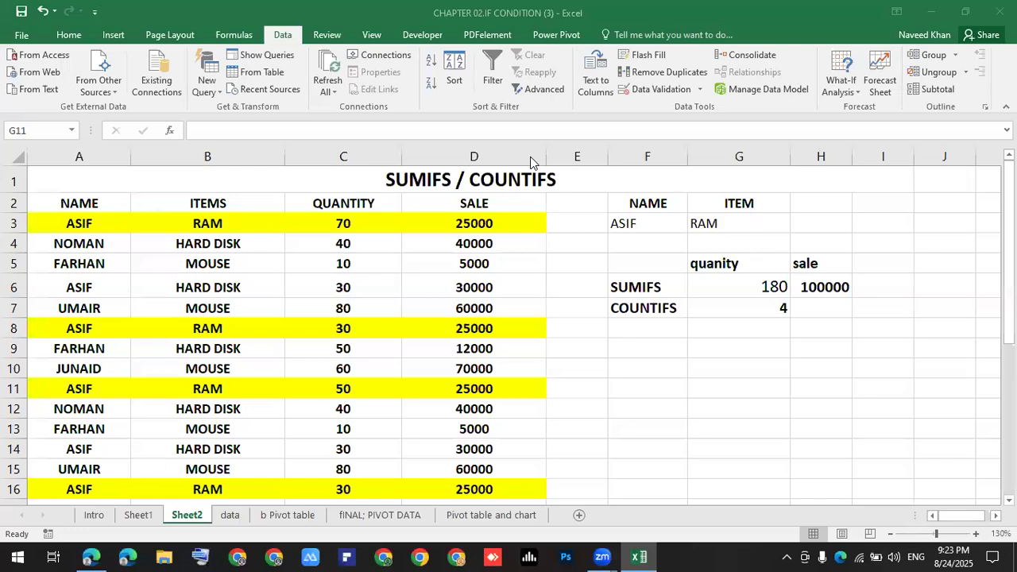
{"action": "left_click", "coordinate": [556, 312]}
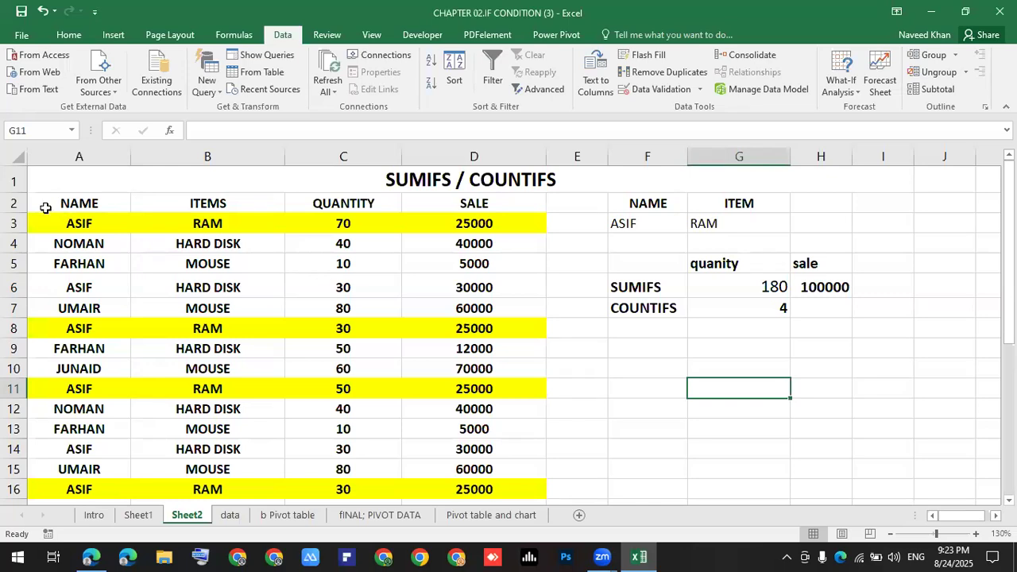
Step: Remove the yellow fill from the SUMIFS / COUNTIFS data table, cells A2:D18
{"action": "left_click_drag", "start_coordinate": [46, 205], "coordinate": [511, 472]}
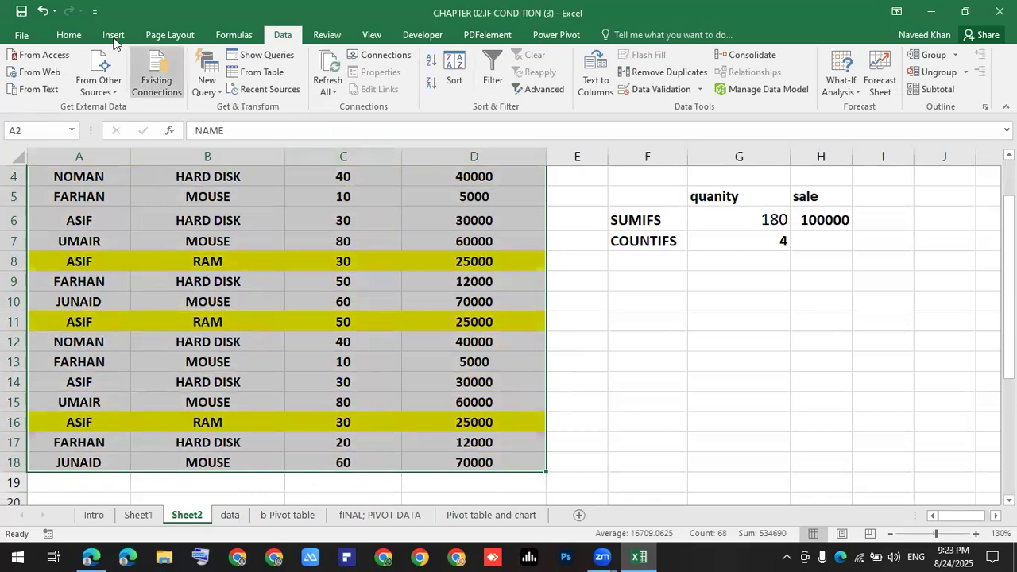
{"action": "left_click", "coordinate": [66, 35]}
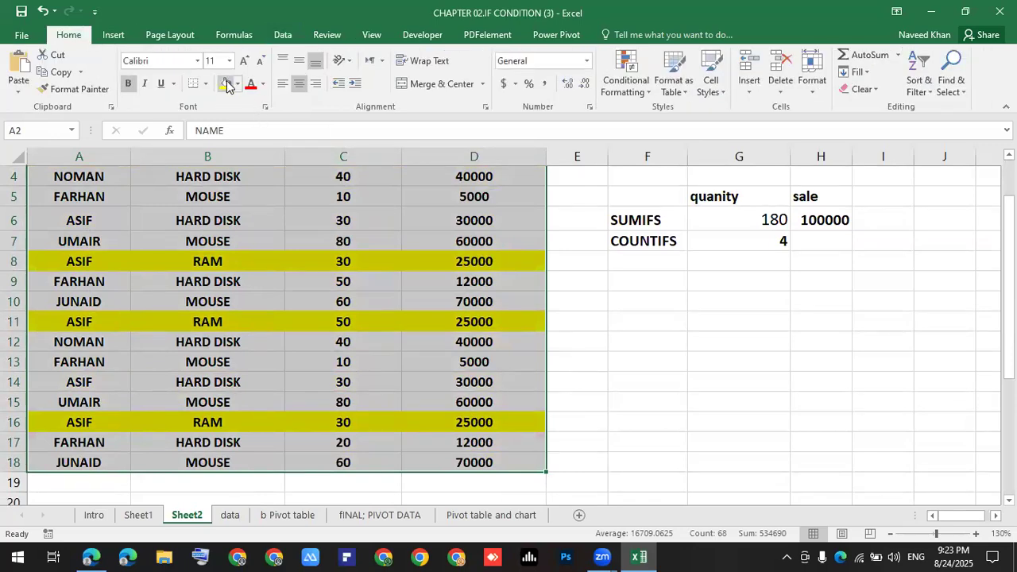
{"action": "left_click", "coordinate": [236, 84]}
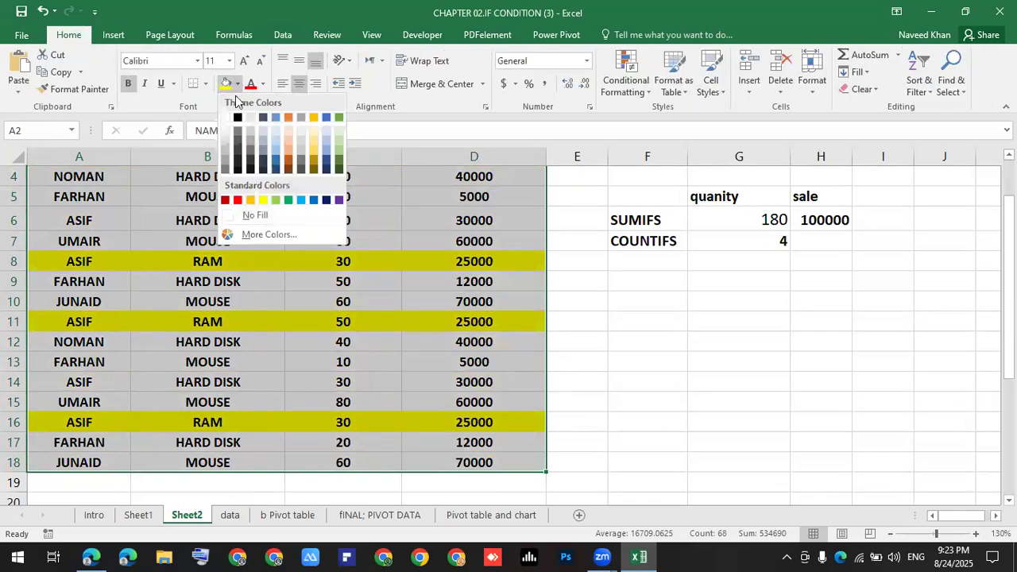
{"action": "left_click", "coordinate": [242, 215]}
{"action": "scroll", "coordinate": [652, 397], "scroll_direction": "up", "scroll_amount": 1}
{"action": "left_click", "coordinate": [648, 407]}
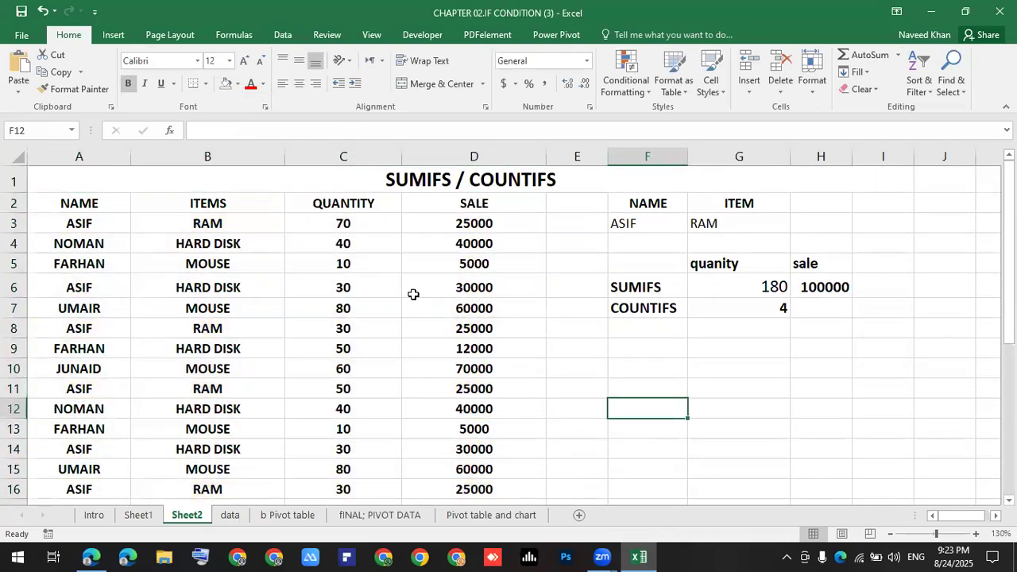
Step: Clear the name and item criteria in F3:G3 and the existing SUMIFS and COUNTIFS formulas in G6:H7
{"action": "left_click", "coordinate": [749, 345]}
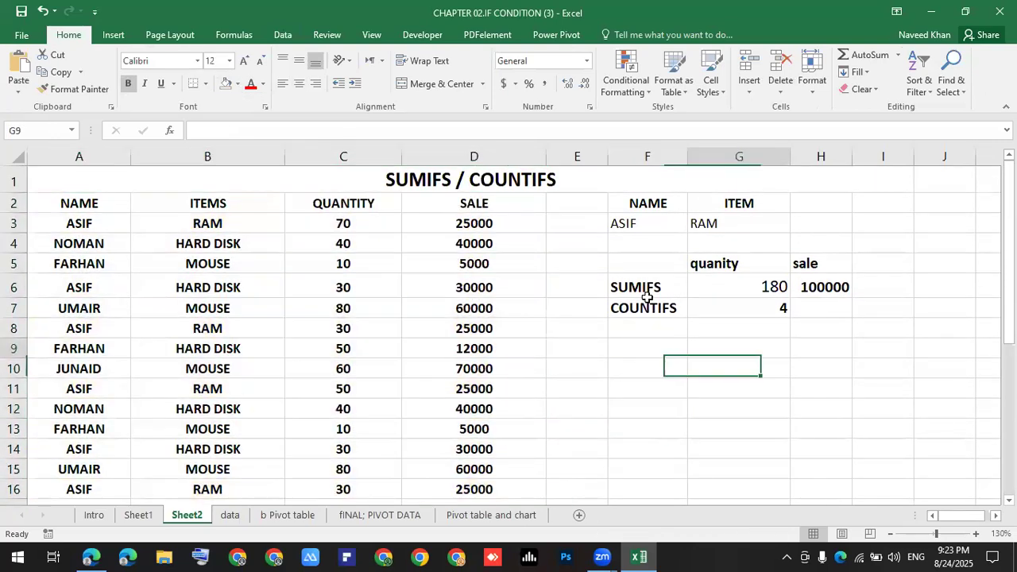
{"action": "left_click_drag", "start_coordinate": [631, 223], "coordinate": [698, 225]}
{"action": "key", "text": "Delete"}
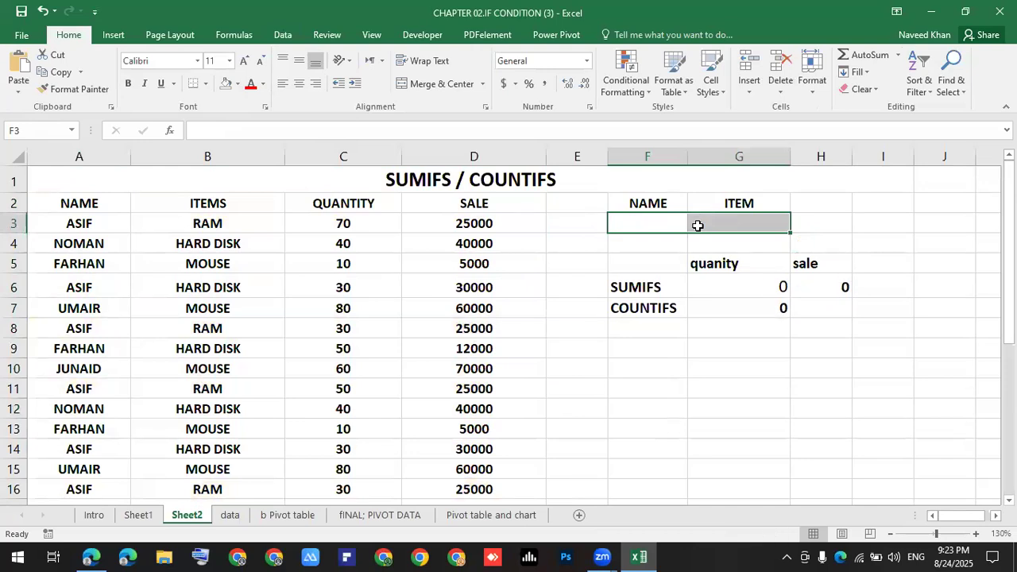
{"action": "left_click_drag", "start_coordinate": [767, 283], "coordinate": [812, 312]}
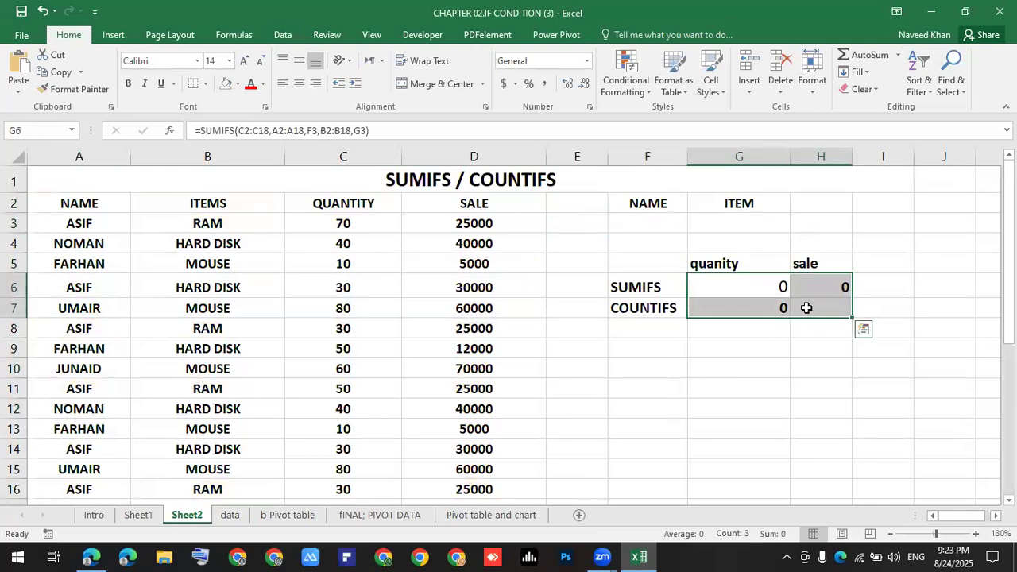
{"action": "key", "text": "Delete"}
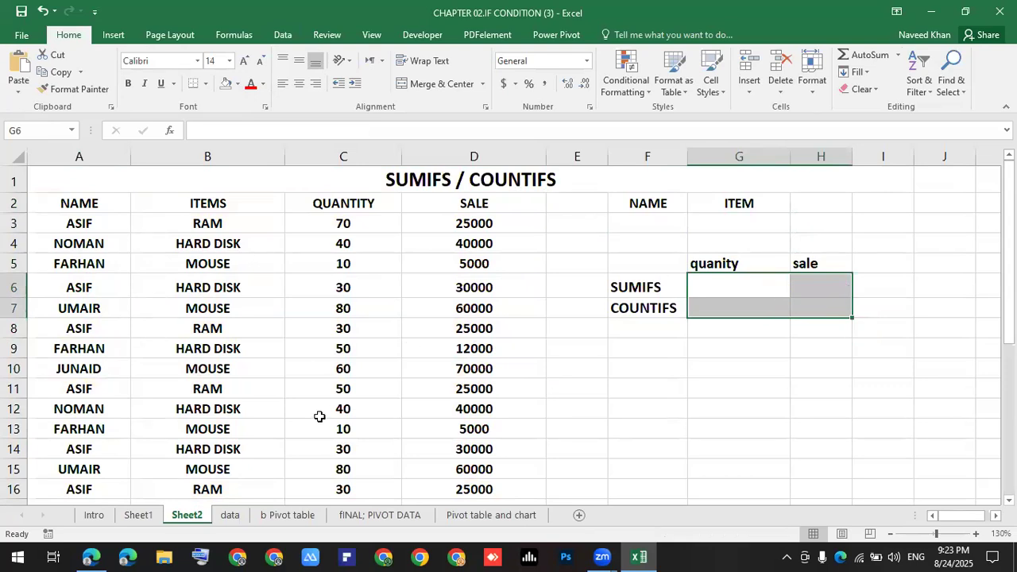
Step: Review the SUMIF ADVANCED example on Sheet1, then return to the SUMIFS / COUNTIFS table on Sheet2
{"action": "left_click", "coordinate": [140, 516]}
{"action": "scroll", "coordinate": [352, 364], "scroll_direction": "up", "scroll_amount": 3}
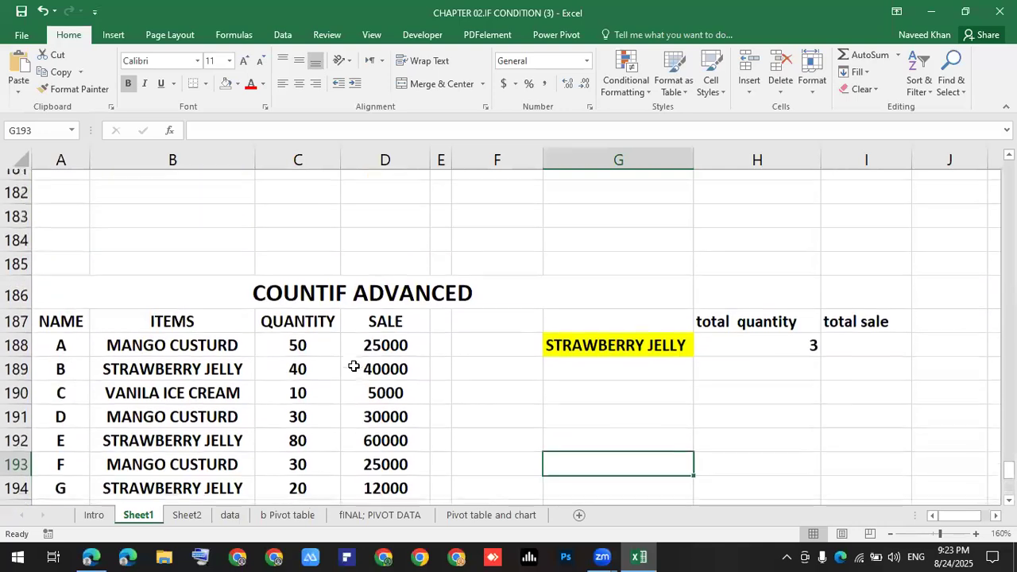
{"action": "scroll", "coordinate": [350, 310], "scroll_direction": "up", "scroll_amount": 8}
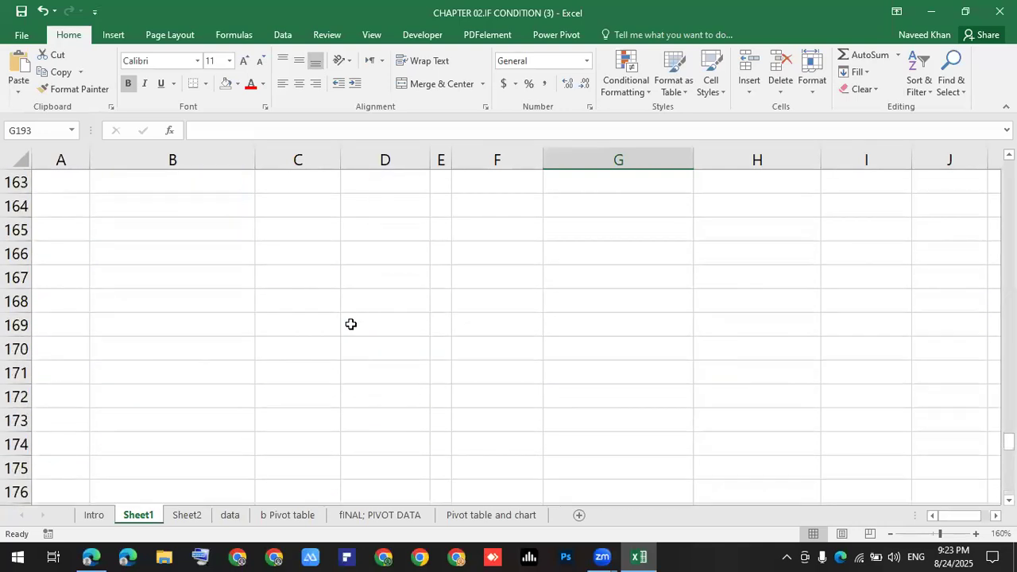
{"action": "scroll", "coordinate": [351, 324], "scroll_direction": "up", "scroll_amount": 2}
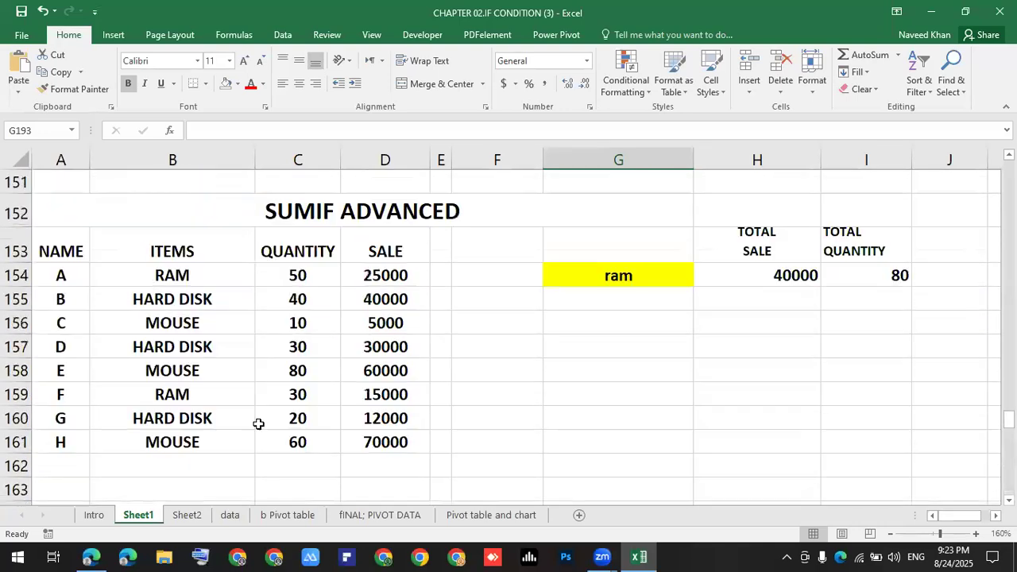
{"action": "left_click", "coordinate": [187, 515]}
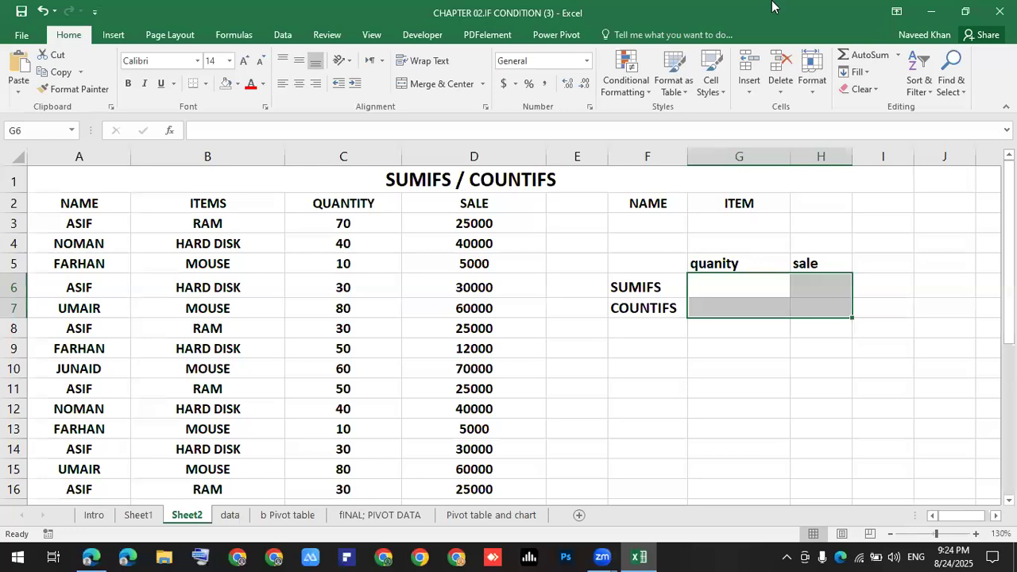
Step: Examine the name and item pairs in rows 3, 4 and 6 of the data table, plus the empty criteria and result cells
{"action": "left_click", "coordinate": [760, 365]}
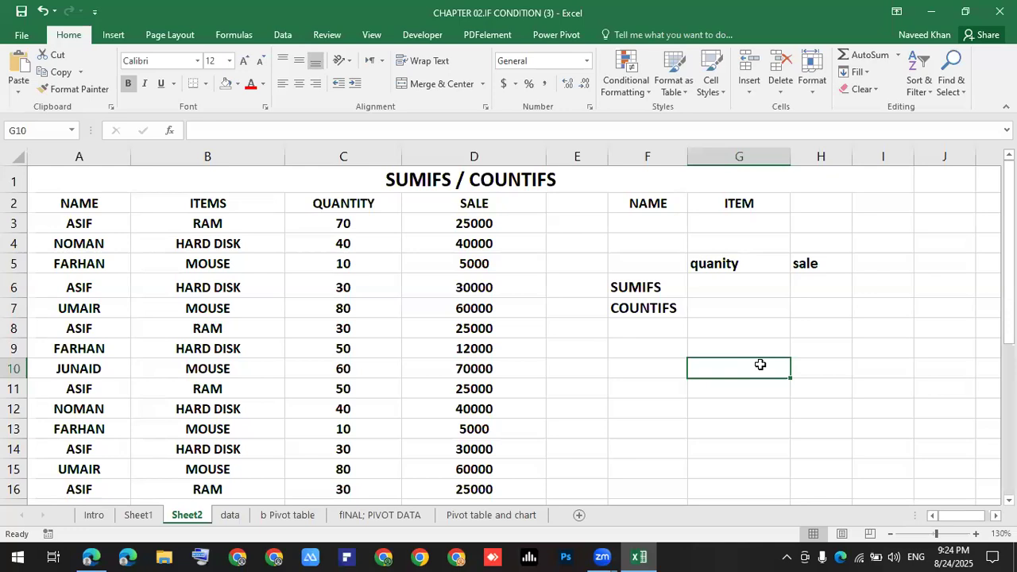
{"action": "left_click", "coordinate": [207, 223]}
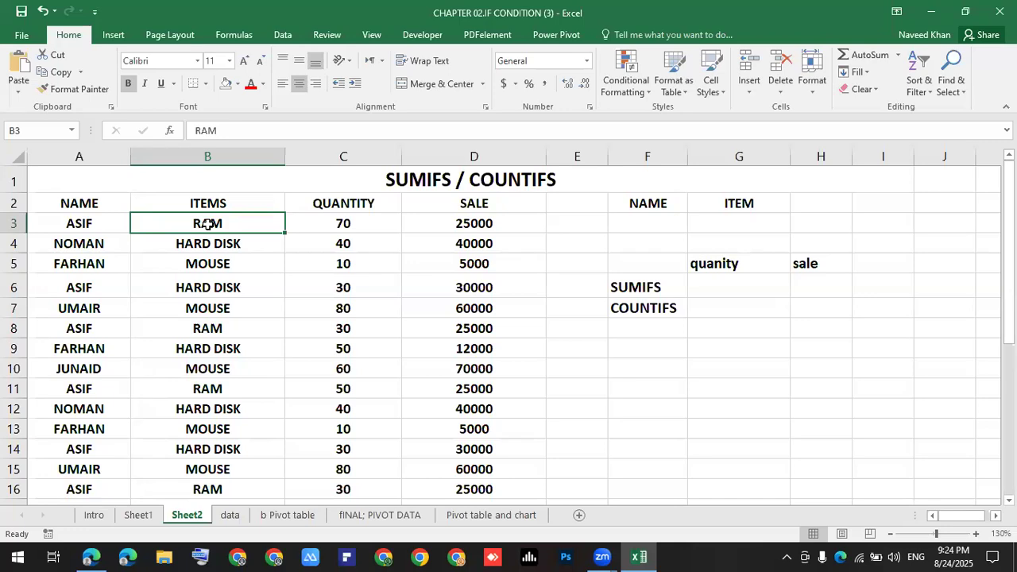
{"action": "left_click_drag", "start_coordinate": [59, 223], "coordinate": [200, 224]}
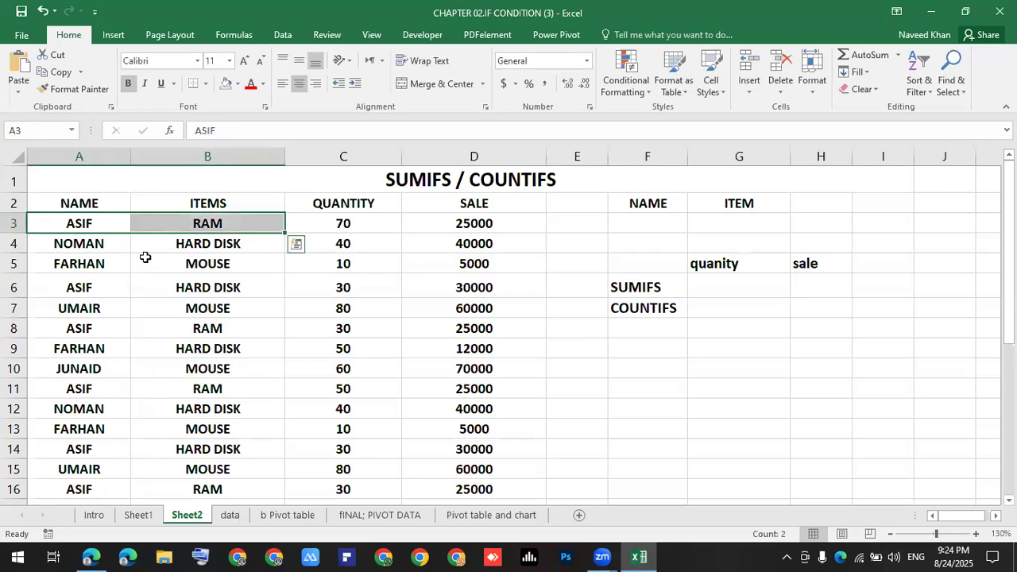
{"action": "left_click", "coordinate": [101, 284]}
{"action": "left_click_drag", "start_coordinate": [101, 284], "coordinate": [169, 291]}
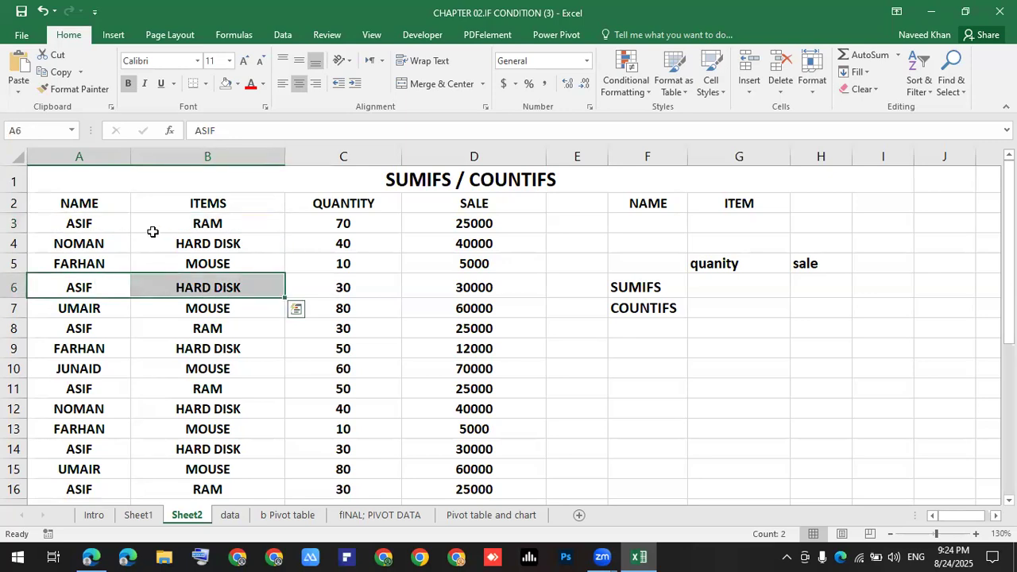
{"action": "left_click_drag", "start_coordinate": [74, 244], "coordinate": [199, 249]}
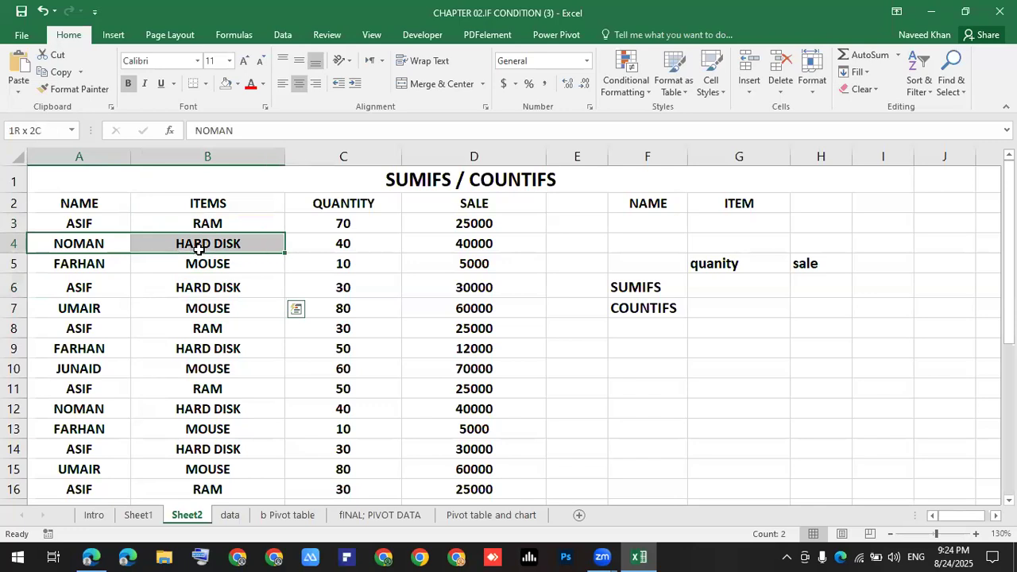
{"action": "left_click_drag", "start_coordinate": [199, 249], "coordinate": [198, 249]}
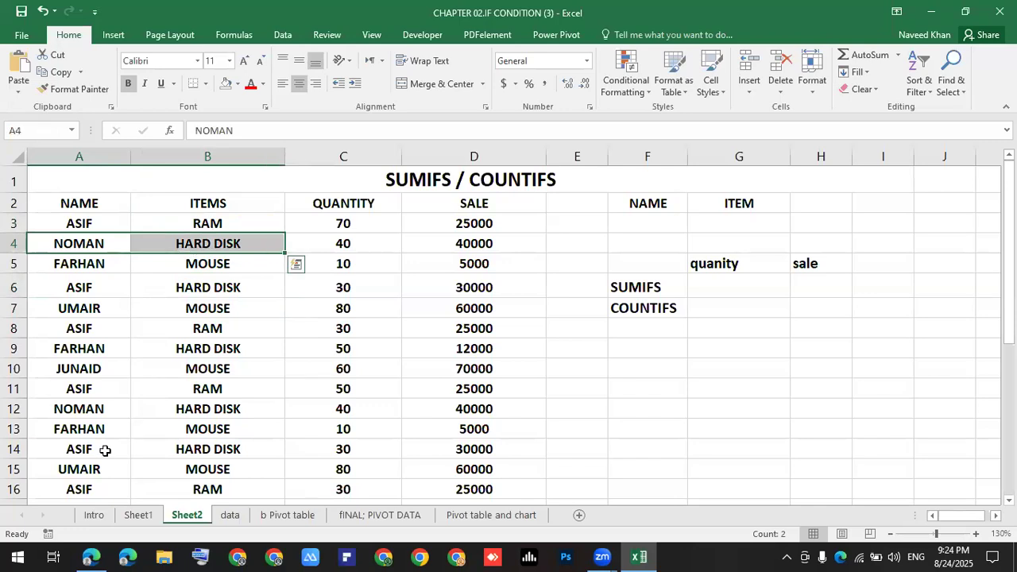
{"action": "scroll", "coordinate": [103, 450], "scroll_direction": "down", "scroll_amount": 1}
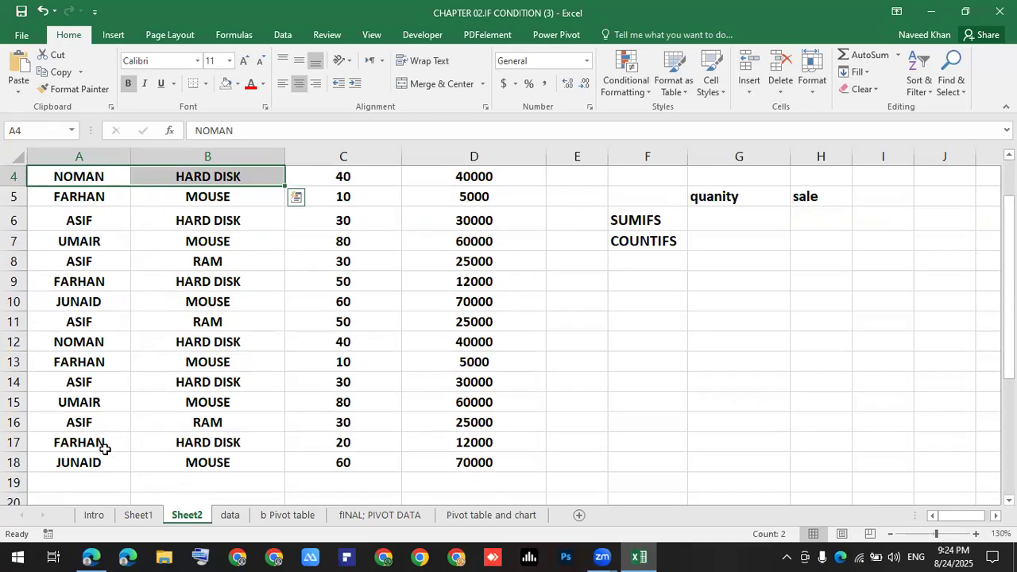
{"action": "left_click", "coordinate": [739, 322]}
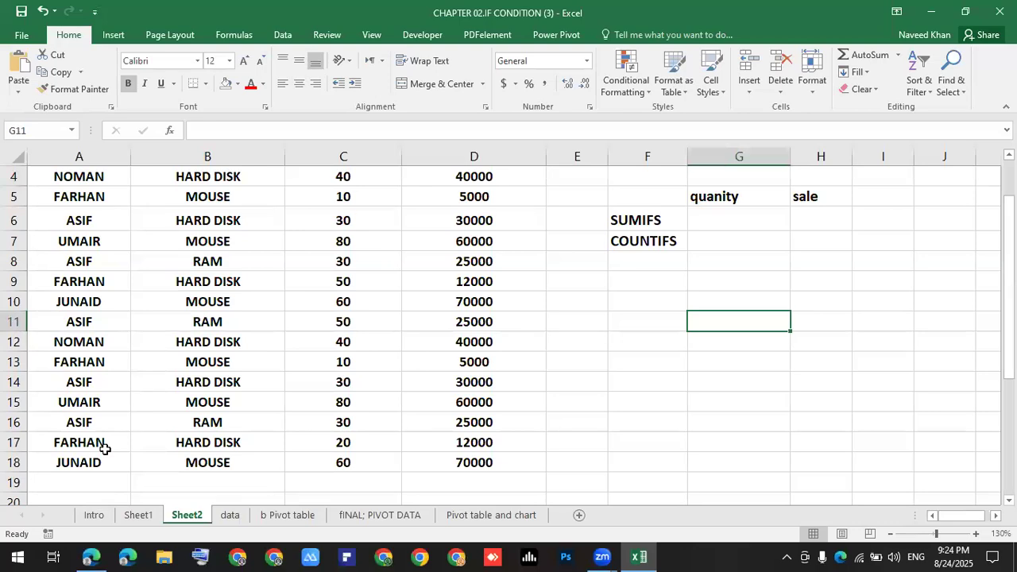
{"action": "scroll", "coordinate": [821, 368], "scroll_direction": "up", "scroll_amount": 1}
{"action": "left_click", "coordinate": [821, 368]}
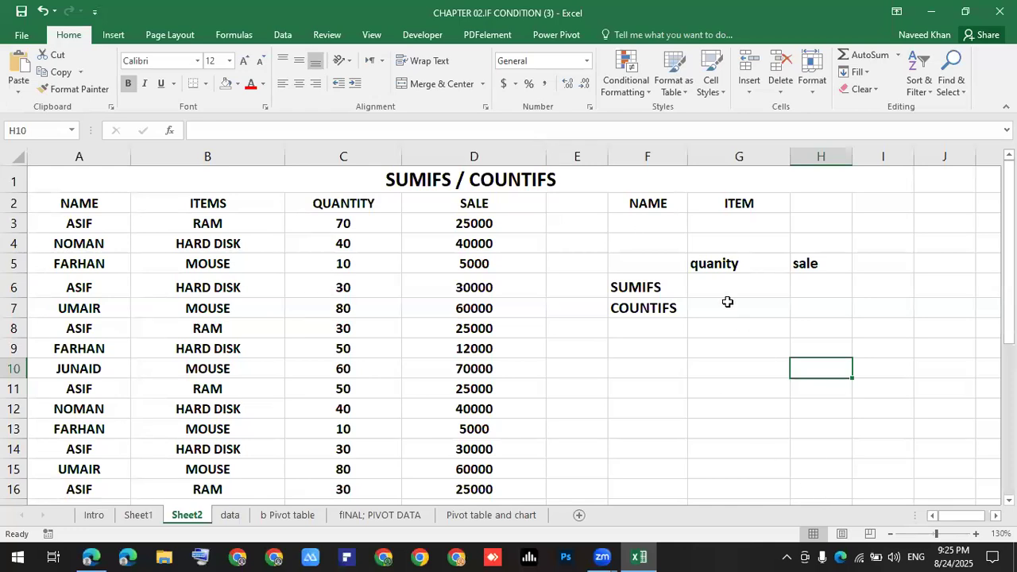
{"action": "left_click", "coordinate": [658, 226]}
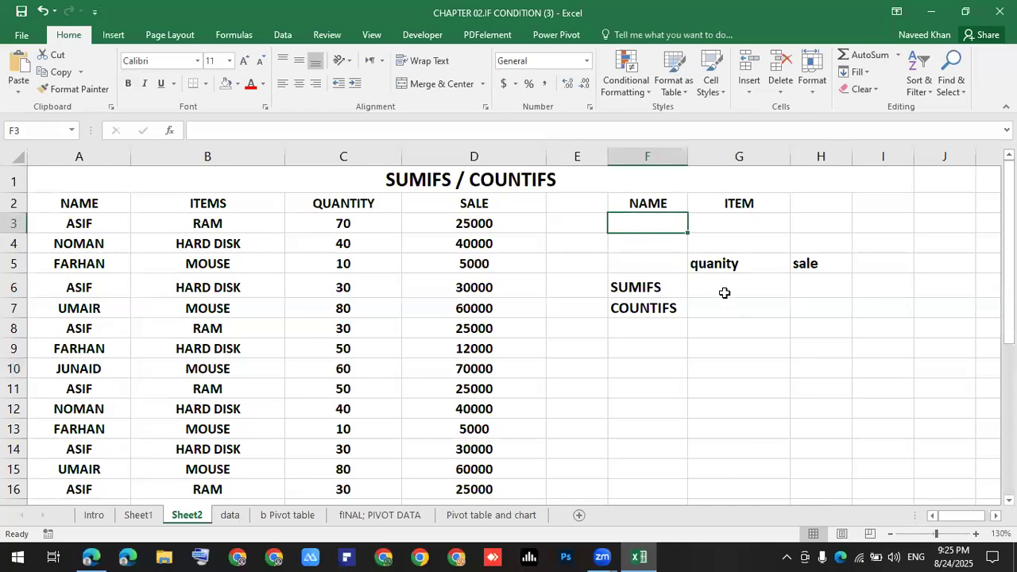
{"action": "left_click_drag", "start_coordinate": [722, 288], "coordinate": [807, 326]}
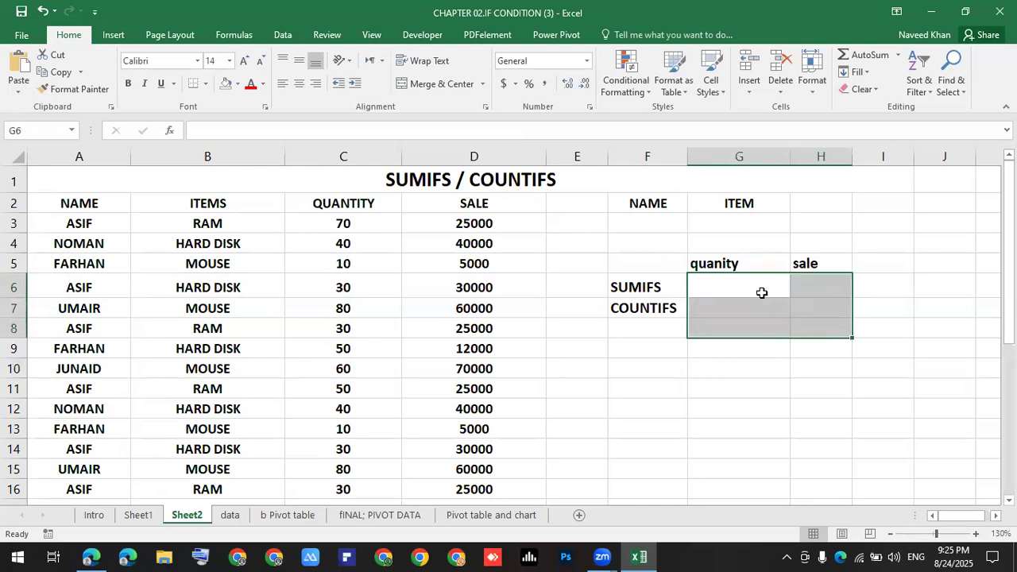
Step: Start a SUMIFS formula in G6 with the QUANTITY column C2:C18 as the sum range
{"action": "left_click", "coordinate": [754, 290]}
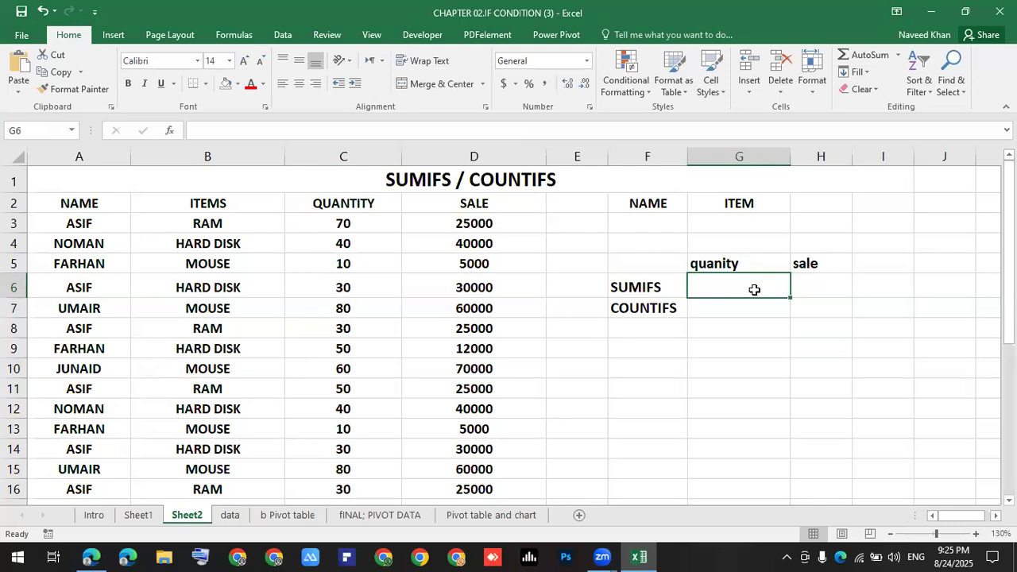
{"action": "type", "text": "="}
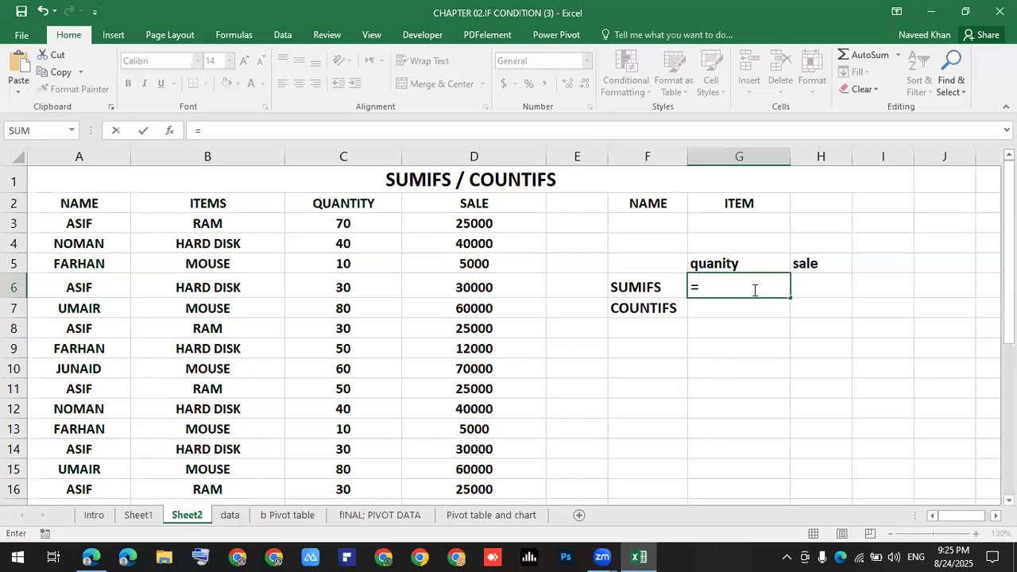
{"action": "type", "text": "sumifs"}
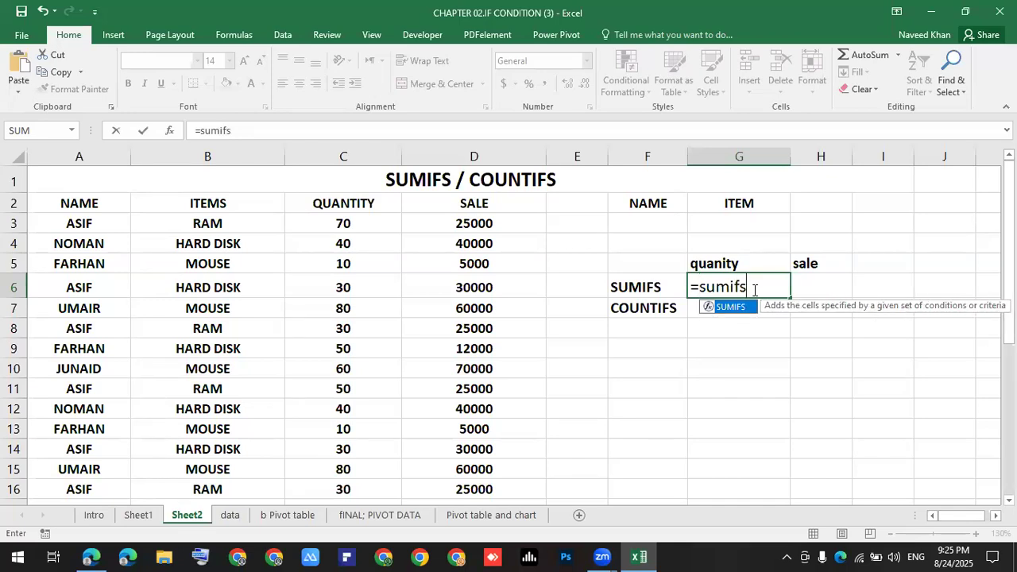
{"action": "key", "text": "Tab"}
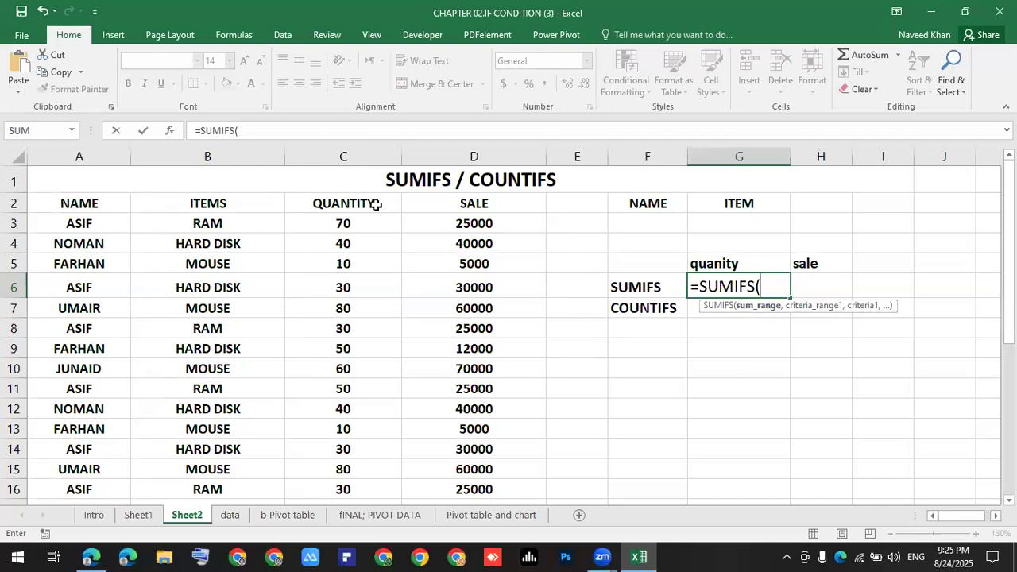
{"action": "left_click_drag", "start_coordinate": [341, 204], "coordinate": [345, 463]}
{"action": "scroll", "coordinate": [381, 418], "scroll_direction": "up", "scroll_amount": 1}
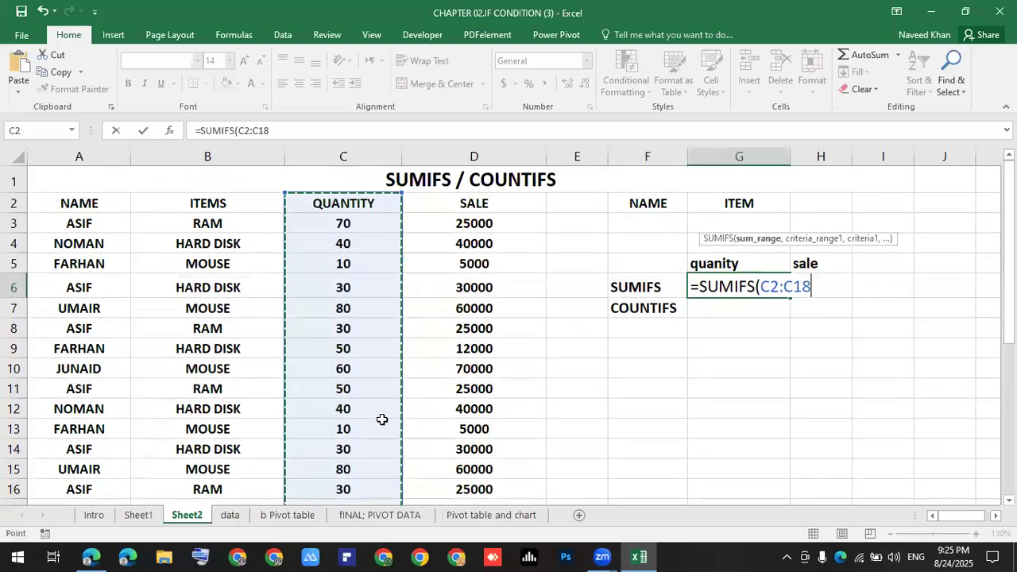
{"action": "type", "text": ","}
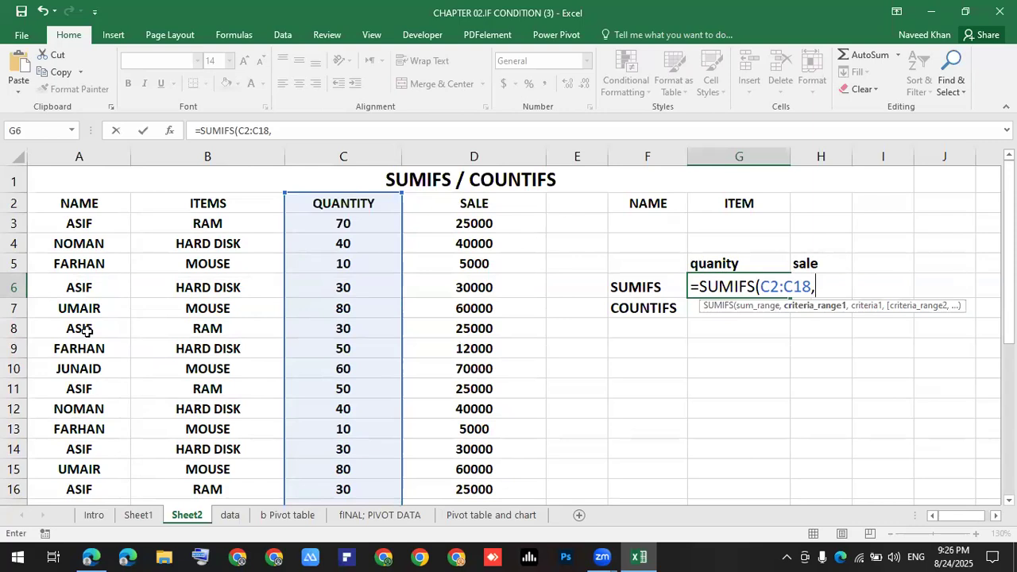
Step: Add the NAME column A2:A18 as the first criteria range of the SUMIFS formula, with F3 as its criterion
{"action": "left_click_drag", "start_coordinate": [80, 201], "coordinate": [83, 464]}
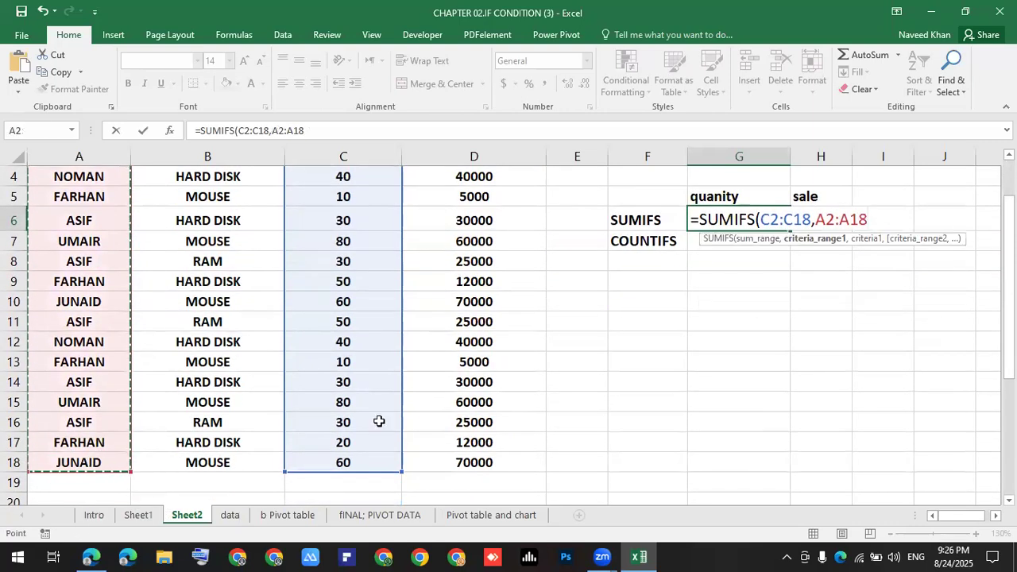
{"action": "scroll", "coordinate": [379, 421], "scroll_direction": "up", "scroll_amount": 1}
{"action": "type", "text": ","}
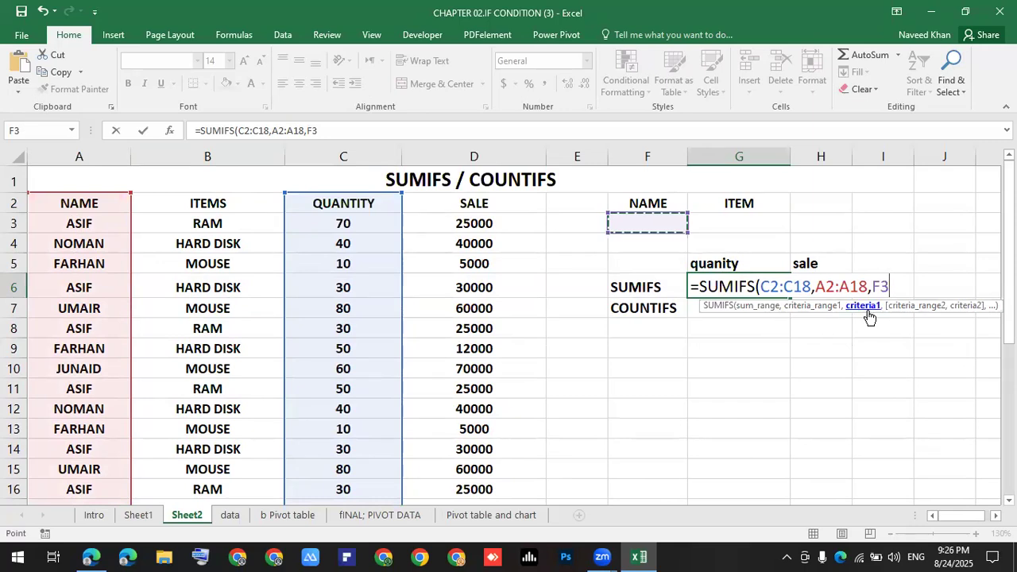
{"action": "type", "text": ","}
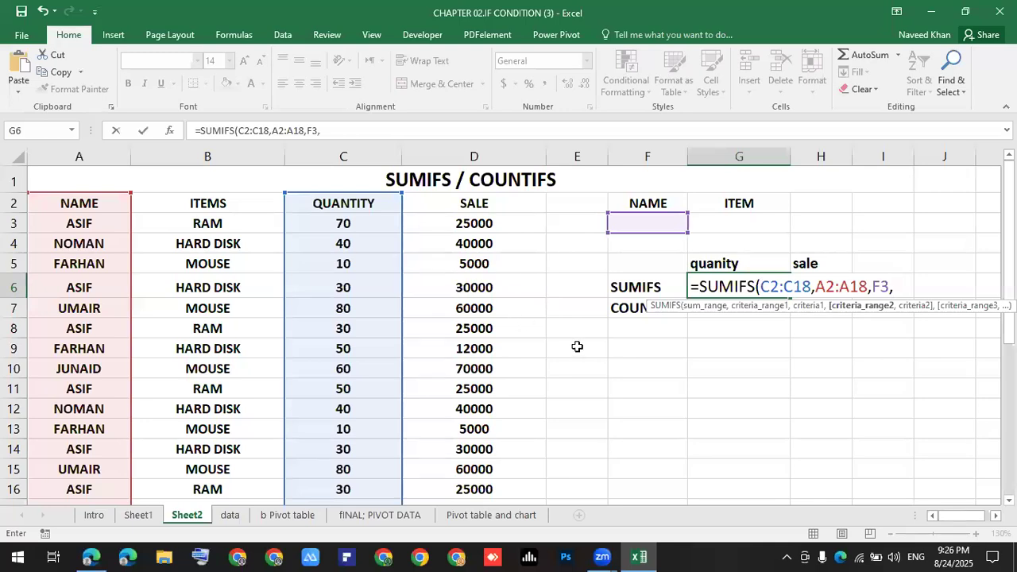
Step: Add the ITEMS column B2:B18 as the second criteria range with G3 as its criterion, and complete the SUMIFS formula
{"action": "left_click_drag", "start_coordinate": [223, 198], "coordinate": [199, 461]}
{"action": "scroll", "coordinate": [436, 449], "scroll_direction": "up", "scroll_amount": 1}
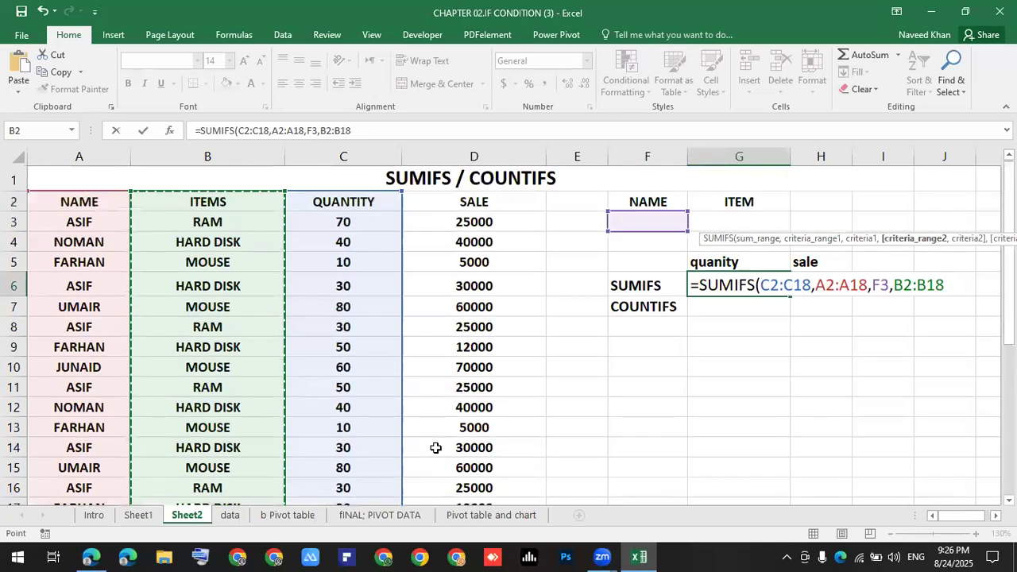
{"action": "type", "text": ","}
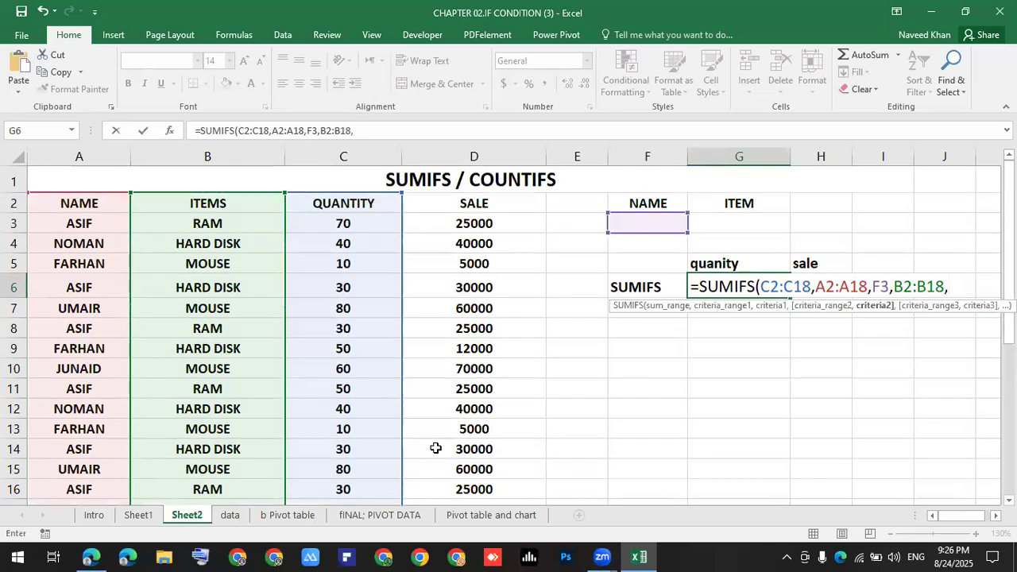
{"action": "left_click", "coordinate": [717, 225]}
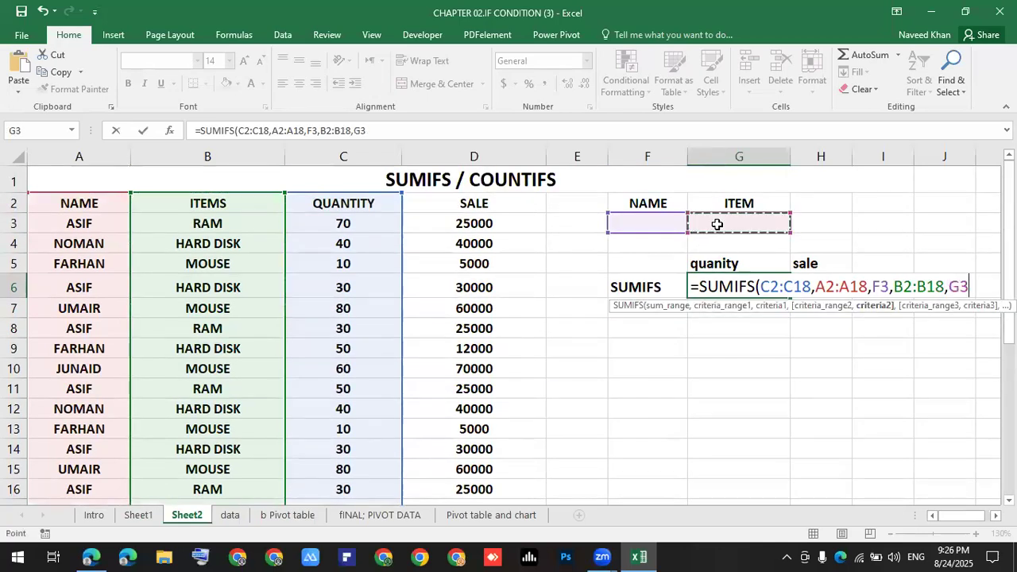
{"action": "type", "text": ")"}
{"action": "key", "text": "Return"}
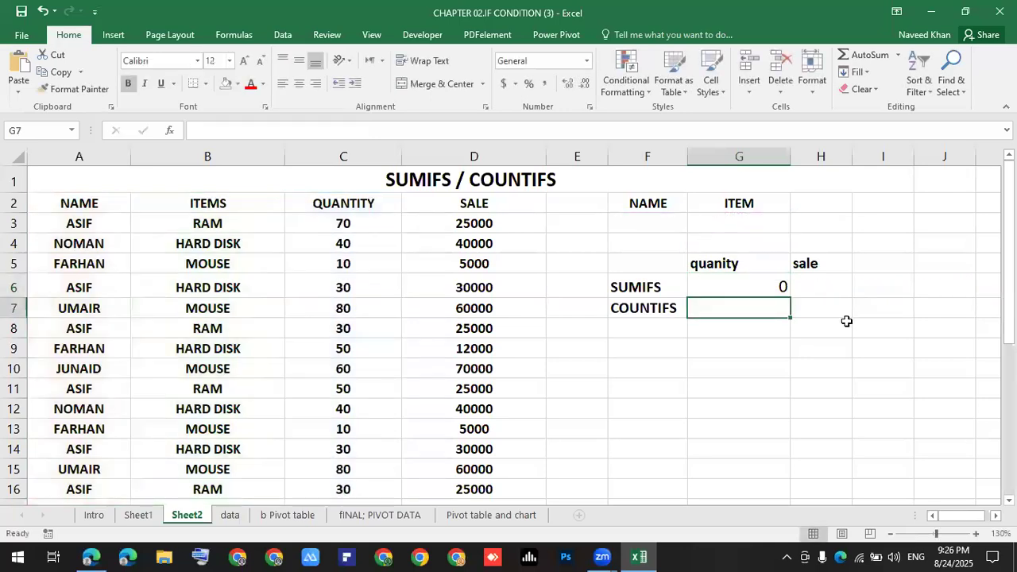
Step: Enter the name from A3 as the NAME criterion in F3
{"action": "left_click", "coordinate": [768, 287]}
{"action": "left_click", "coordinate": [644, 224]}
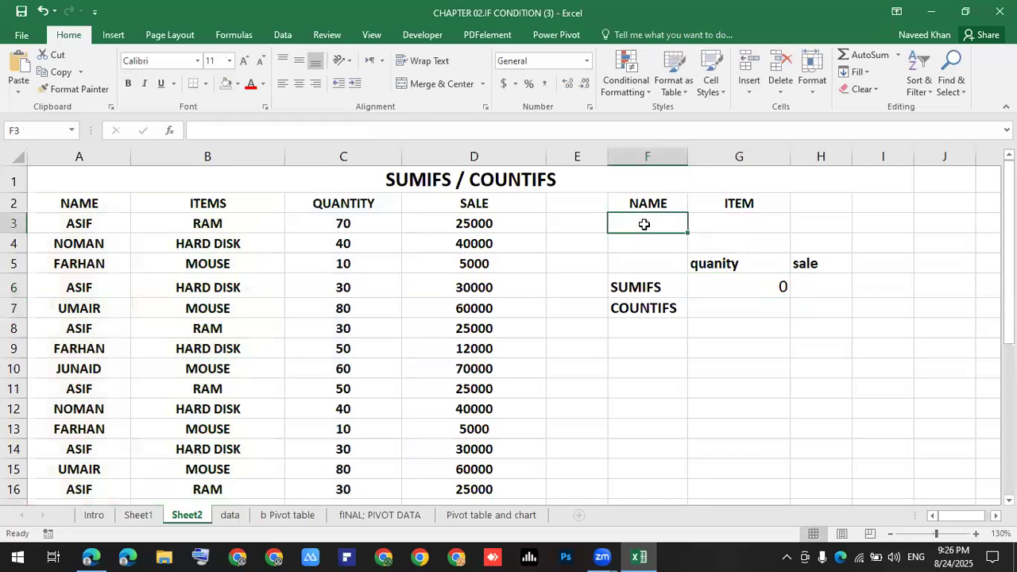
{"action": "type", "text": "ASIF"}
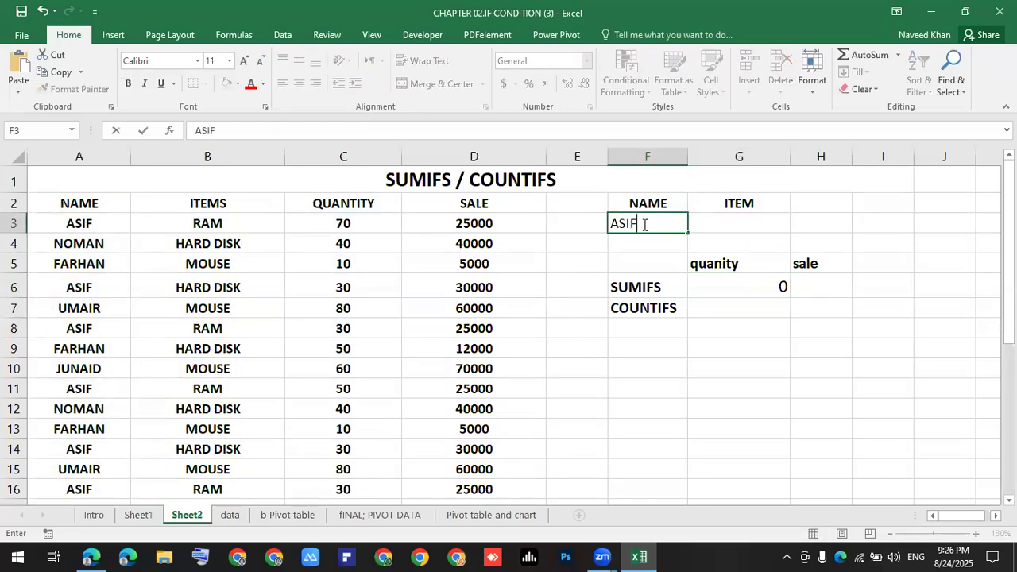
{"action": "key", "text": "Tab"}
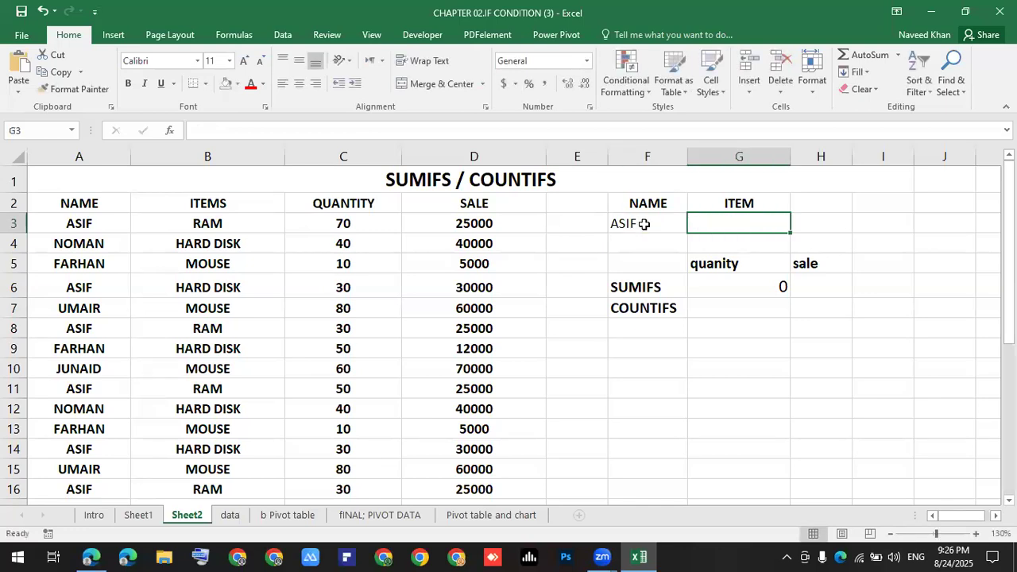
Step: Enter RAM as the ITEM criterion in G3
{"action": "type", "text": "RAM"}
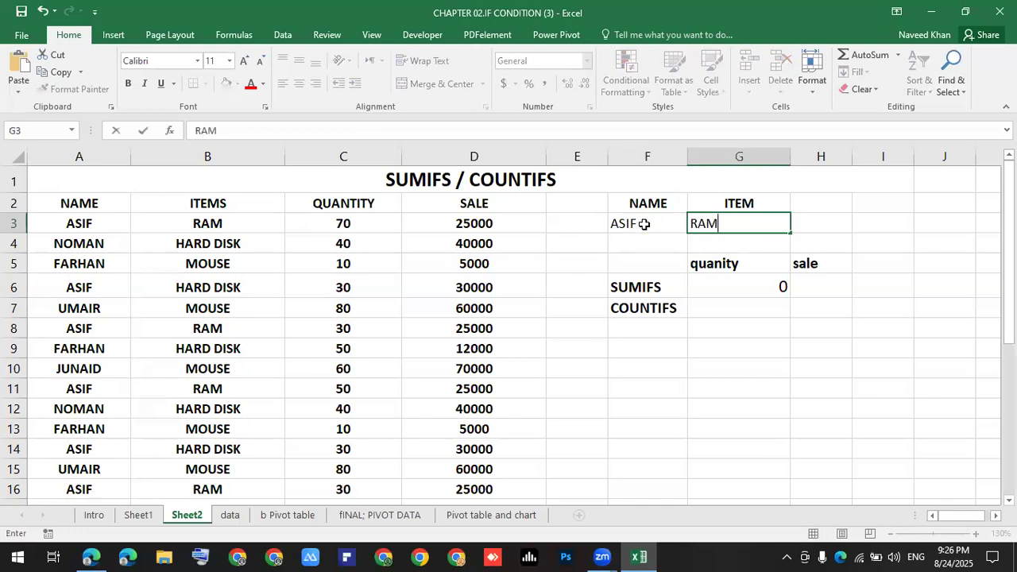
{"action": "key", "text": "Return"}
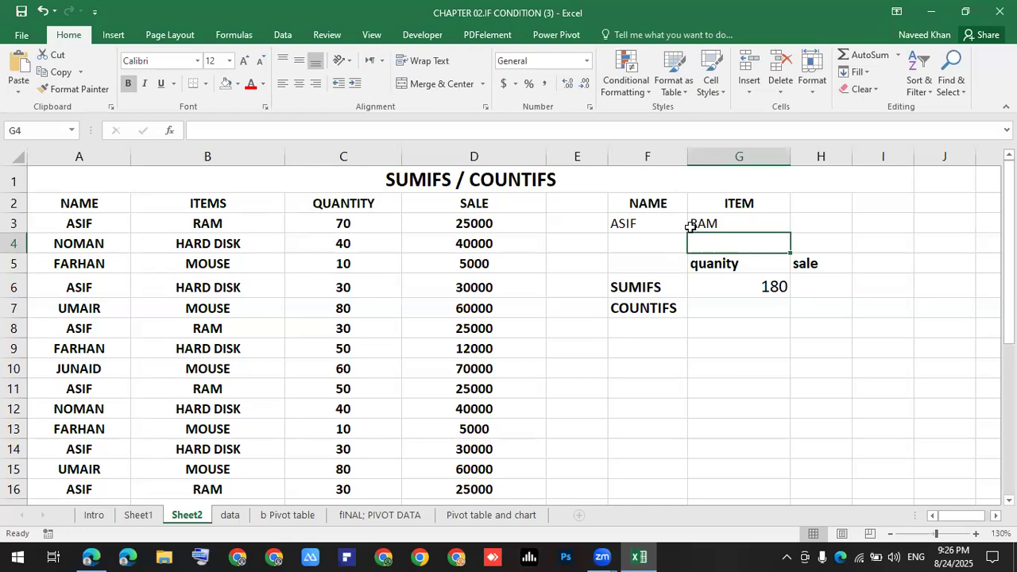
Step: Change the ITEM criterion in G3 to HARD DISK
{"action": "left_click", "coordinate": [716, 223]}
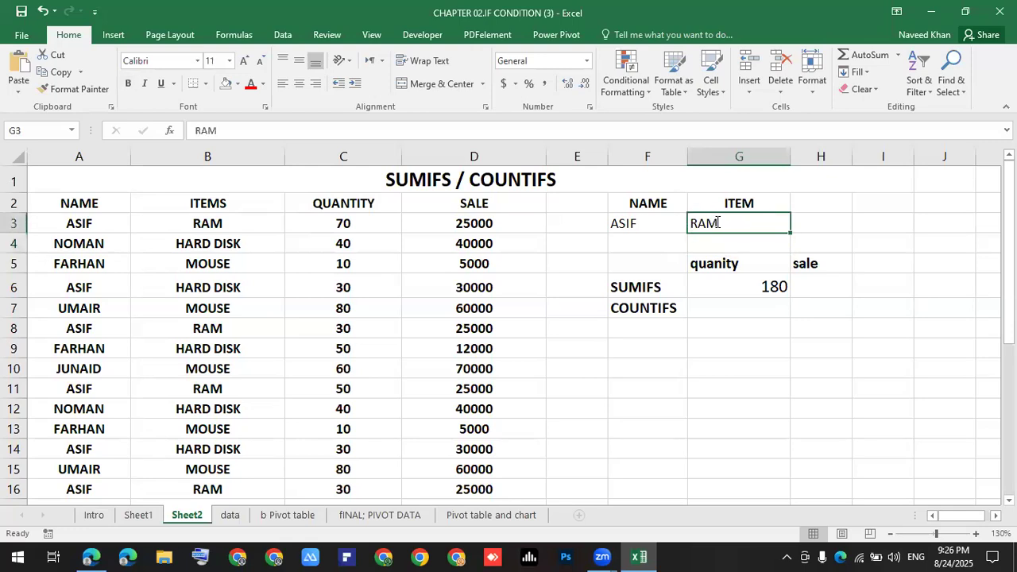
{"action": "key", "text": "BackSpace"}
{"action": "type", "text": "HARDD"}
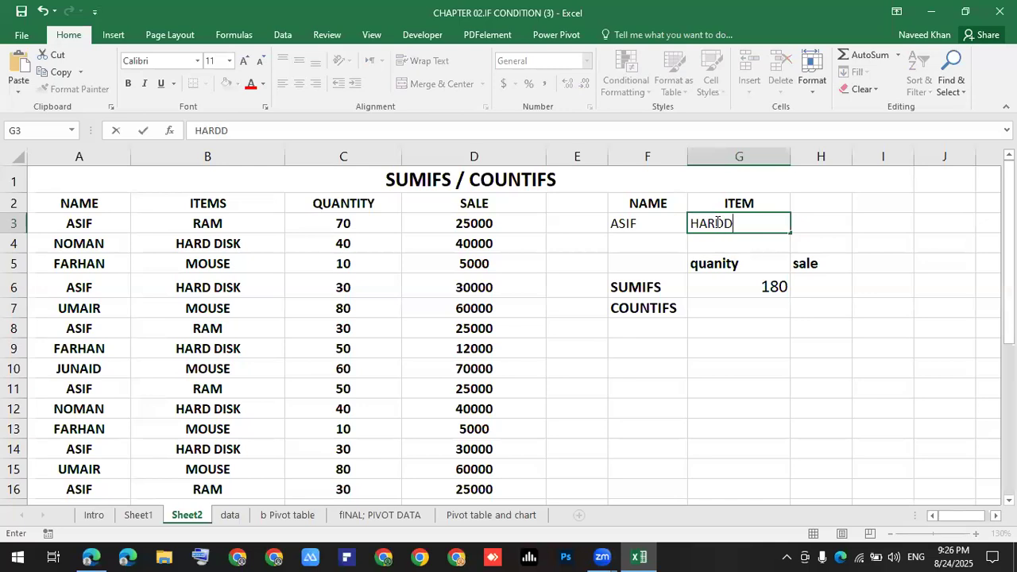
{"action": "key", "text": "BackSpace"}
{"action": "type", "text": "DS"}
{"action": "key", "text": "BackSpace"}
{"action": "type", "text": "ISK"}
{"action": "key", "text": "Return"}
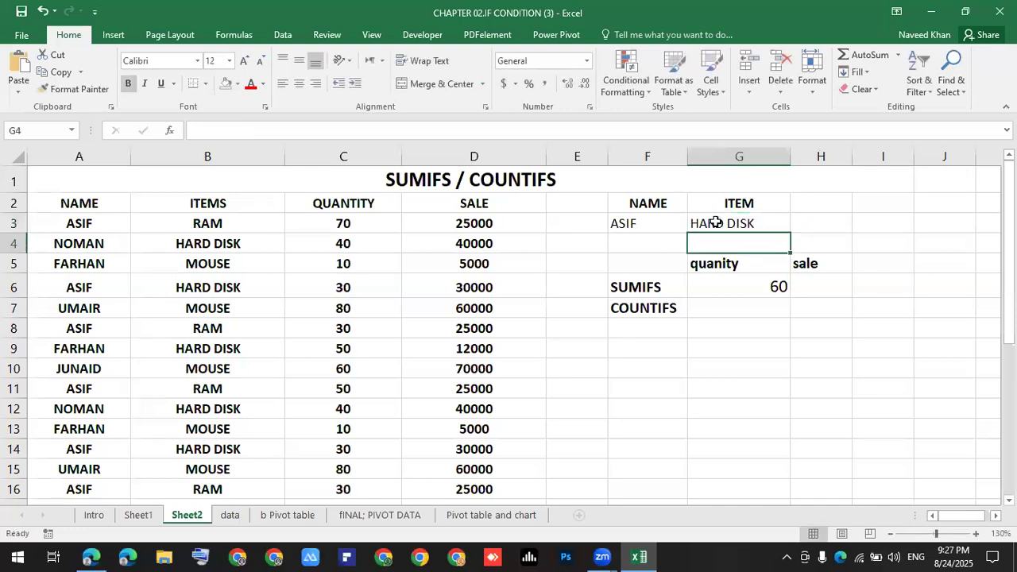
Step: Start a SUMIFS formula in H6 with the SALE column D2:D18 as the sum range
{"action": "left_click", "coordinate": [768, 286]}
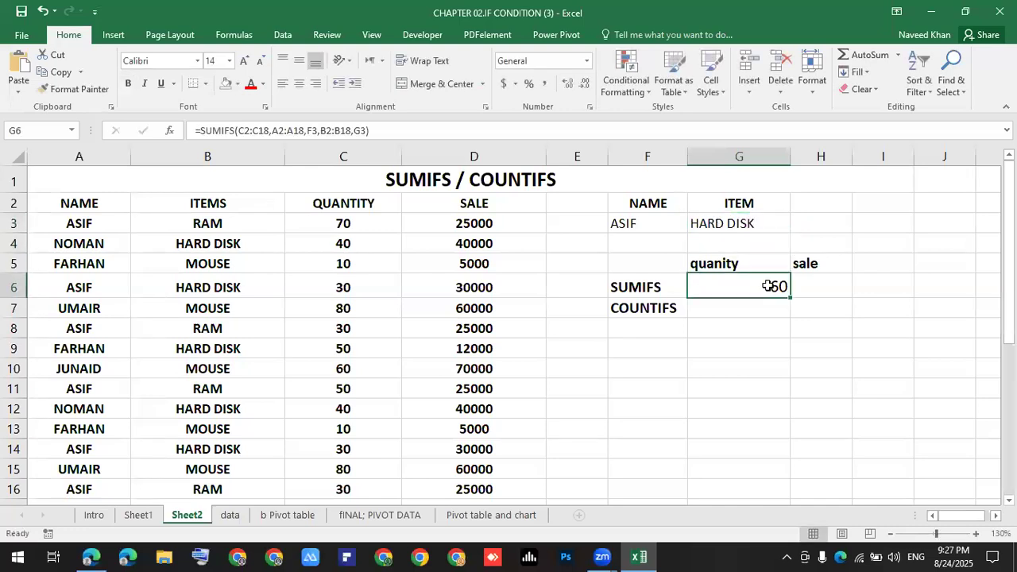
{"action": "left_click", "coordinate": [825, 286]}
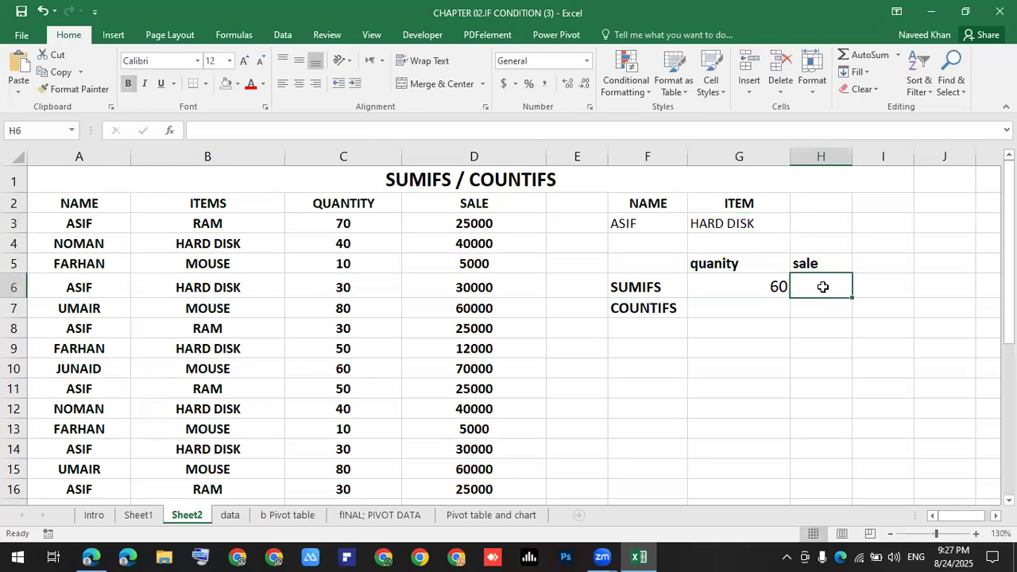
{"action": "type", "text": "="}
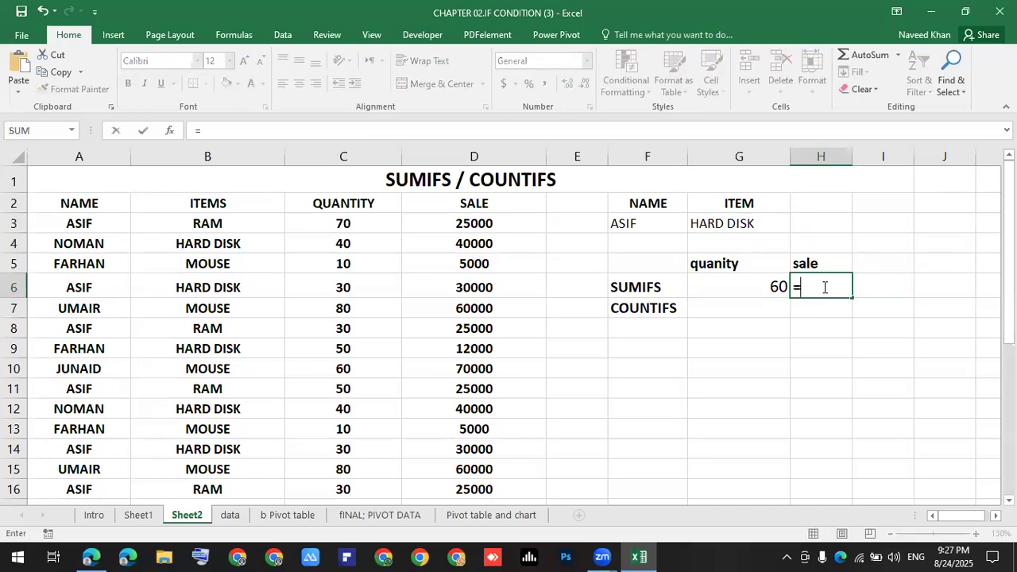
{"action": "type", "text": "SUMIFS("}
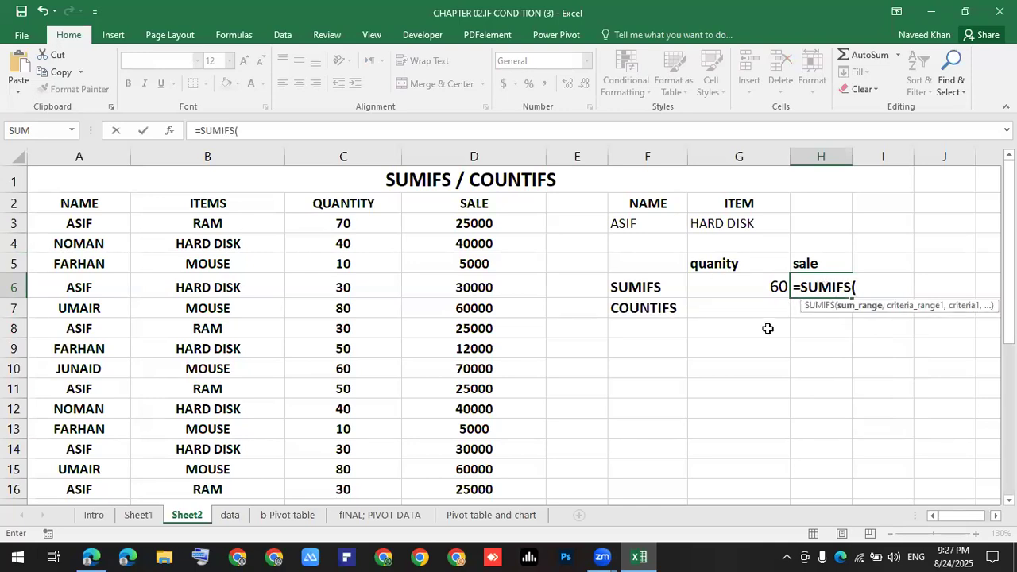
{"action": "left_click_drag", "start_coordinate": [474, 202], "coordinate": [469, 489]}
{"action": "scroll", "coordinate": [472, 458], "scroll_direction": "down", "scroll_amount": 2}
{"action": "scroll", "coordinate": [476, 457], "scroll_direction": "up", "scroll_amount": 2}
{"action": "scroll", "coordinate": [495, 410], "scroll_direction": "down", "scroll_amount": 1}
{"action": "scroll", "coordinate": [495, 411], "scroll_direction": "up", "scroll_amount": 1}
{"action": "left_click_drag", "start_coordinate": [483, 196], "coordinate": [515, 456]}
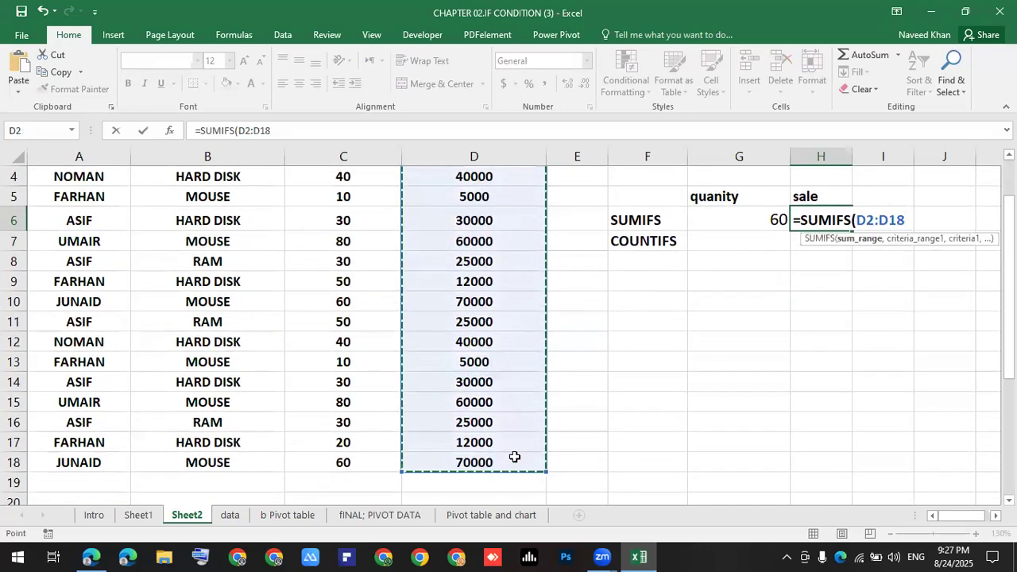
{"action": "scroll", "coordinate": [515, 453], "scroll_direction": "up", "scroll_amount": 1}
{"action": "type", "text": ","}
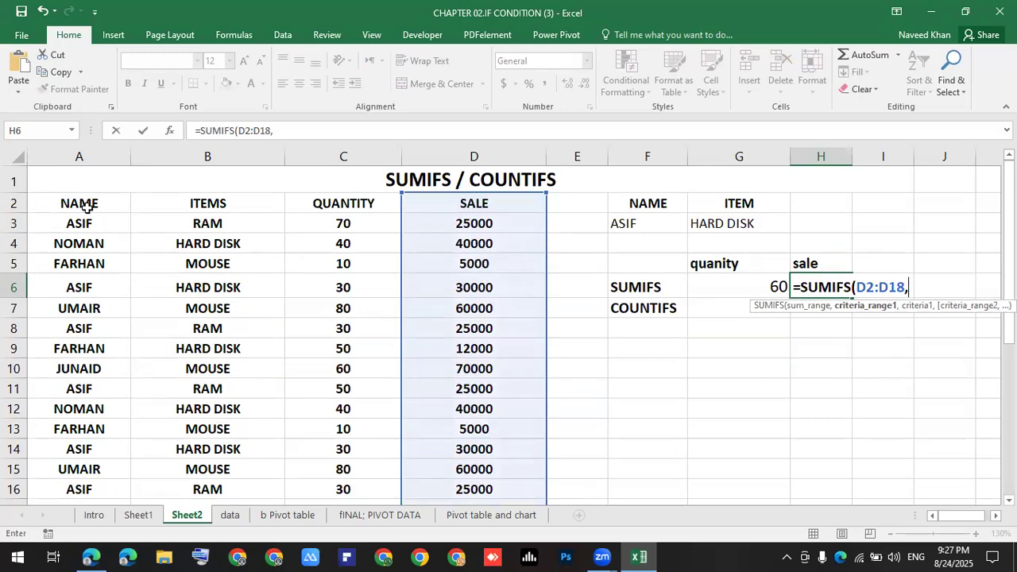
Step: Add the NAME column A2:A18 as the first criteria range of the H6 formula, with F3 as its criterion
{"action": "left_click_drag", "start_coordinate": [87, 205], "coordinate": [80, 468]}
{"action": "scroll", "coordinate": [109, 225], "scroll_direction": "up", "scroll_amount": 1}
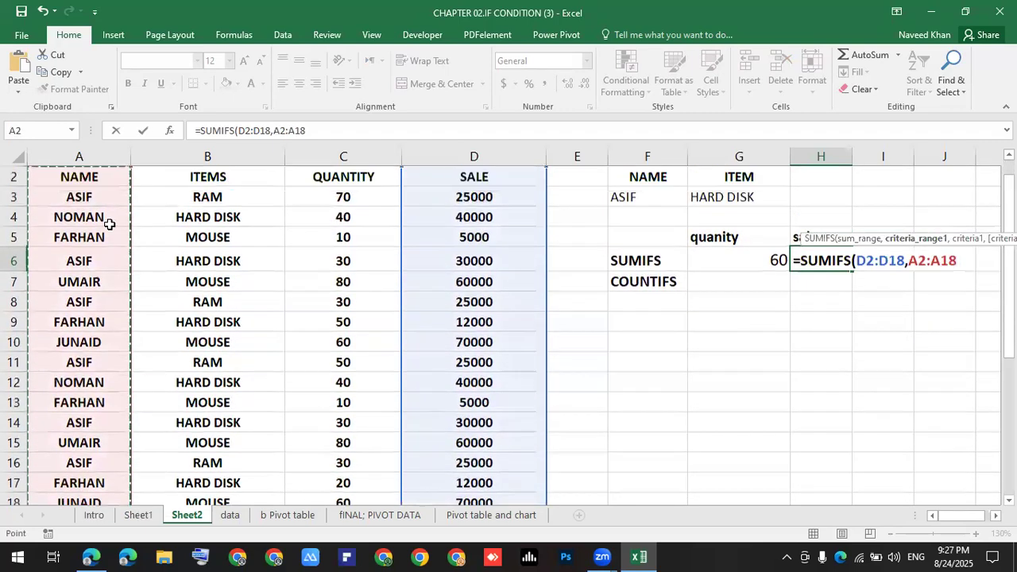
{"action": "scroll", "coordinate": [108, 225], "scroll_direction": "up", "scroll_amount": 1}
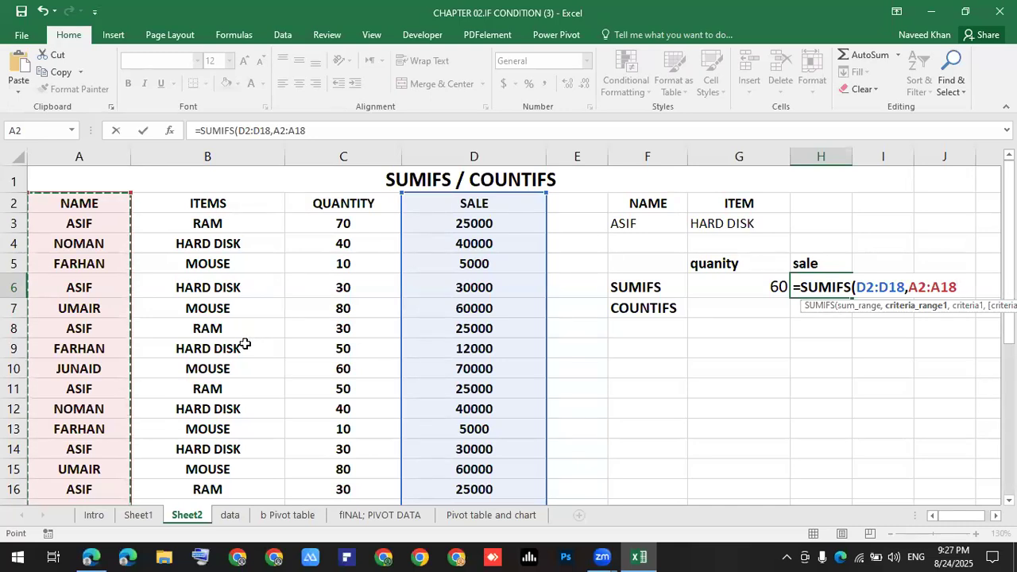
{"action": "type", "text": ","}
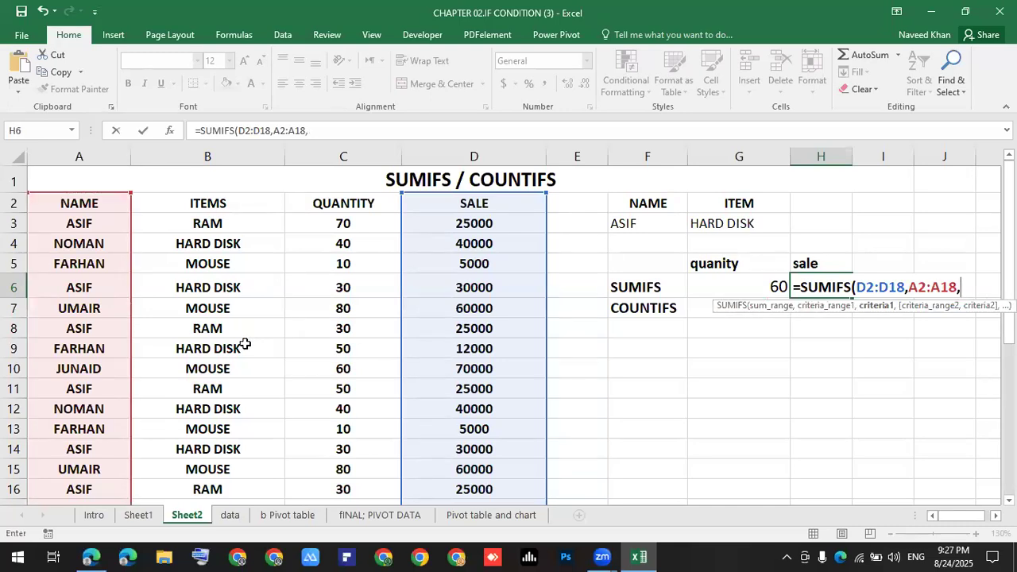
{"action": "left_click", "coordinate": [613, 218]}
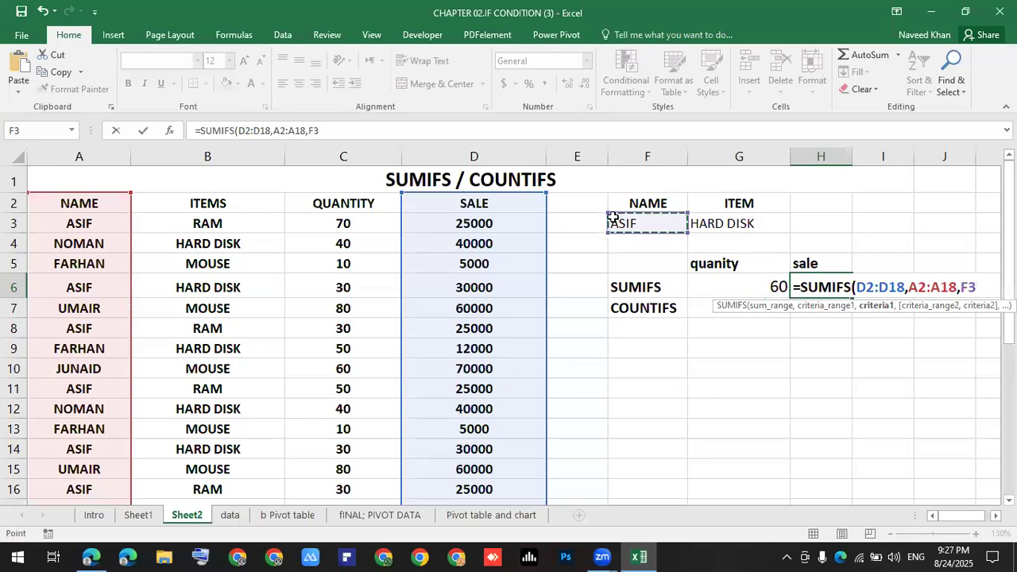
{"action": "type", "text": ","}
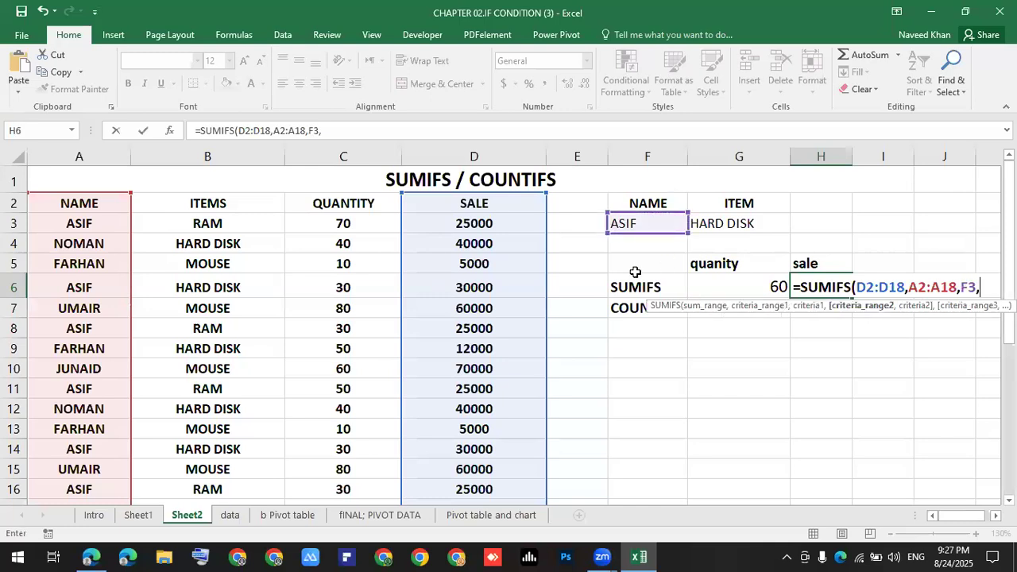
Step: Add the ITEMS column B2:B18 as the second criteria range with G3 as its criterion, and complete the H6 SUMIFS formula
{"action": "left_click_drag", "start_coordinate": [208, 205], "coordinate": [188, 443]}
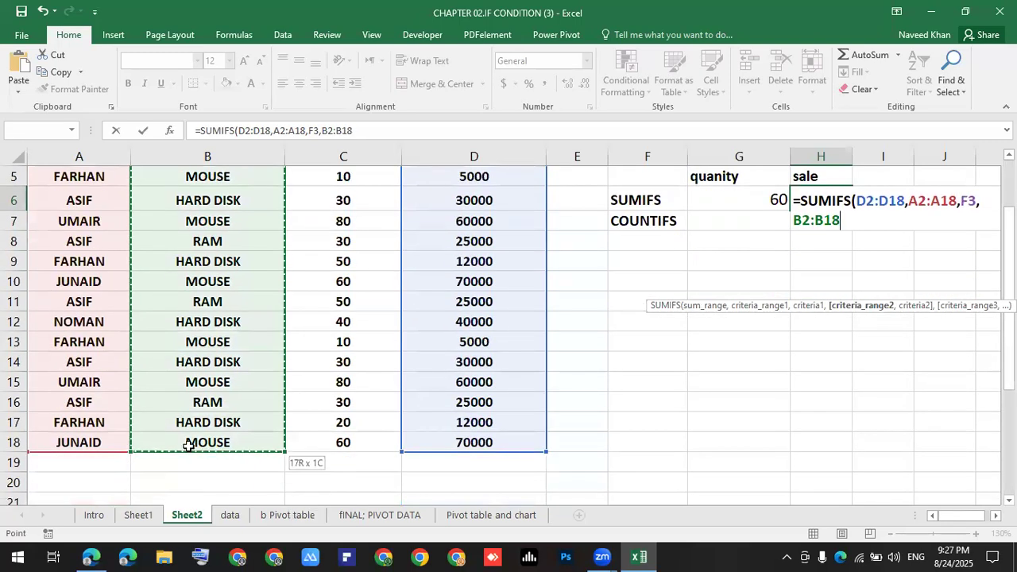
{"action": "scroll", "coordinate": [393, 413], "scroll_direction": "up", "scroll_amount": 2}
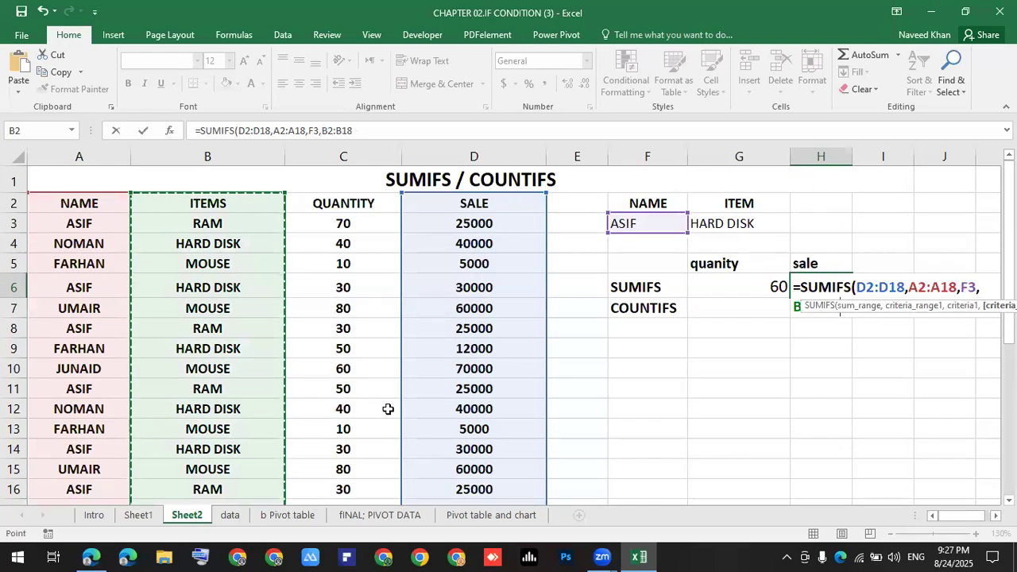
{"action": "type", "text": ","}
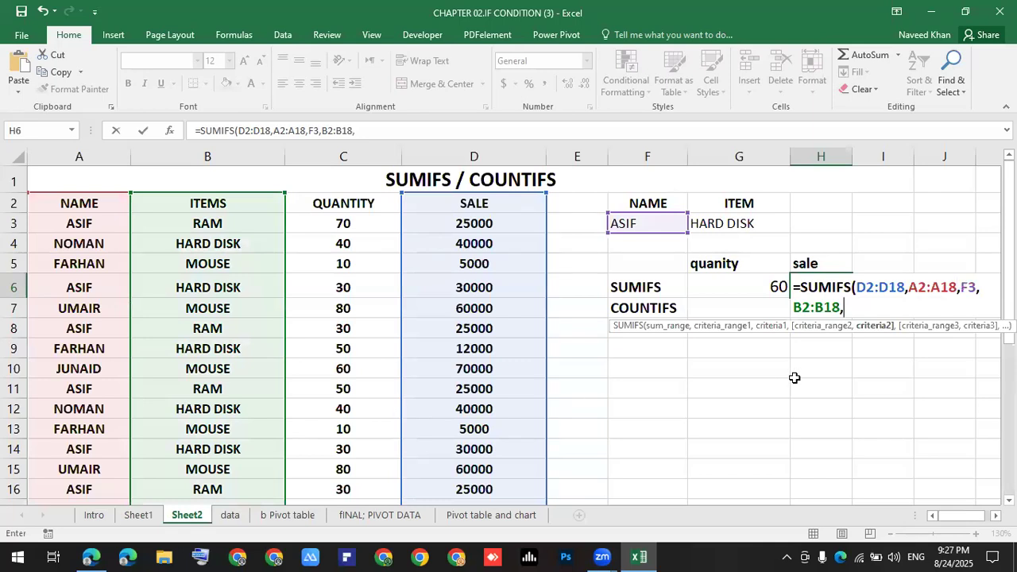
{"action": "left_click", "coordinate": [738, 224]}
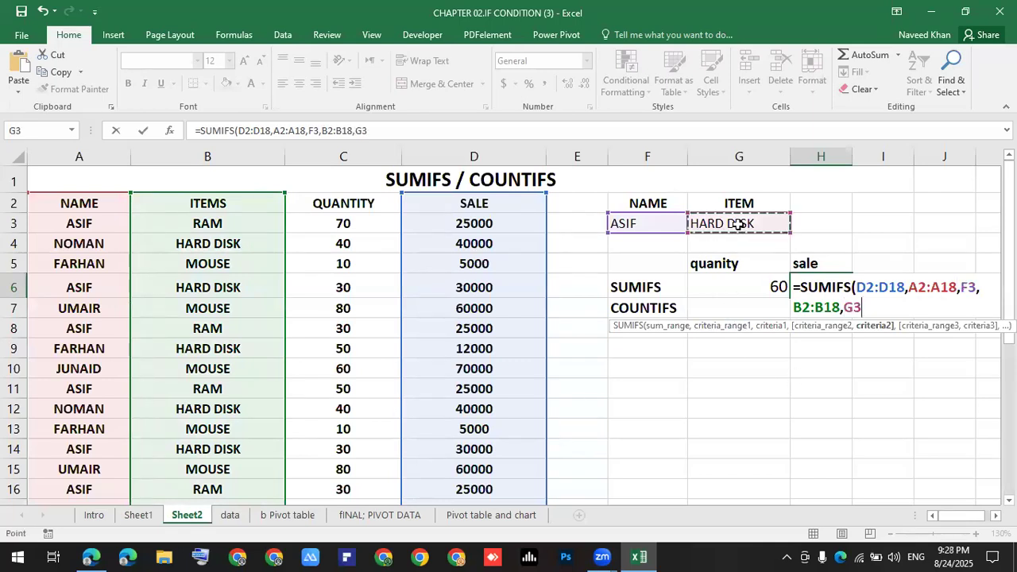
{"action": "type", "text": ")"}
{"action": "key", "text": "Return"}
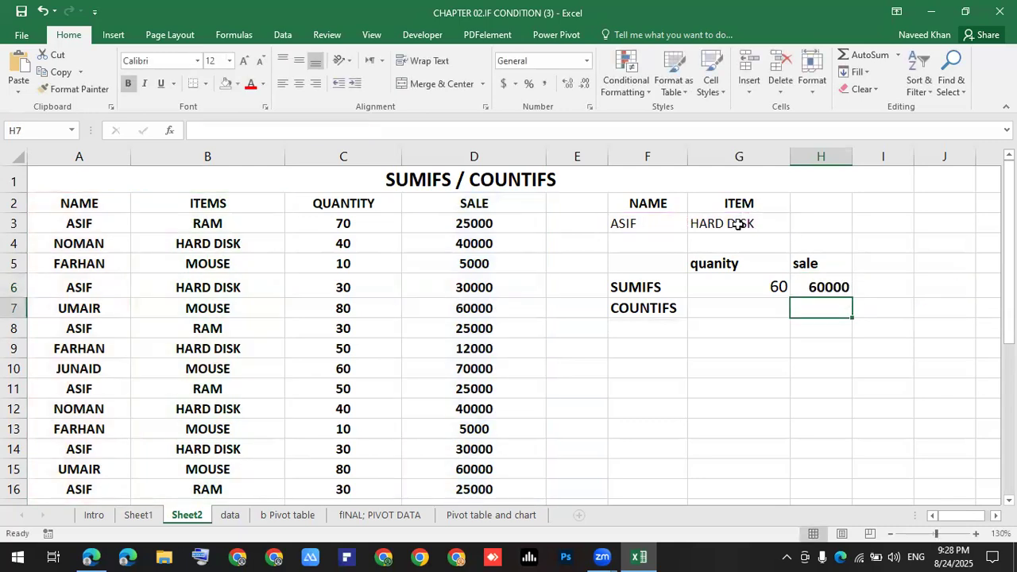
{"action": "left_click", "coordinate": [622, 223]}
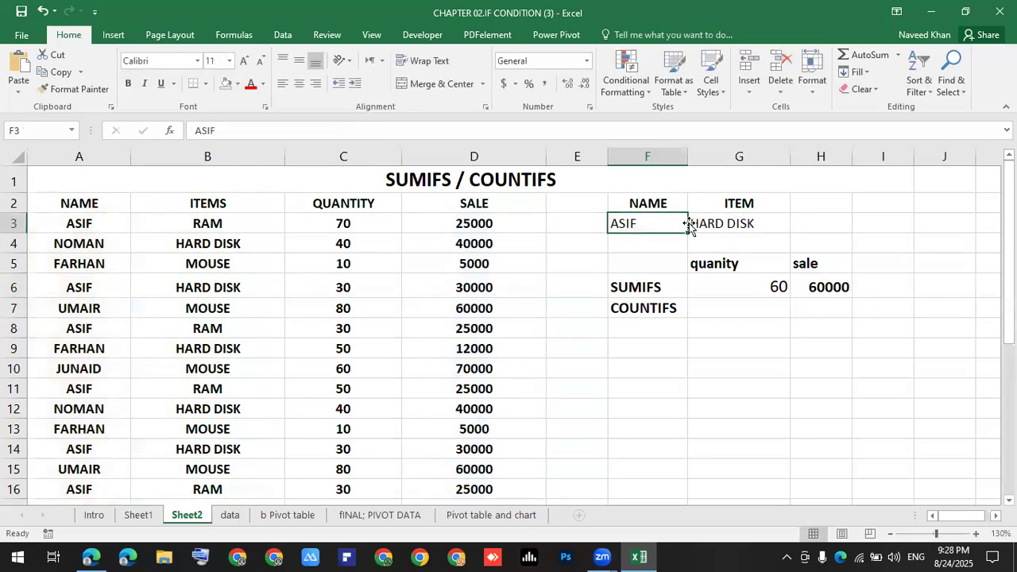
{"action": "left_click", "coordinate": [732, 291]}
{"action": "left_click", "coordinate": [835, 290]}
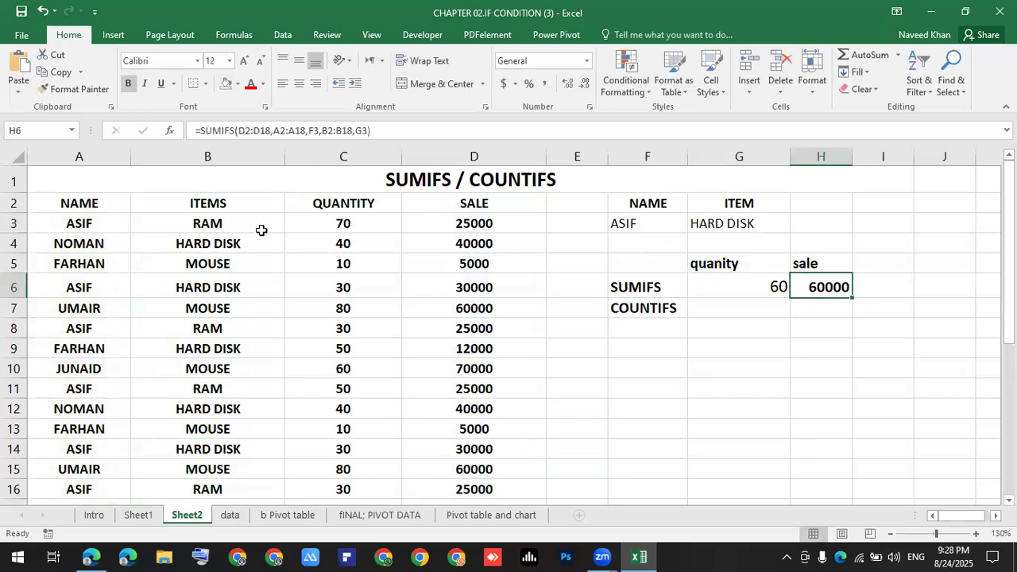
{"action": "left_click_drag", "start_coordinate": [73, 227], "coordinate": [434, 470]}
Step: Start a COUNTIFS formula in G7 with the NAME column A2:A18 as the first criteria range and F3 as its criterion
{"action": "left_click", "coordinate": [715, 310]}
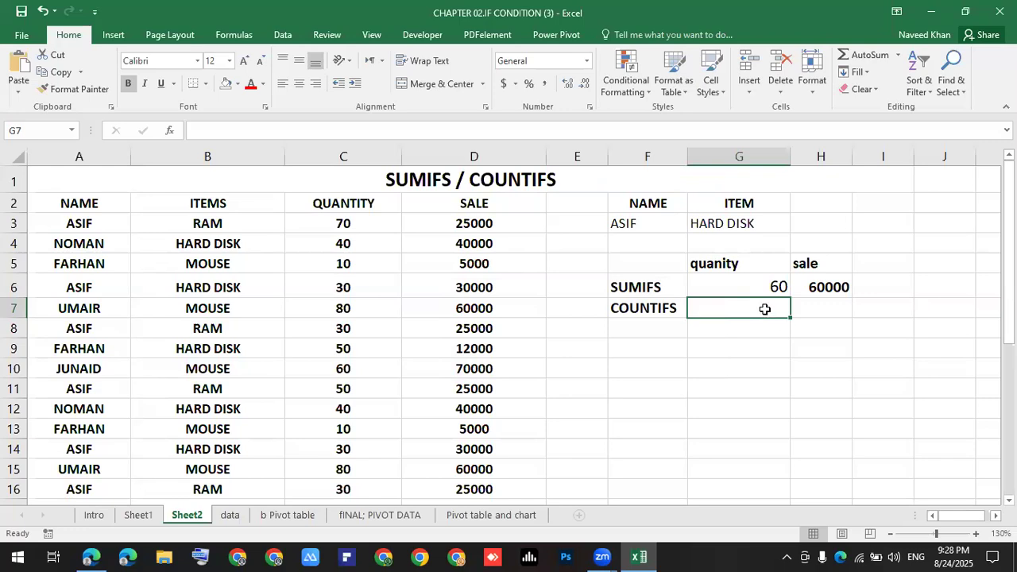
{"action": "type", "text": "="}
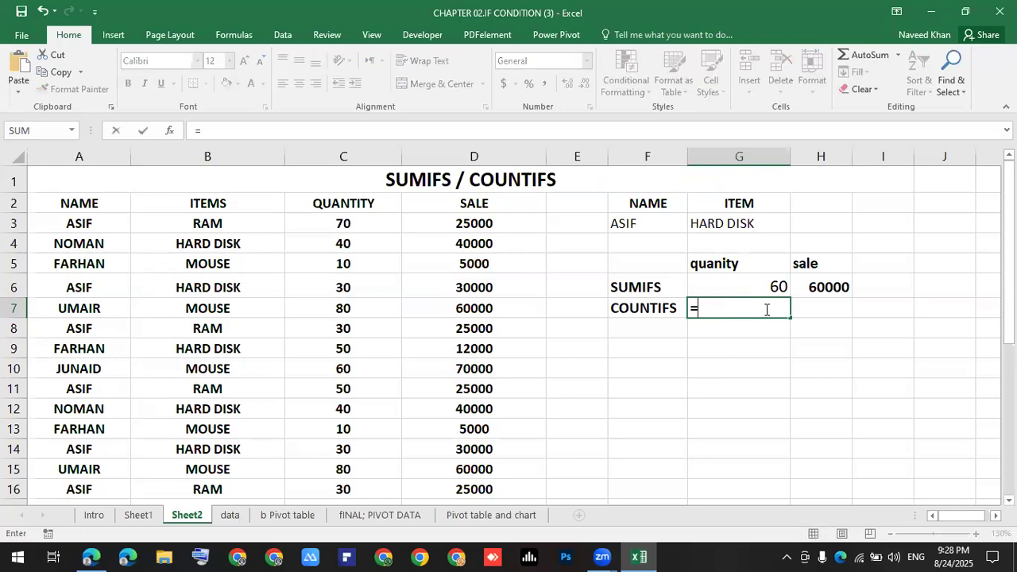
{"action": "type", "text": "COUNIFS"}
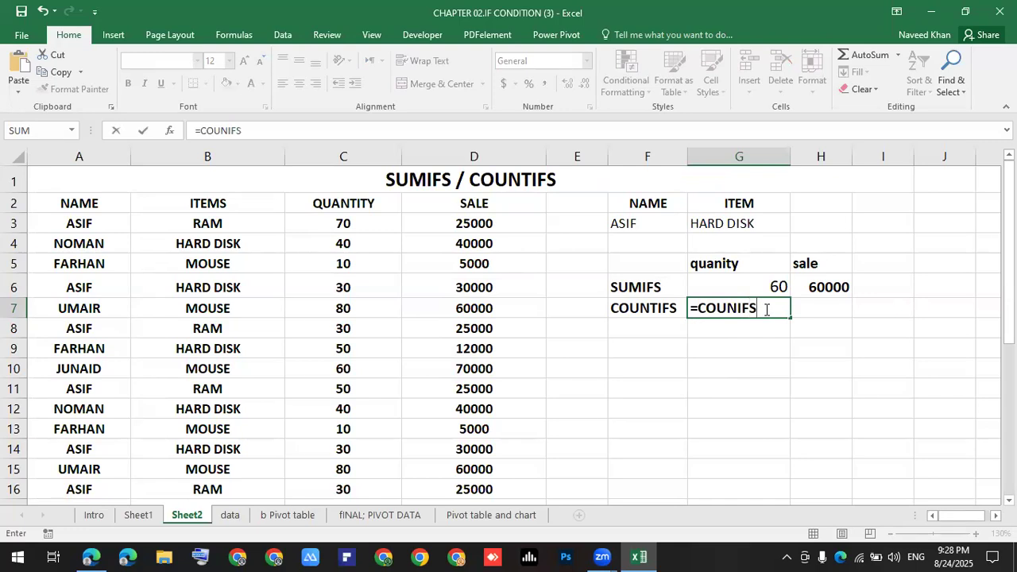
{"action": "key", "text": "BackSpace"}
{"action": "key", "text": "BackSpace"}
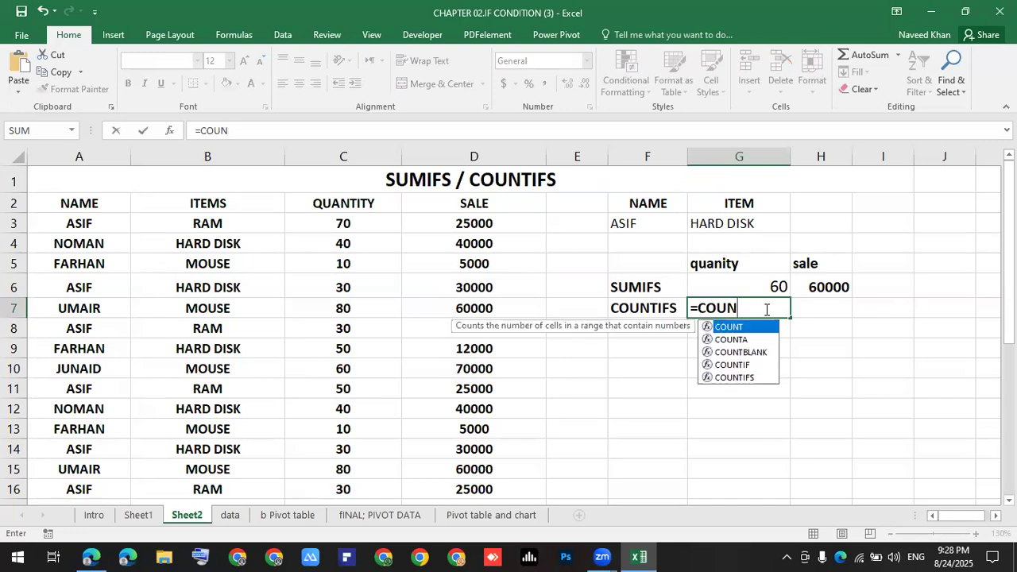
{"action": "key", "text": "Down"}
{"action": "key", "text": "Down"}
{"action": "key", "text": "Down"}
{"action": "key", "text": "Down"}
{"action": "key", "text": "Tab"}
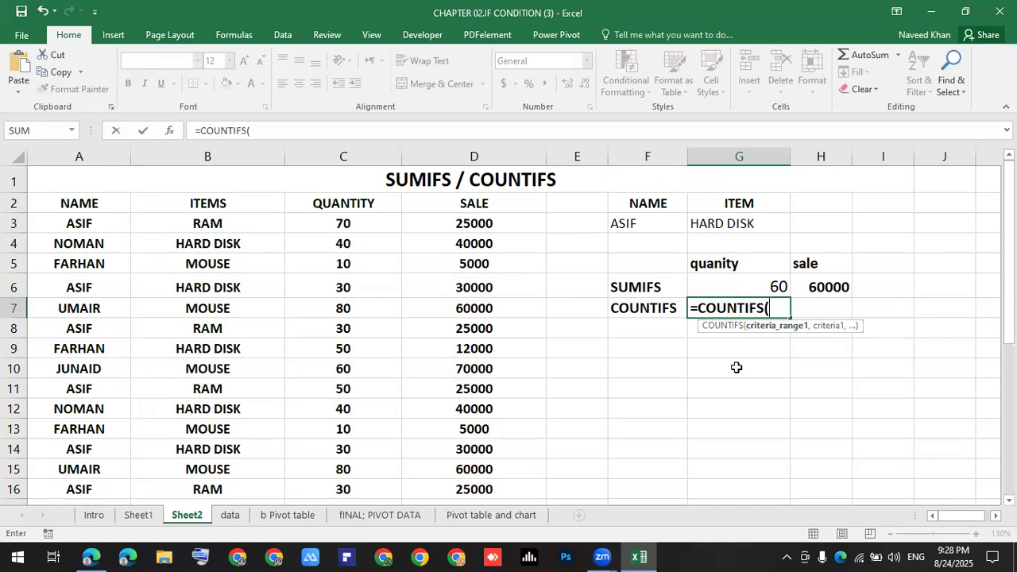
{"action": "left_click_drag", "start_coordinate": [79, 204], "coordinate": [79, 477]}
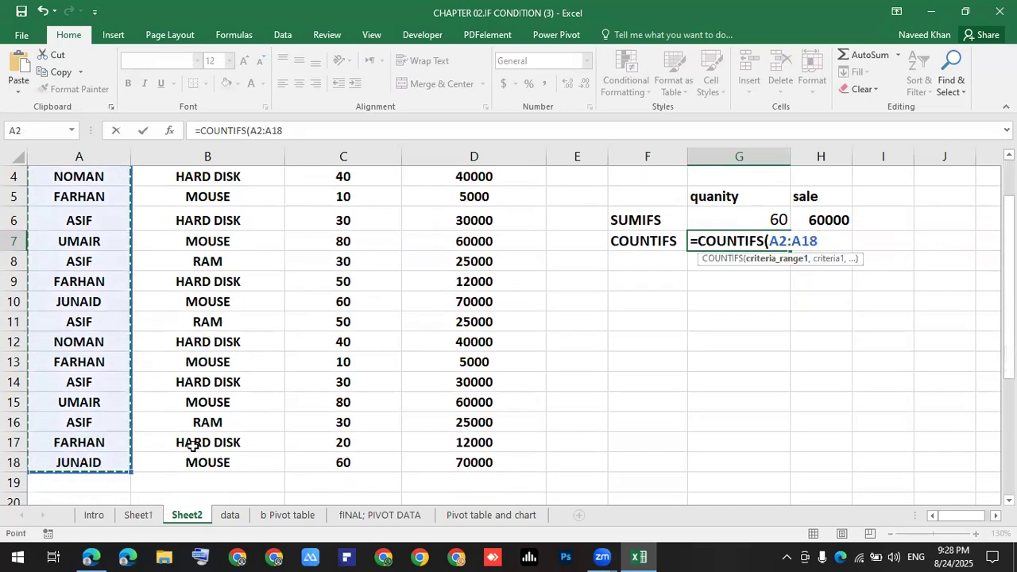
{"action": "scroll", "coordinate": [193, 443], "scroll_direction": "up", "scroll_amount": 1}
{"action": "type", "text": ","}
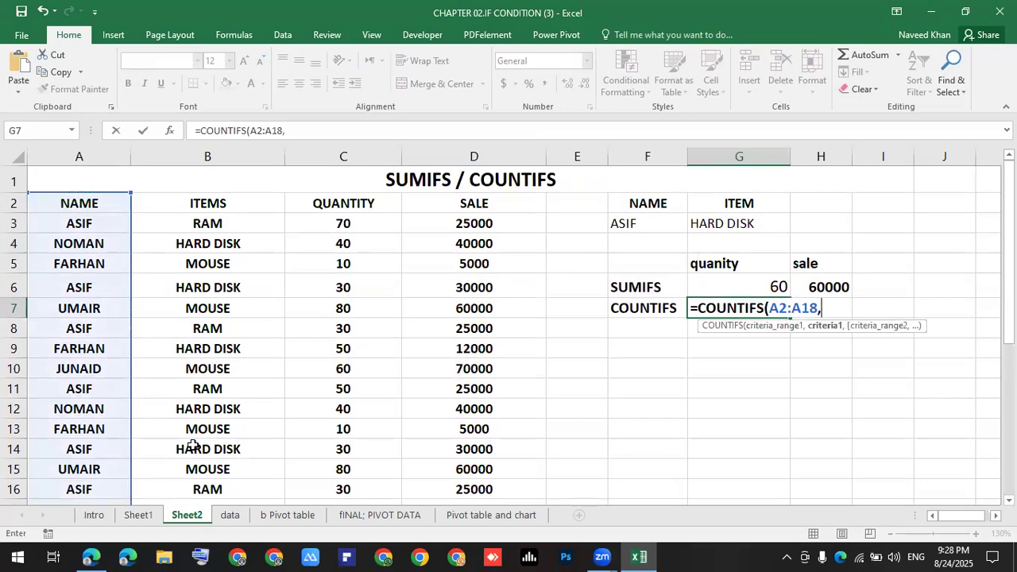
{"action": "left_click", "coordinate": [652, 223]}
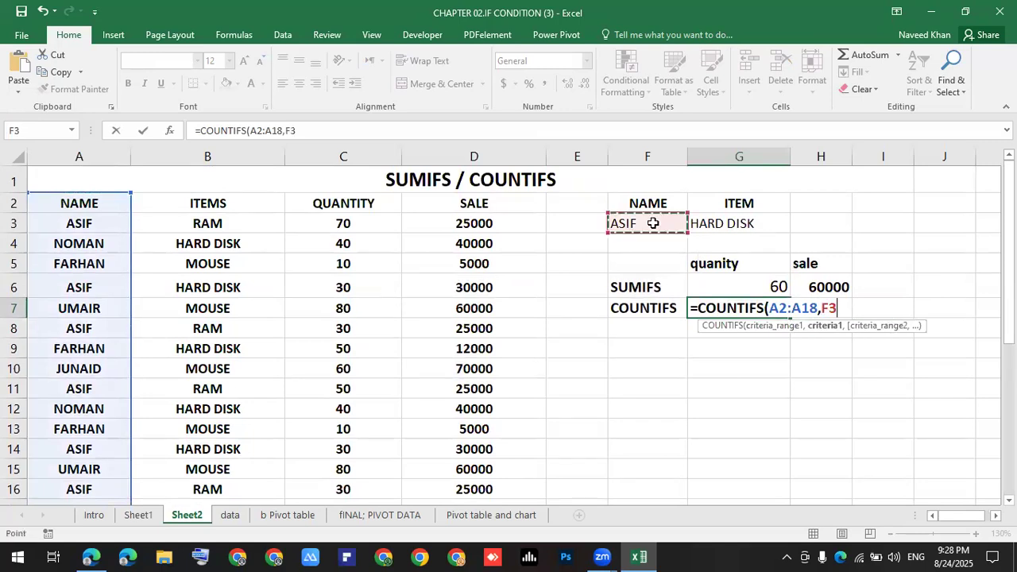
{"action": "type", "text": ","}
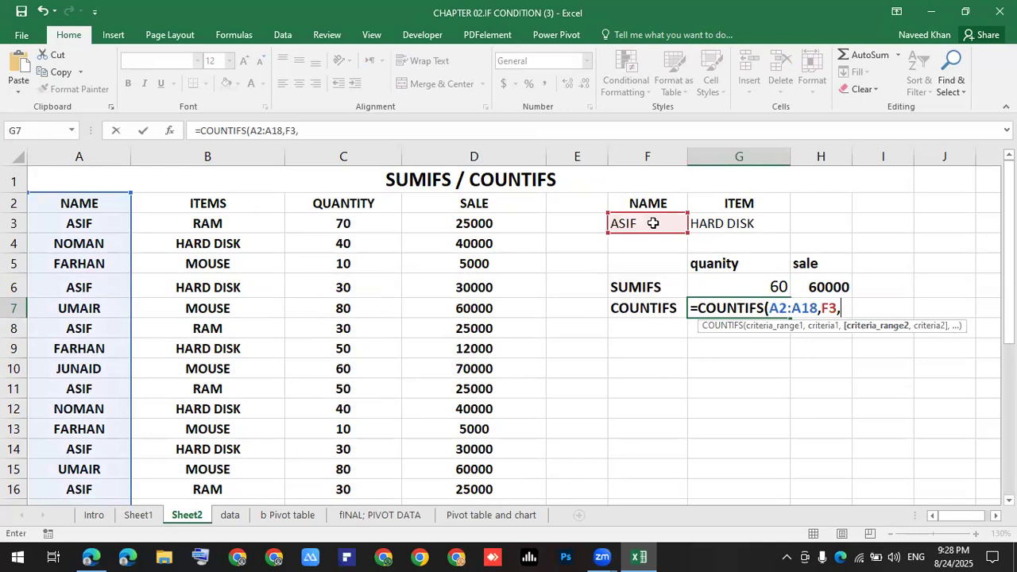
Step: Add the ITEMS column B2:B18 as the second criteria range with G3 as its criterion, and complete the COUNTIFS formula
{"action": "left_click_drag", "start_coordinate": [239, 204], "coordinate": [229, 469]}
{"action": "scroll", "coordinate": [229, 470], "scroll_direction": "up", "scroll_amount": 1}
{"action": "type", "text": ","}
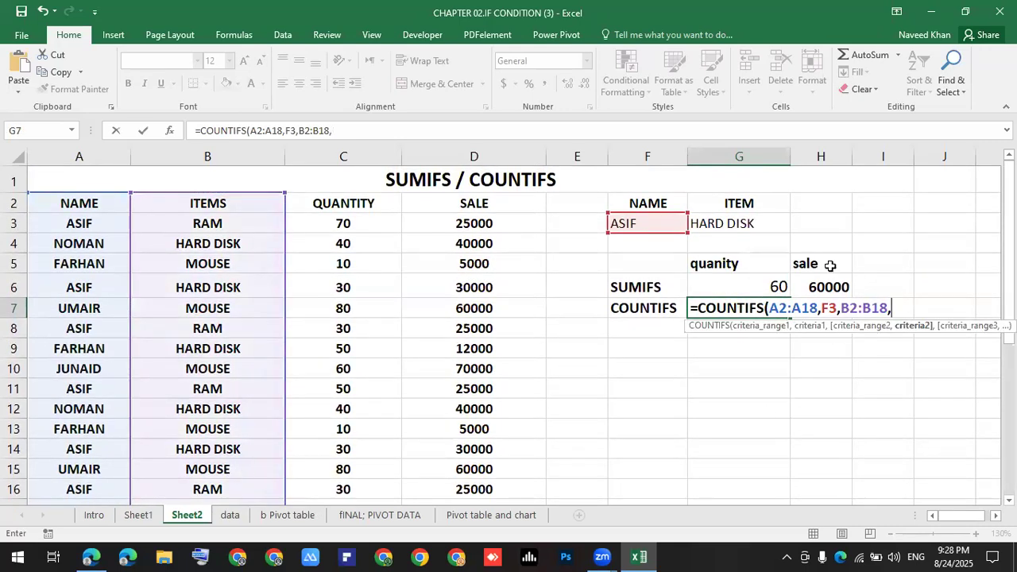
{"action": "left_click", "coordinate": [718, 228]}
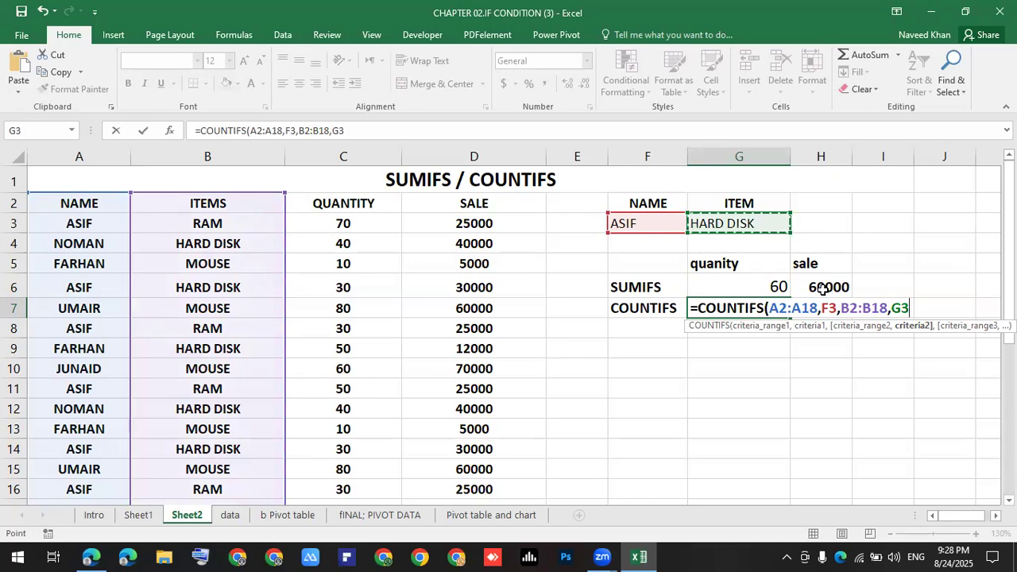
{"action": "type", "text": ")"}
{"action": "key", "text": "Return"}
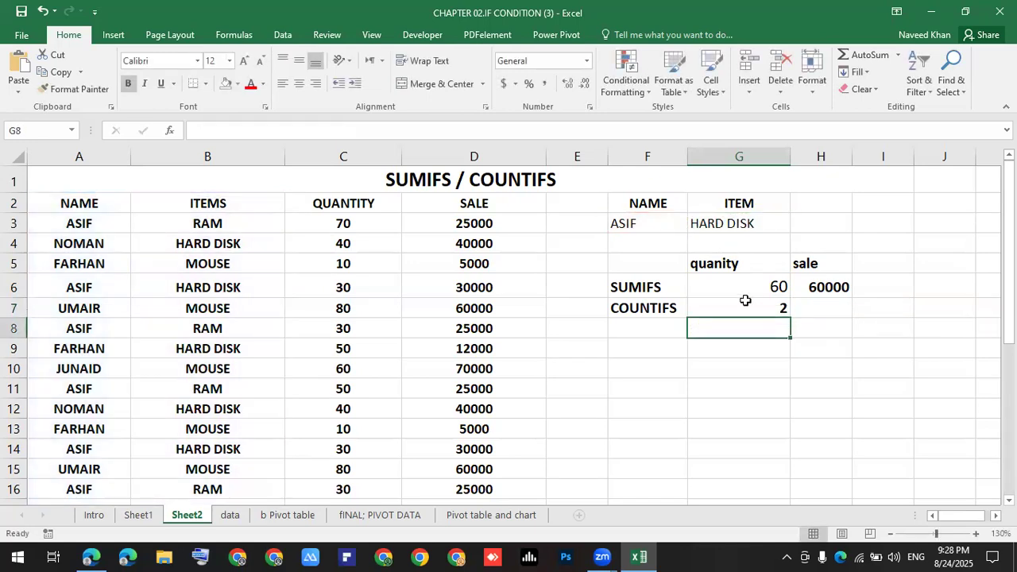
Step: Test the formulas by setting the name criterion in F3 to the name listed in A4, and inspect the SUMIFS cells G6 and H6
{"action": "left_click", "coordinate": [781, 307]}
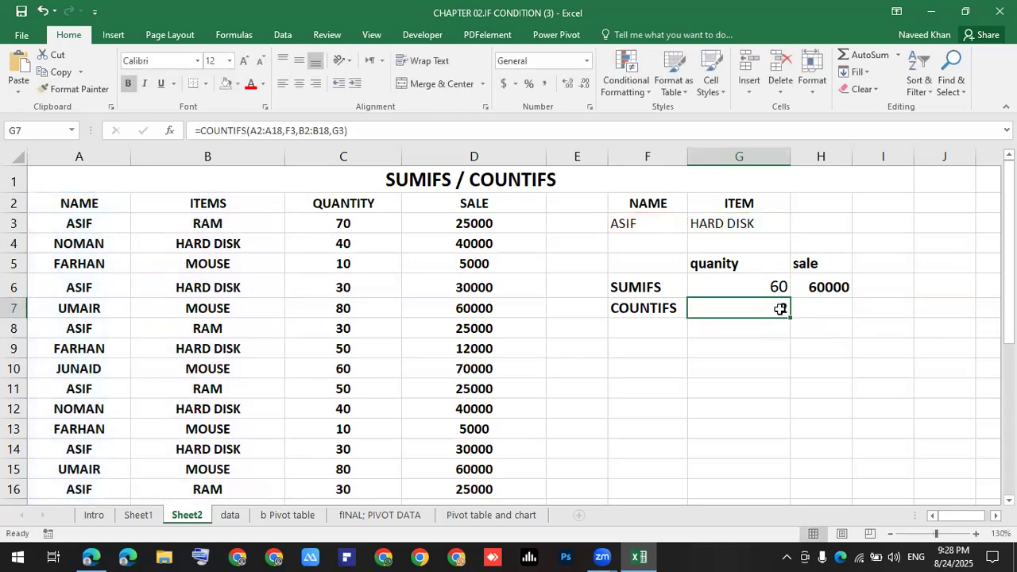
{"action": "left_click_drag", "start_coordinate": [773, 290], "coordinate": [834, 283]}
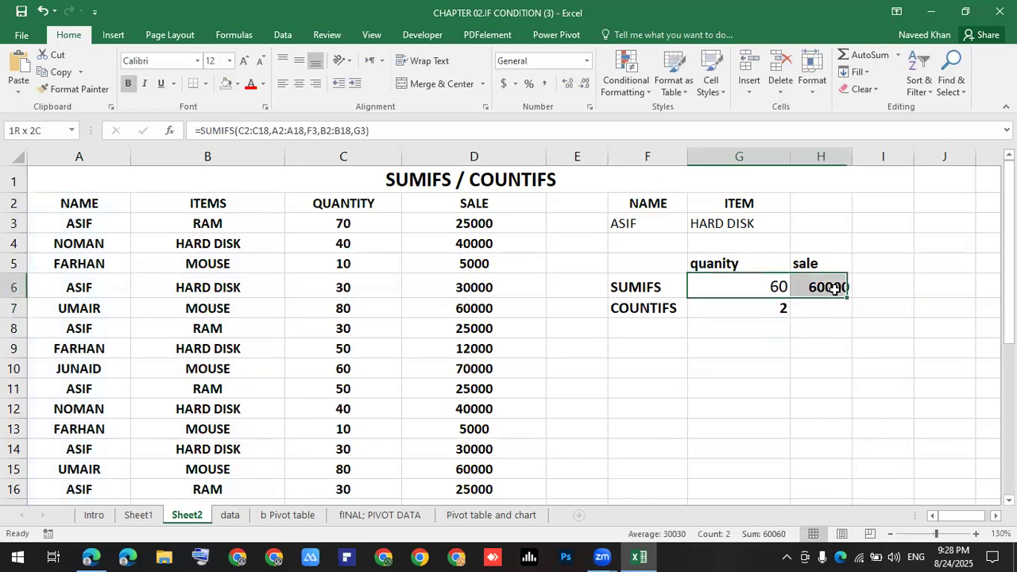
{"action": "left_click", "coordinate": [615, 223]}
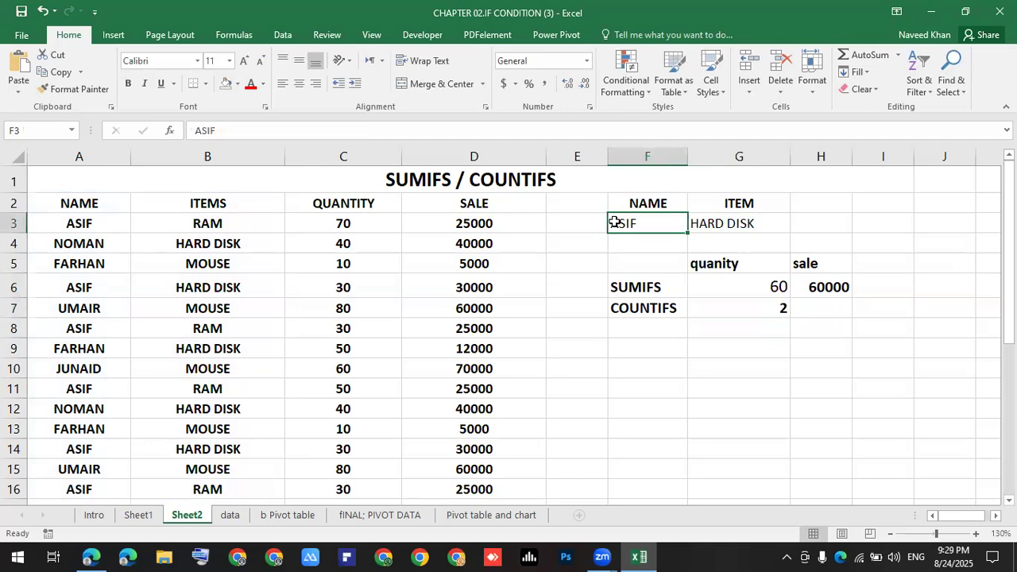
{"action": "type", "text": "NOMAN"}
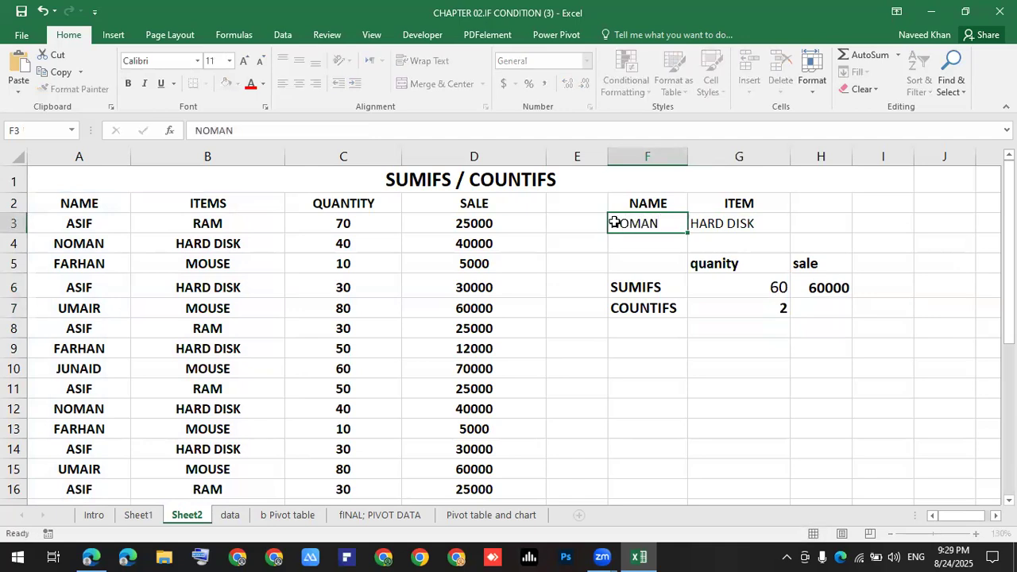
{"action": "key", "text": "Return"}
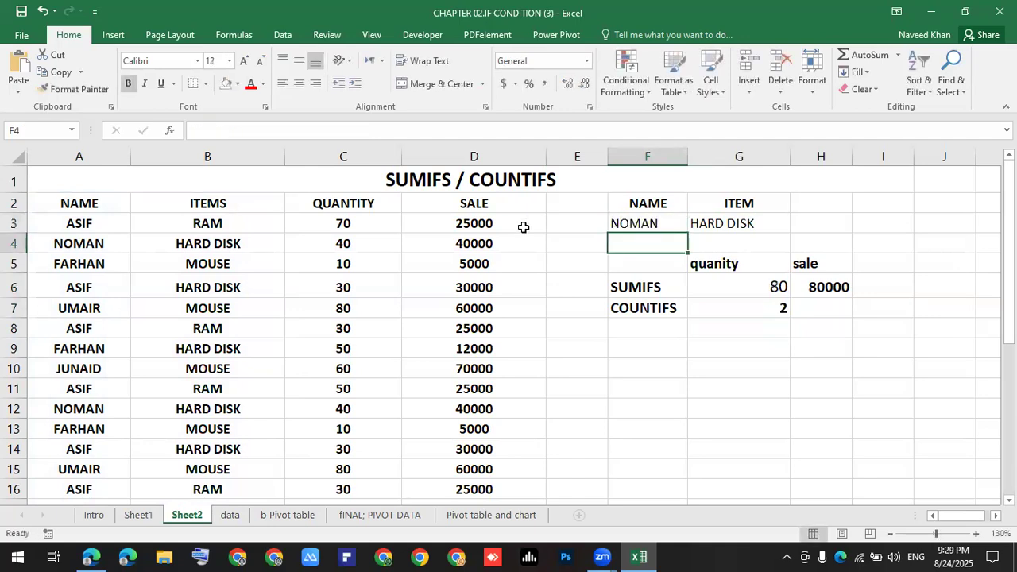
{"action": "left_click", "coordinate": [755, 286]}
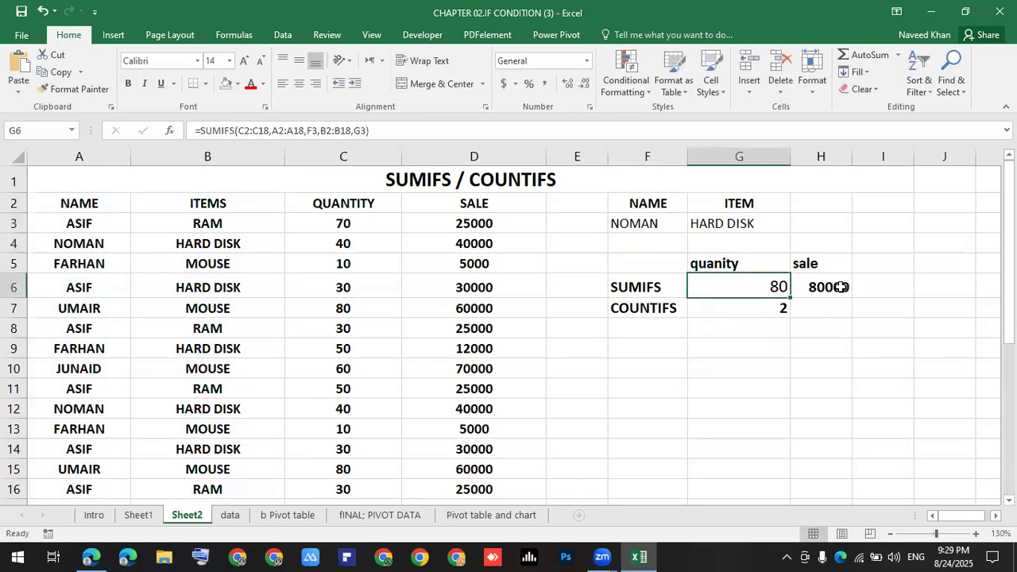
{"action": "left_click", "coordinate": [840, 287]}
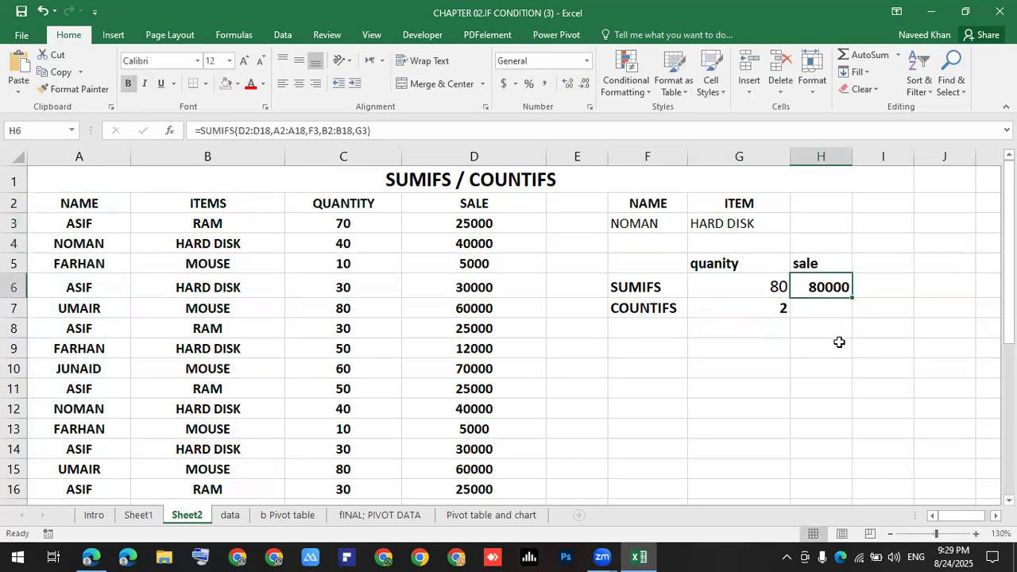
Step: Set the name criterion in F3 to the name listed in A5 and the item criterion in G3 to MOUSE
{"action": "left_click", "coordinate": [636, 224]}
{"action": "type", "text": "FARHAN"}
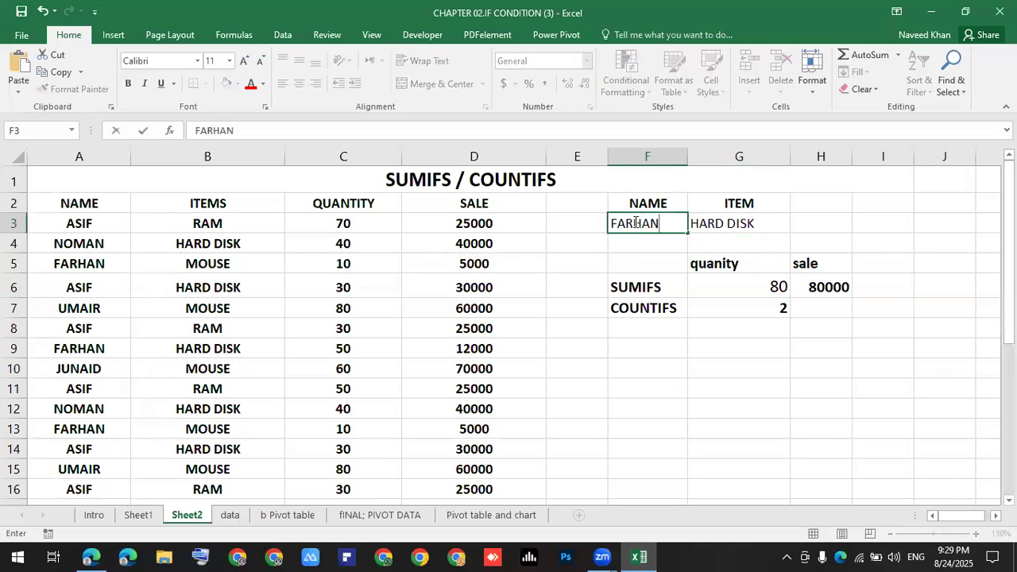
{"action": "key", "text": "Return"}
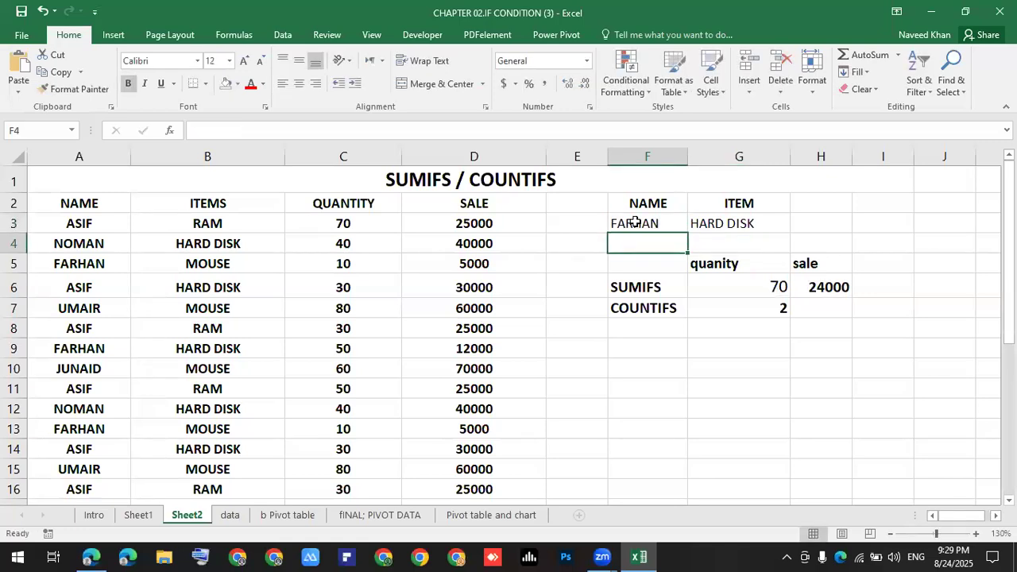
{"action": "left_click", "coordinate": [699, 224]}
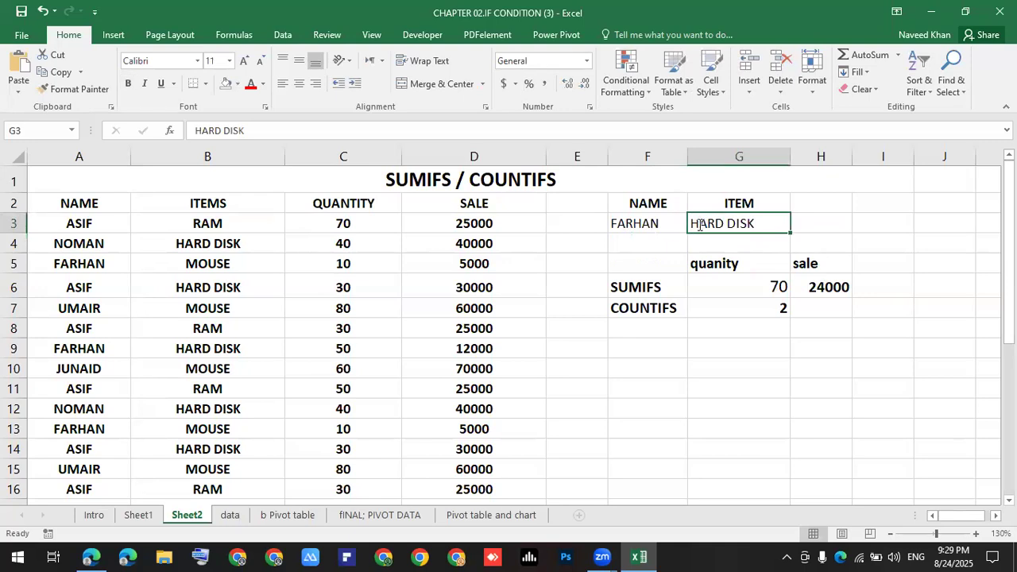
{"action": "type", "text": "MOUSE"}
{"action": "key", "text": "Return"}
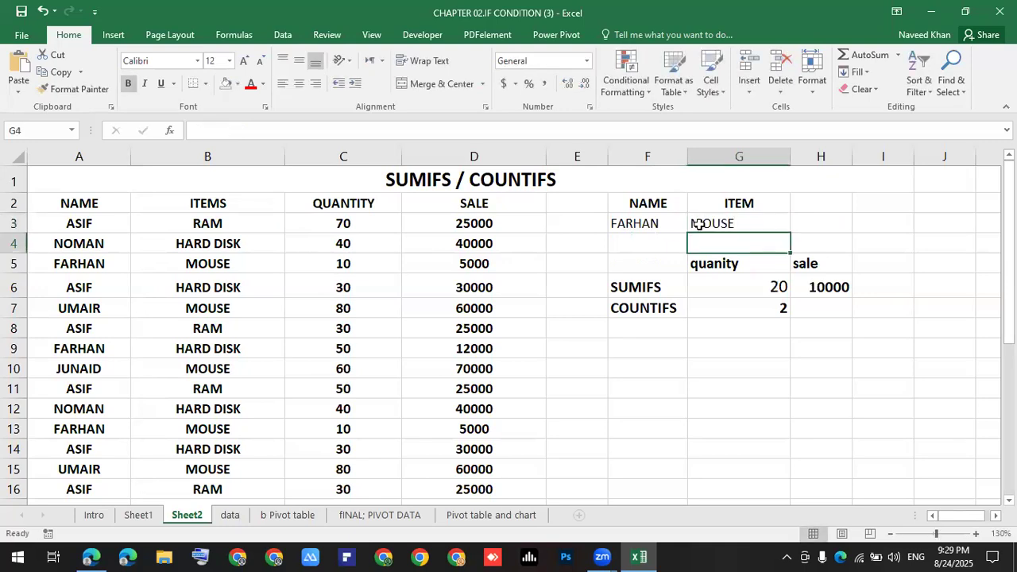
Step: Change the item criterion in G3 to RAM
{"action": "left_click", "coordinate": [699, 224]}
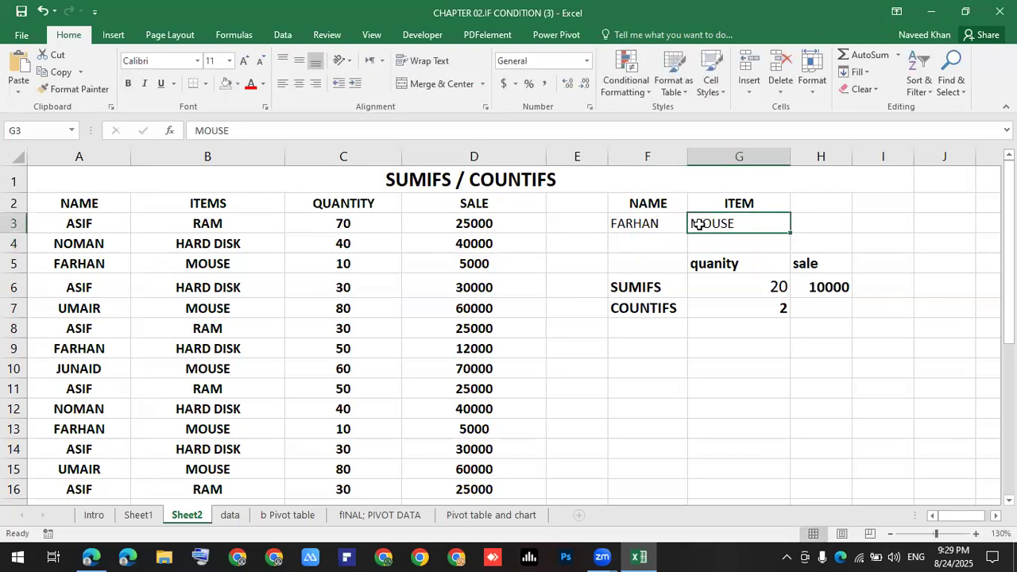
{"action": "type", "text": "RAM"}
{"action": "key", "text": "Return"}
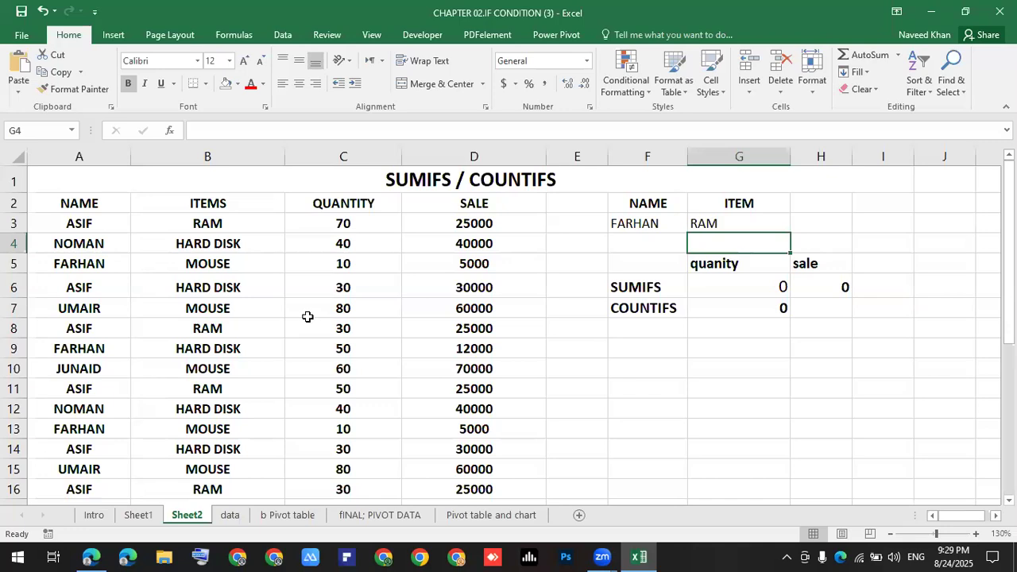
{"action": "left_click", "coordinate": [191, 554]}
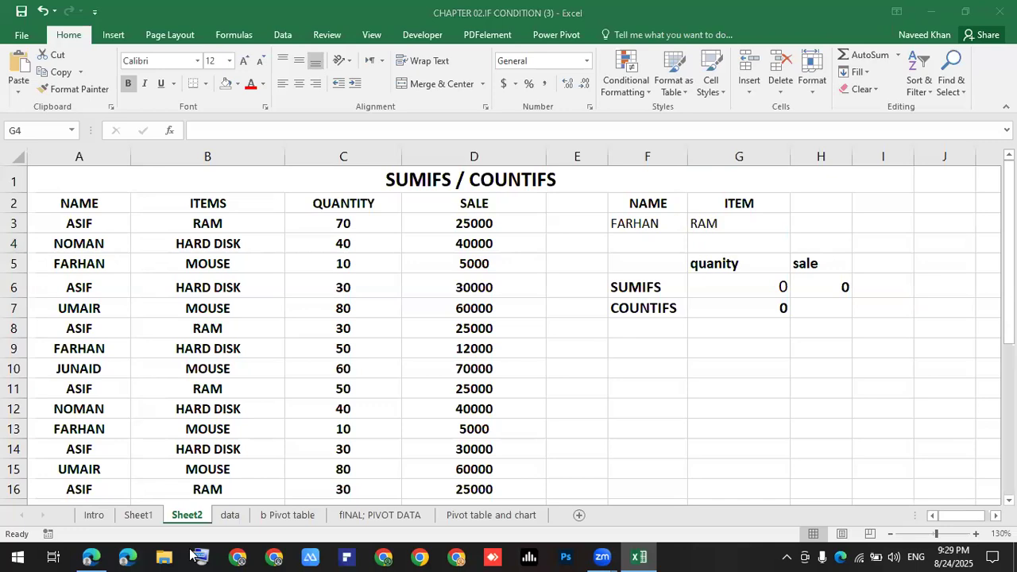